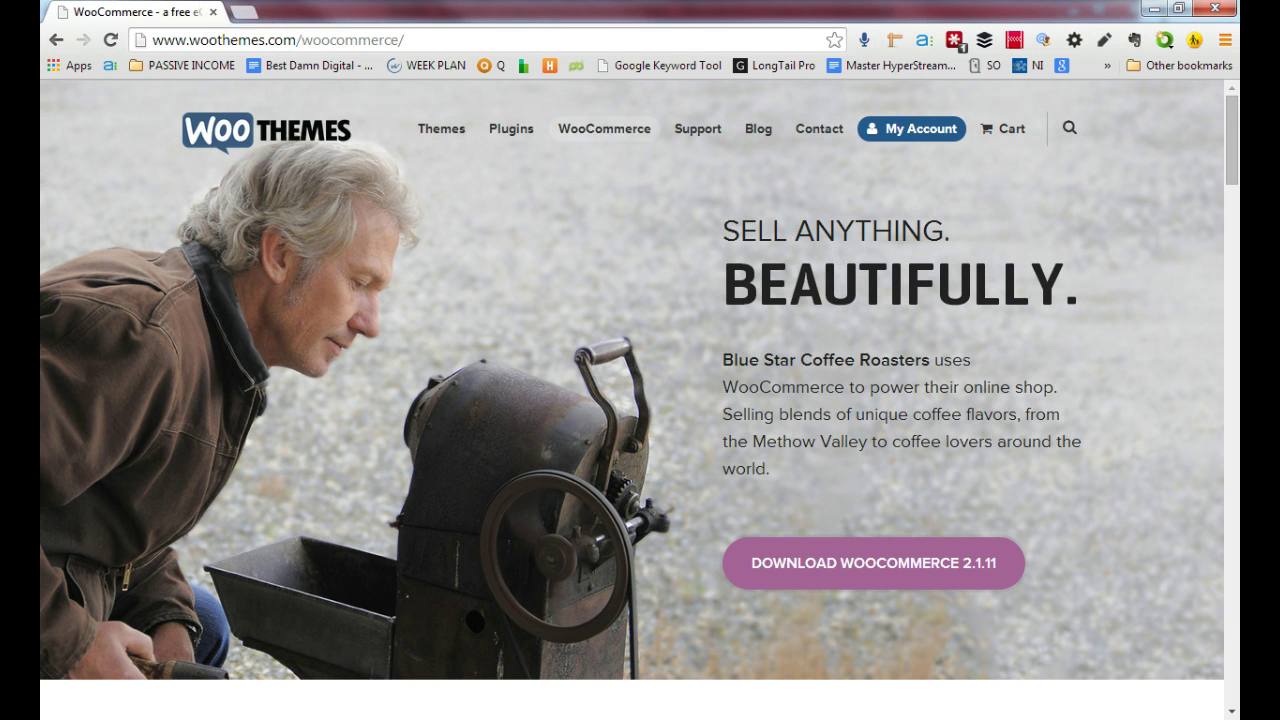
Open wordpress.org in a new browser tab
{"action": "left_click", "coordinate": [245, 14]}
{"action": "left_click", "coordinate": [272, 38]}
{"action": "type", "text": "word"}
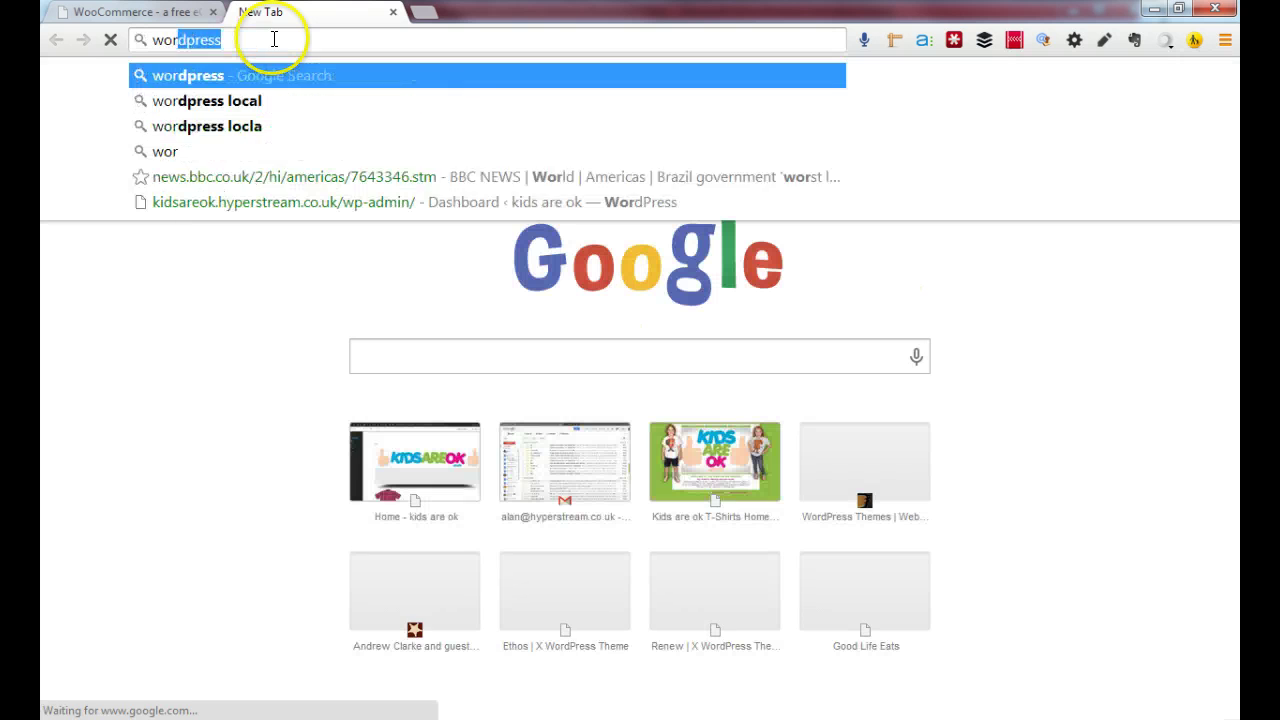
{"action": "type", "text": "press.or"}
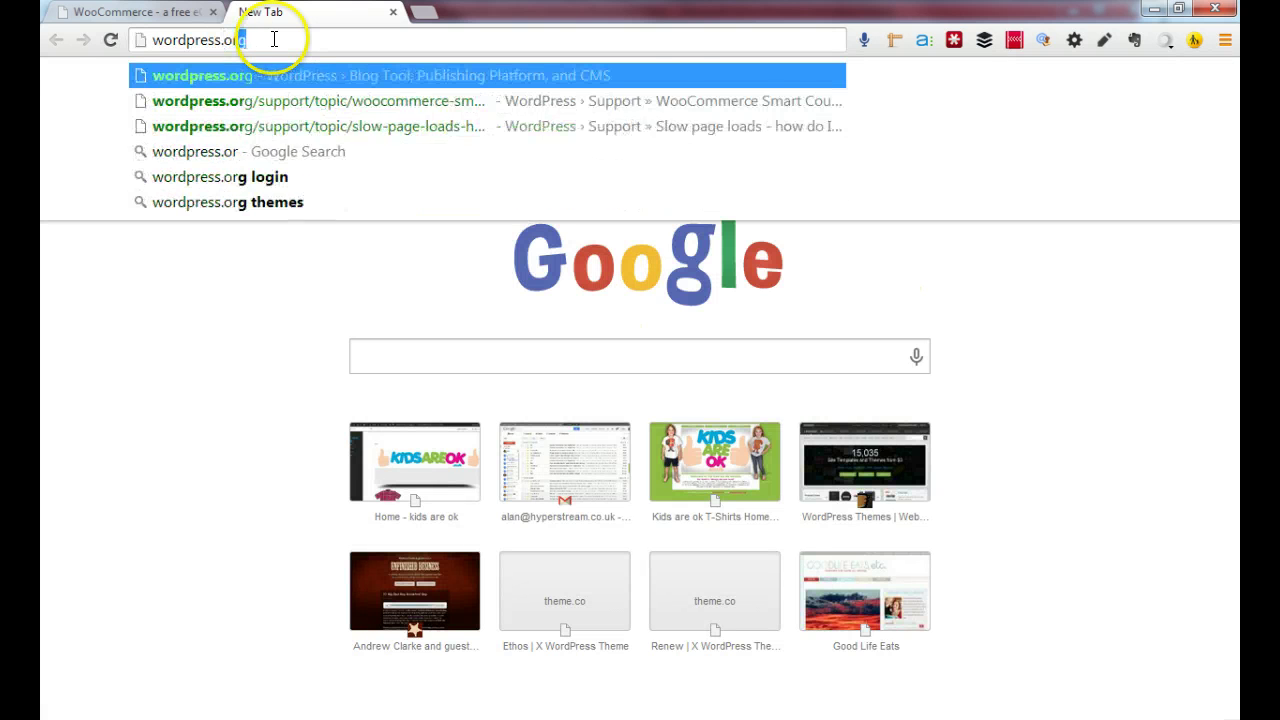
{"action": "key", "text": "Return"}
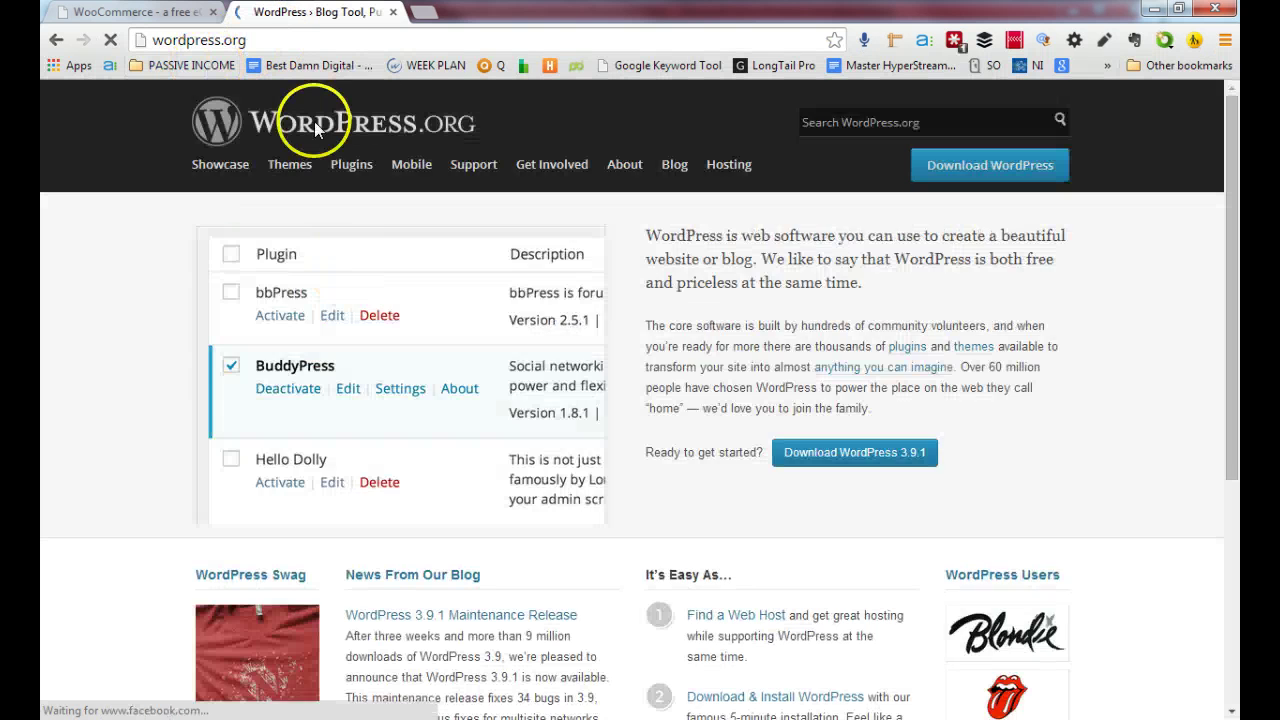
Select the wordpress.org address text and switch back to the WooCommerce tab
{"action": "left_click", "coordinate": [240, 39]}
{"action": "left_click", "coordinate": [242, 39]}
{"action": "left_click_drag", "start_coordinate": [257, 39], "coordinate": [90, 38]}
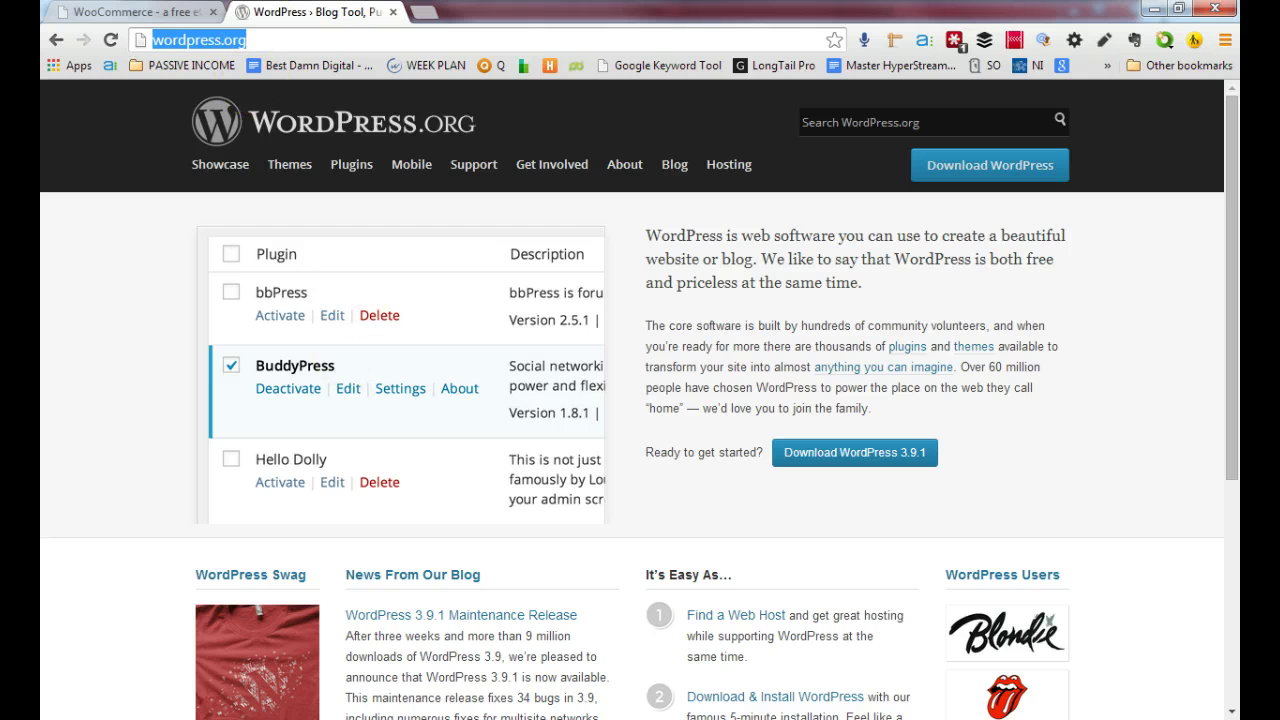
{"action": "key", "text": "ctrl+shift+Tab"}
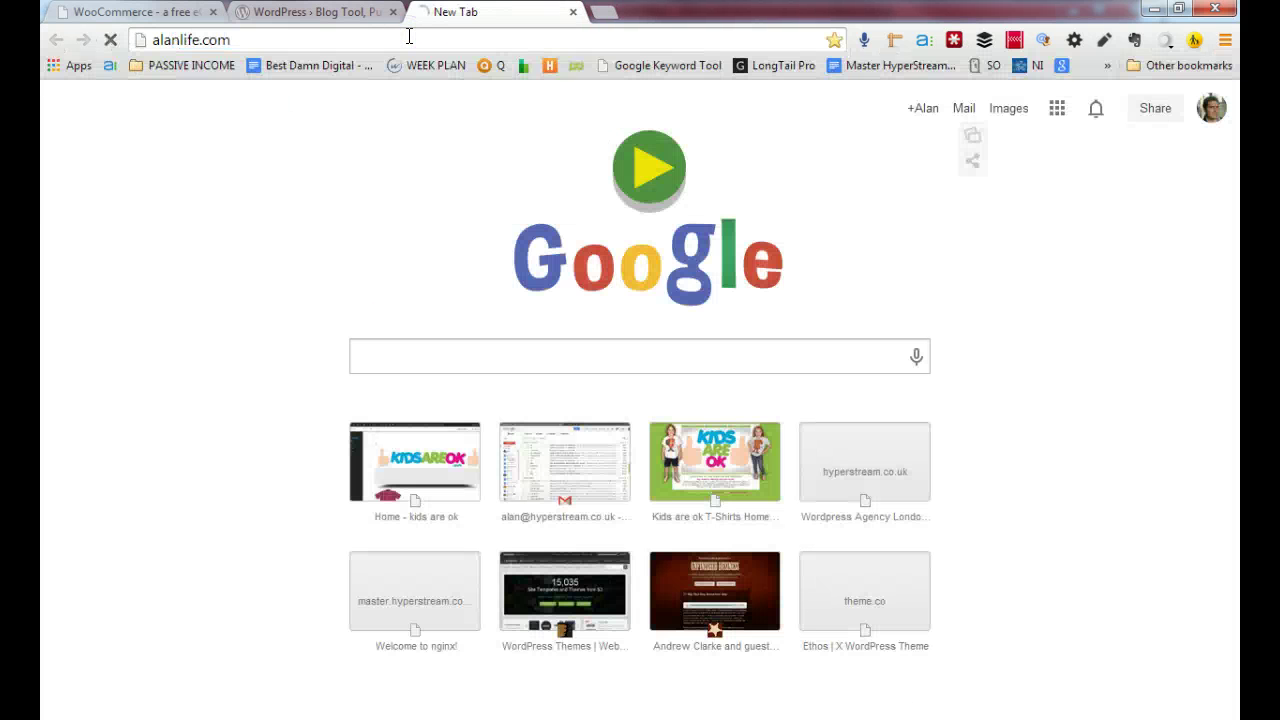
Go to the alanlife.com wp-admin address and log in with the autofilled credentials
{"action": "key", "text": "ctrl+Tab"}
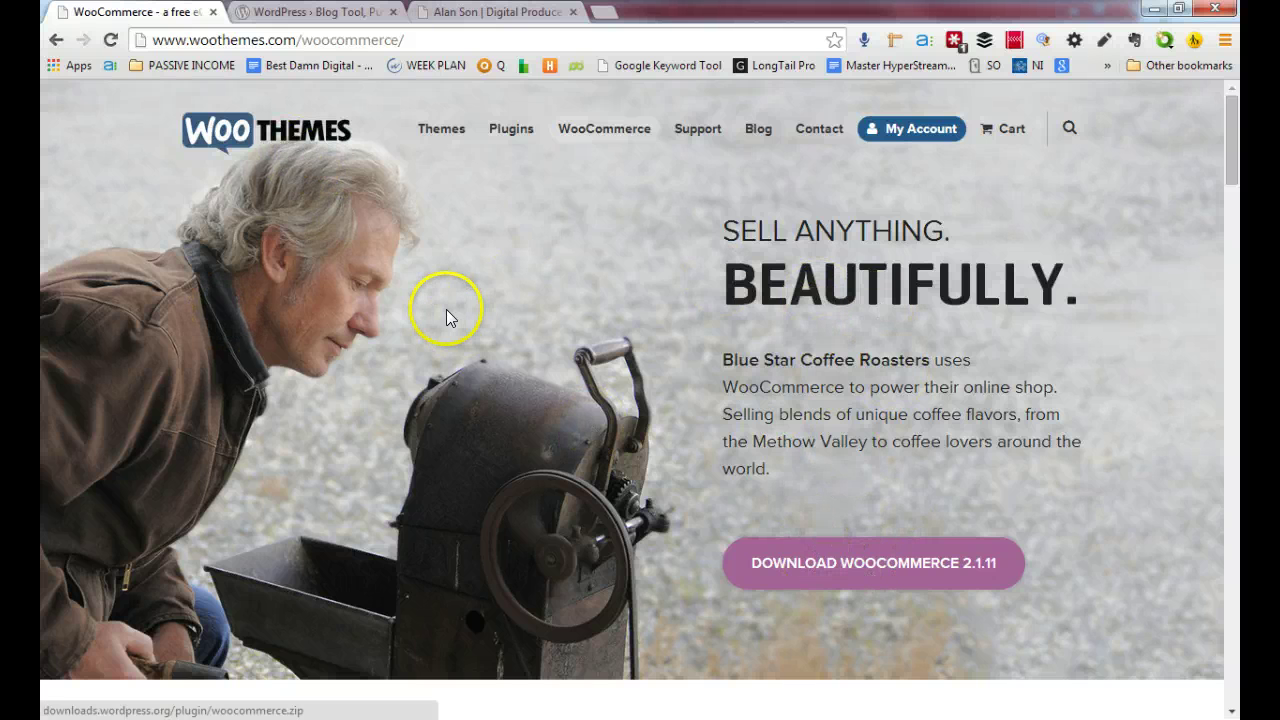
{"action": "left_click", "coordinate": [495, 12]}
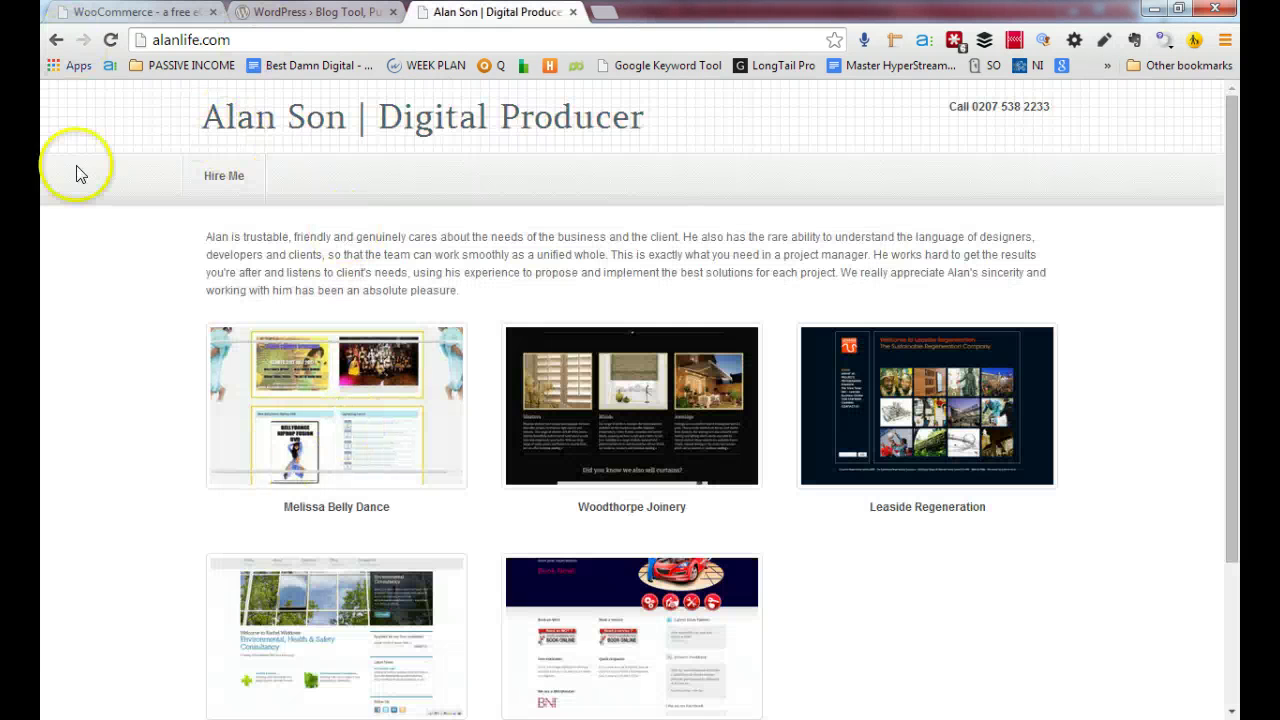
{"action": "scroll", "coordinate": [531, 400], "scroll_direction": "down", "scroll_amount": 2}
{"action": "scroll", "coordinate": [640, 345], "scroll_direction": "up", "scroll_amount": 2}
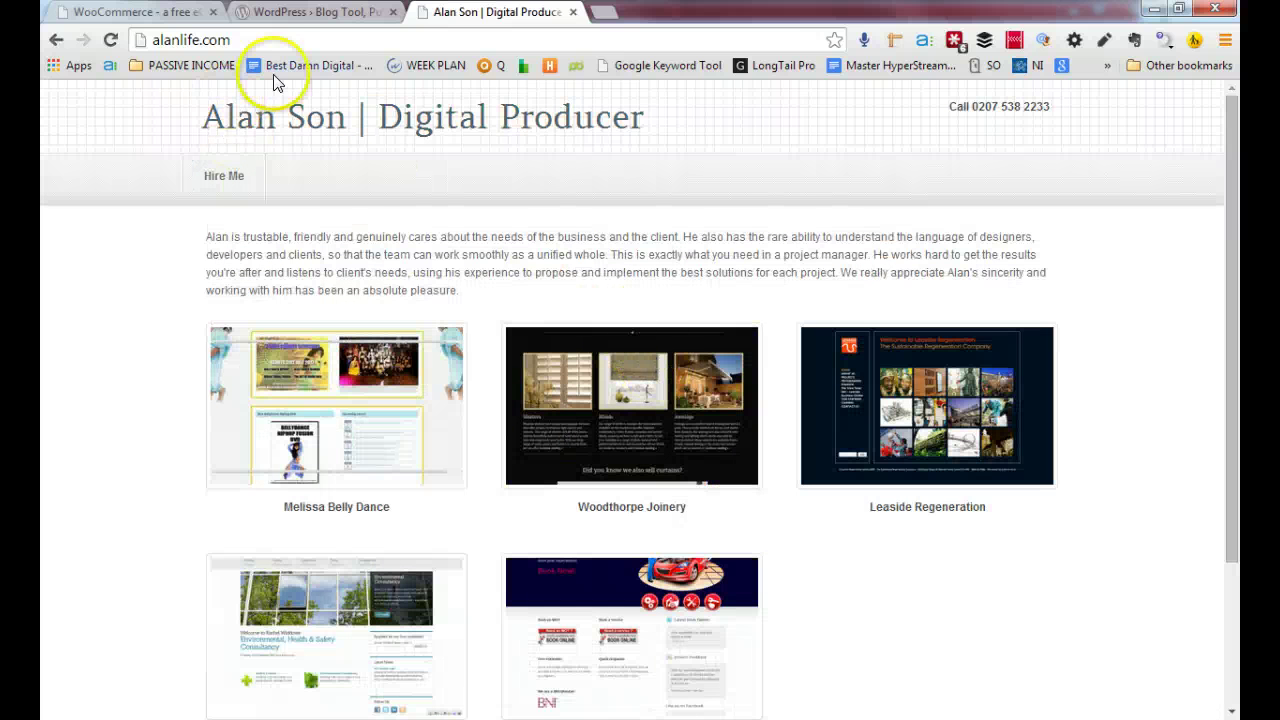
{"action": "left_click", "coordinate": [344, 37]}
{"action": "type", "text": "/"}
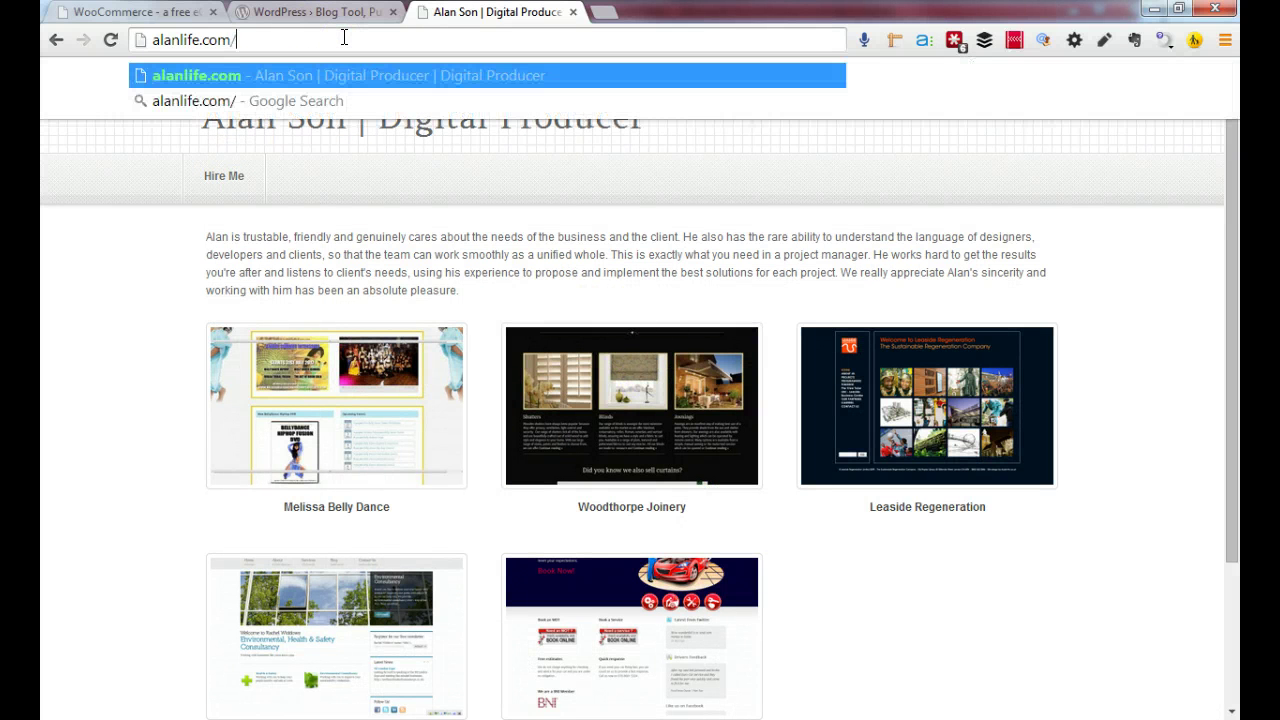
{"action": "type", "text": "wpp"}
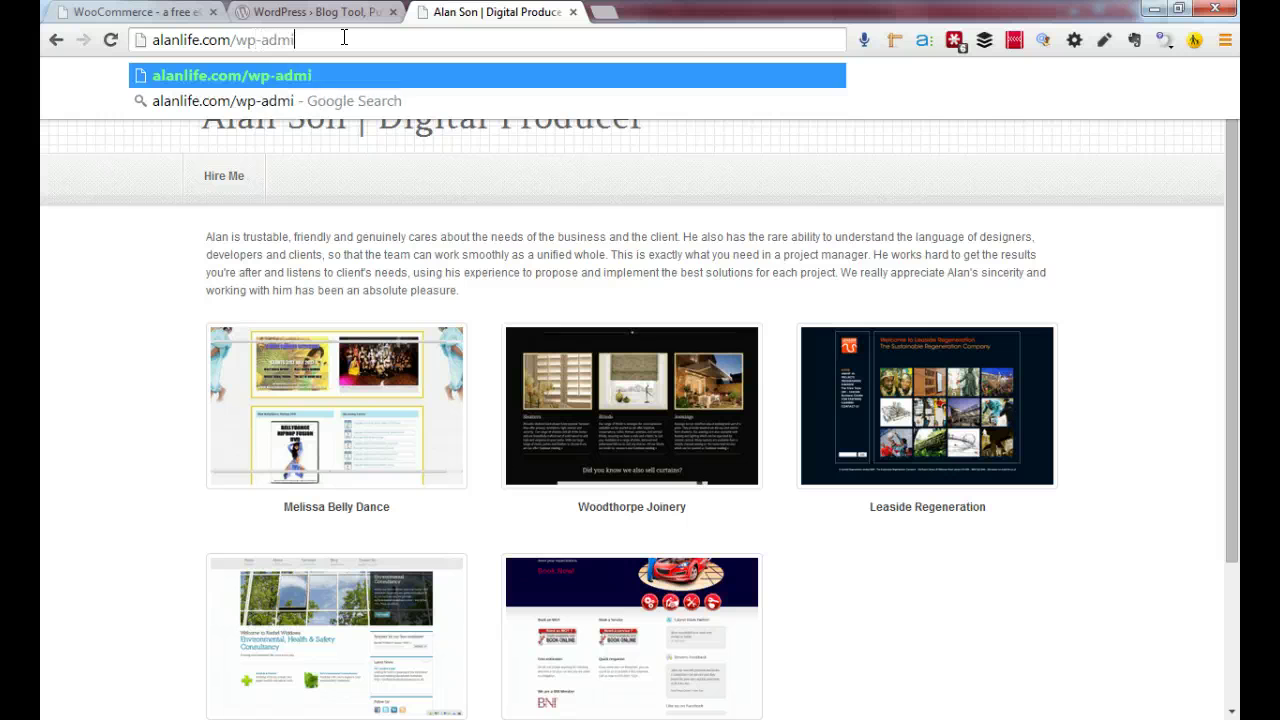
{"action": "type", "text": "admin"}
{"action": "key", "text": "Return"}
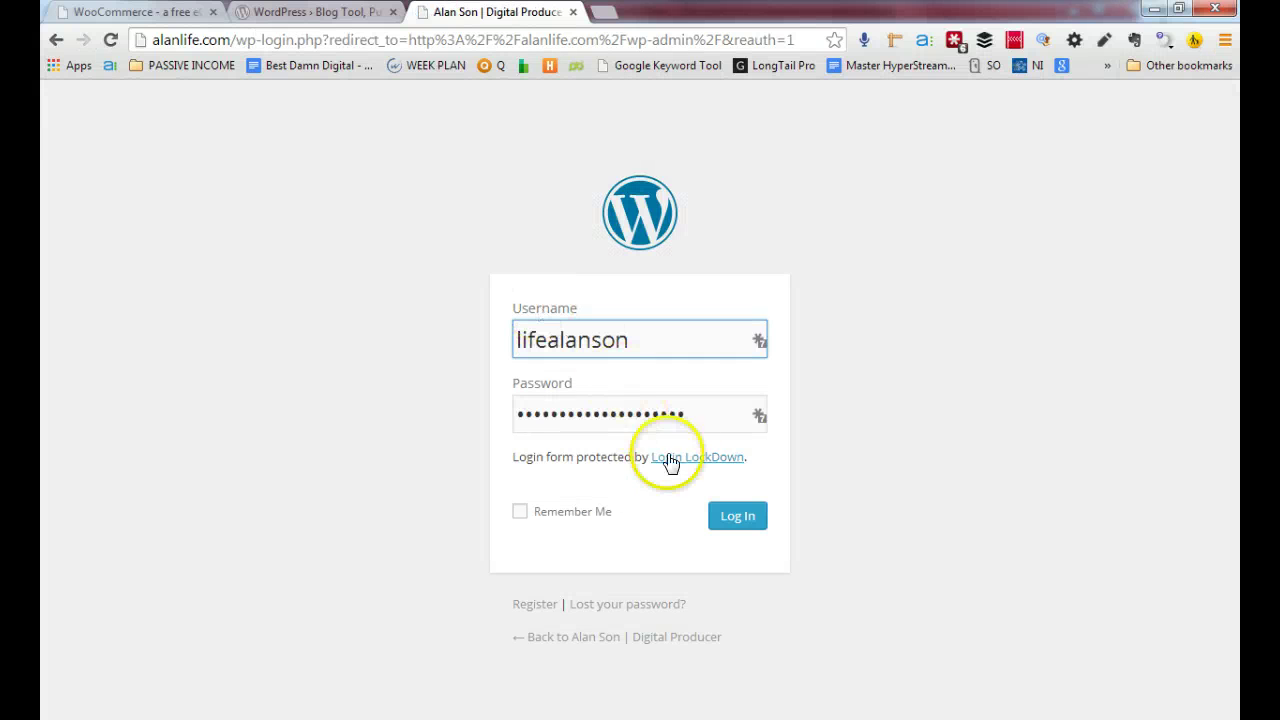
{"action": "left_click", "coordinate": [732, 515]}
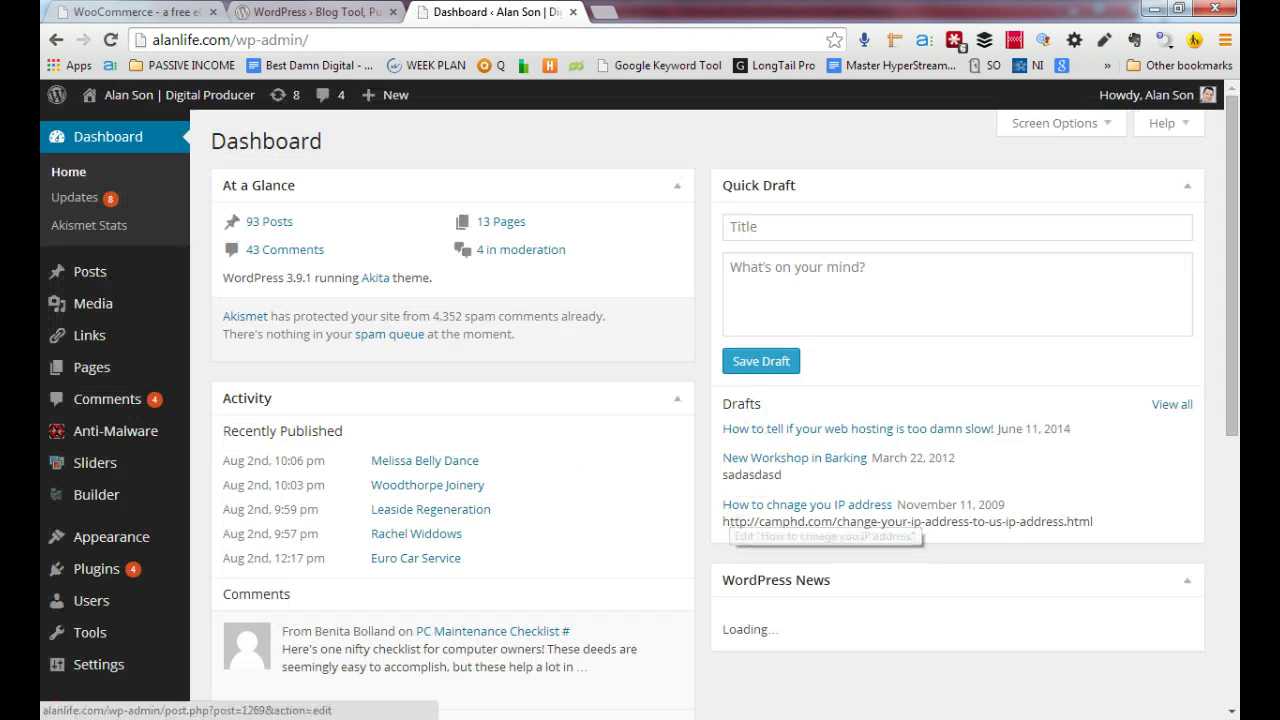
Open Plugins > Add New and search using a previously entered term
{"action": "mouse_move", "coordinate": [62, 568]}
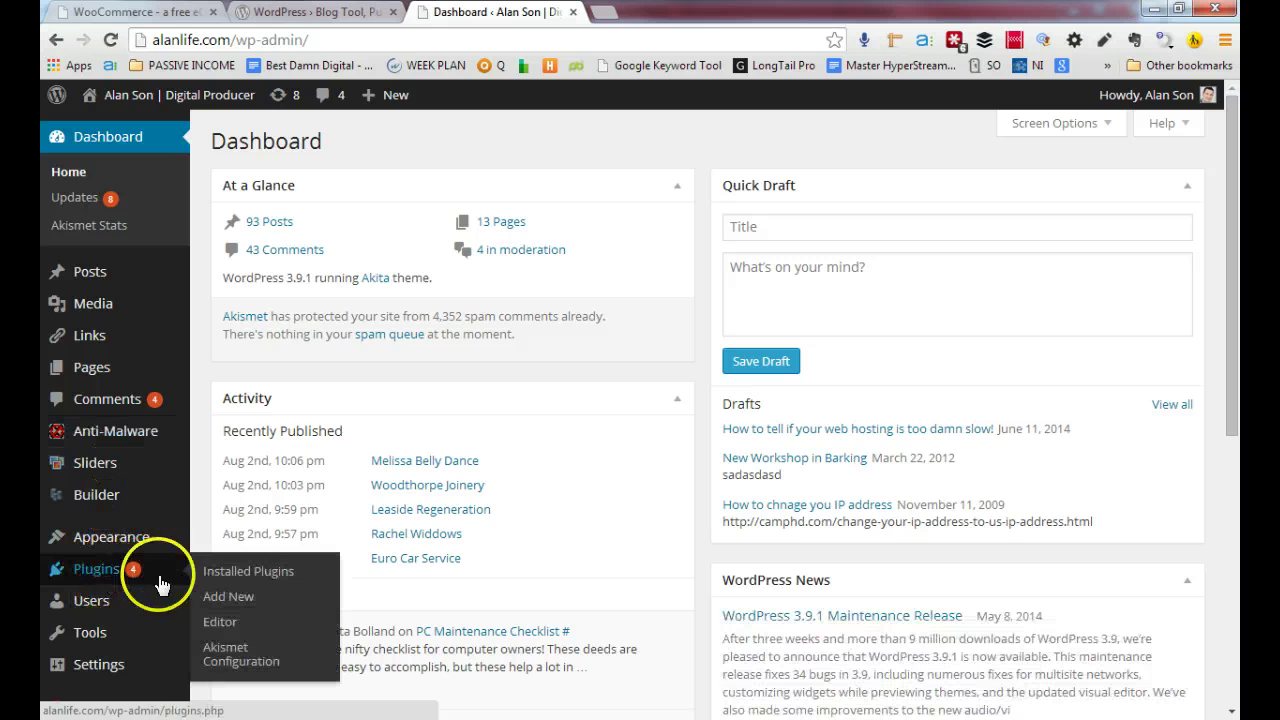
{"action": "left_click", "coordinate": [221, 600]}
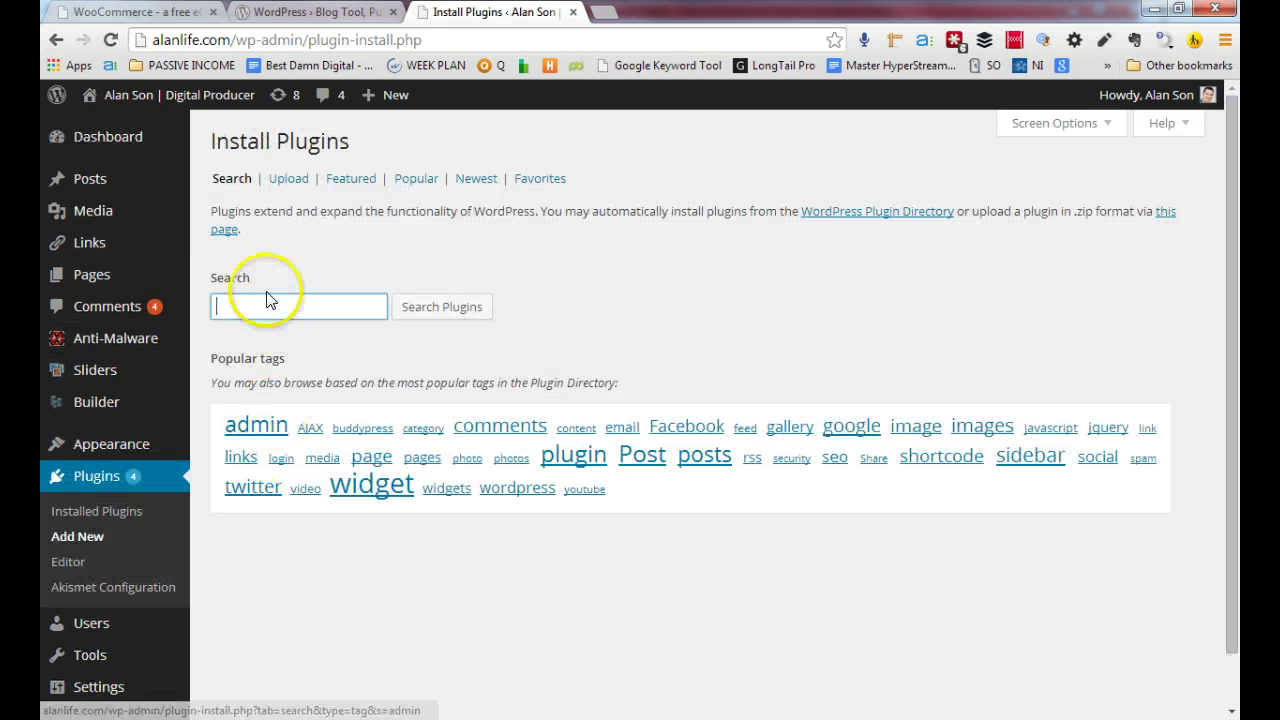
{"action": "left_click", "coordinate": [265, 302]}
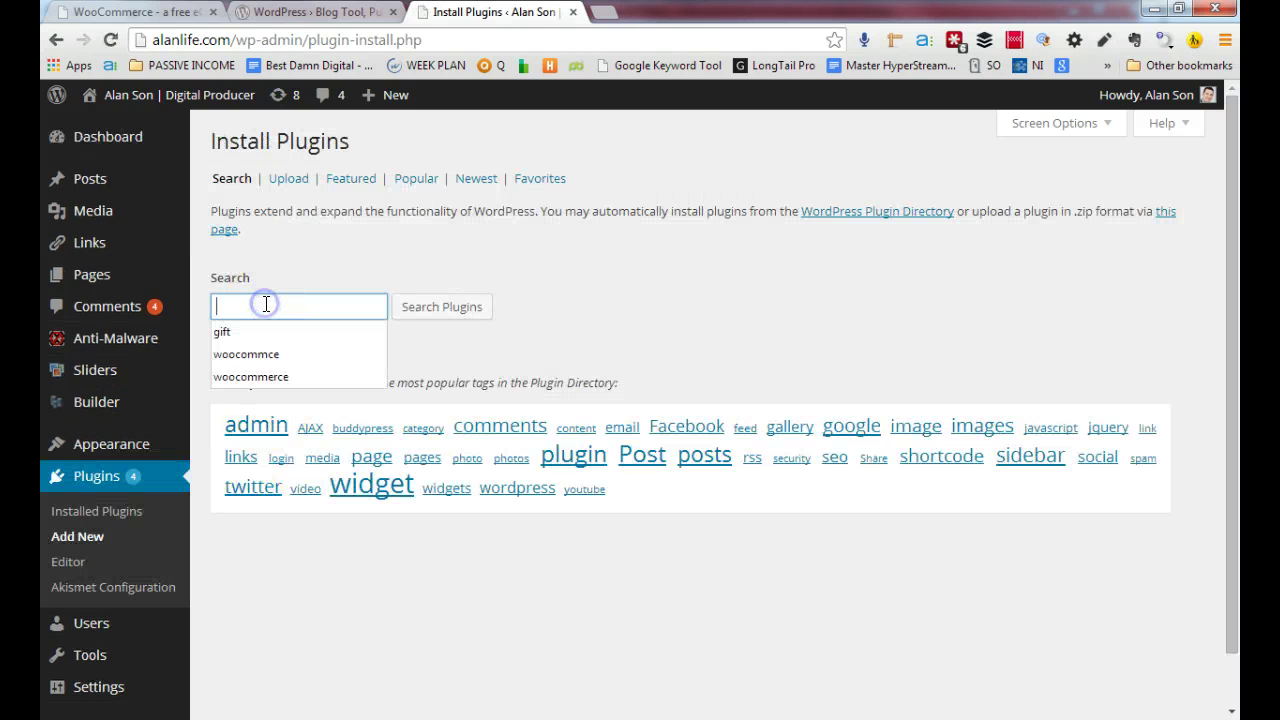
{"action": "left_click", "coordinate": [268, 355]}
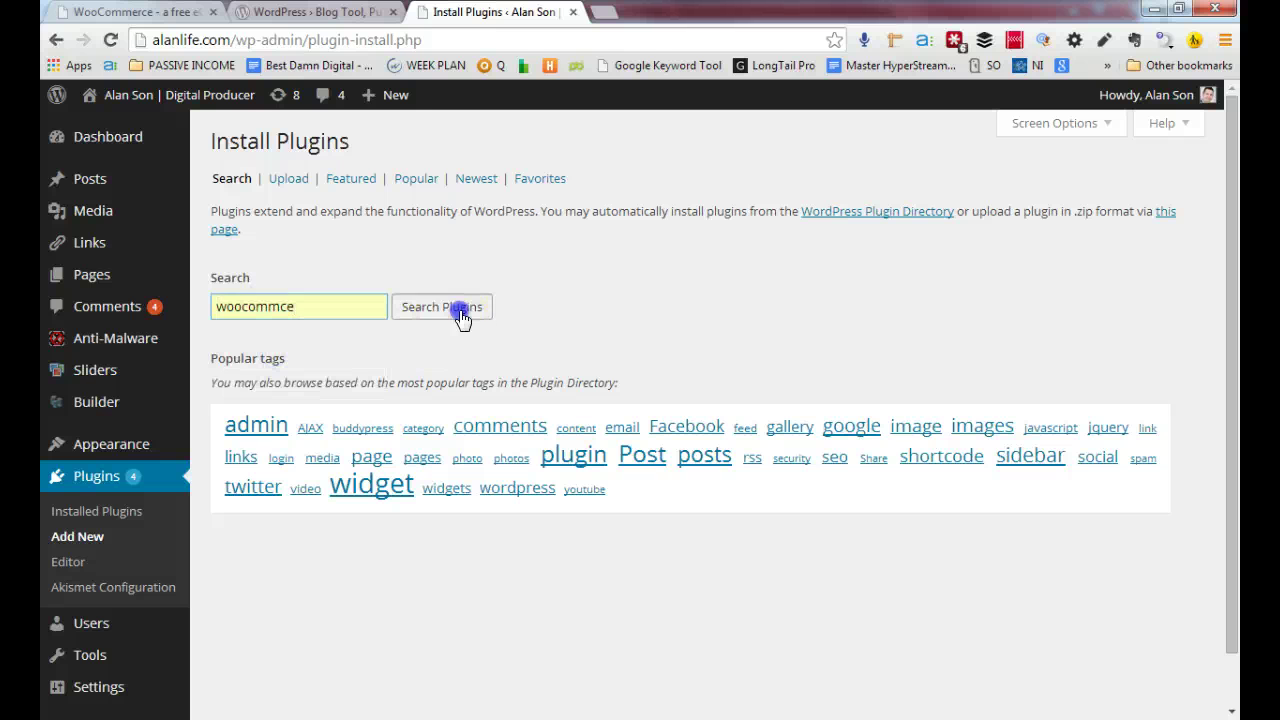
{"action": "left_click", "coordinate": [460, 313]}
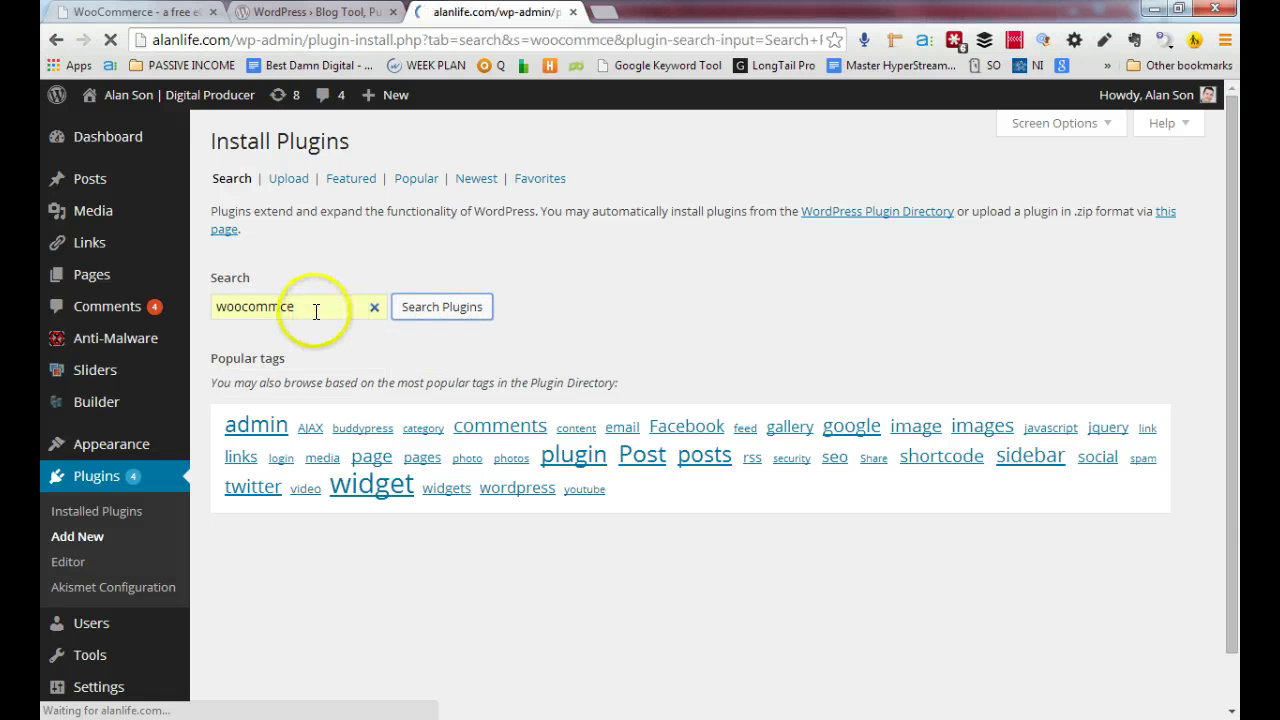
Replace the misspelled search term with woocommerce and search the plugin directory
{"action": "left_click", "coordinate": [409, 215]}
{"action": "key", "text": "ctrl+a"}
{"action": "key", "text": "BackSpace"}
{"action": "type", "text": "wo"}
{"action": "left_click", "coordinate": [360, 258]}
{"action": "left_click", "coordinate": [519, 213]}
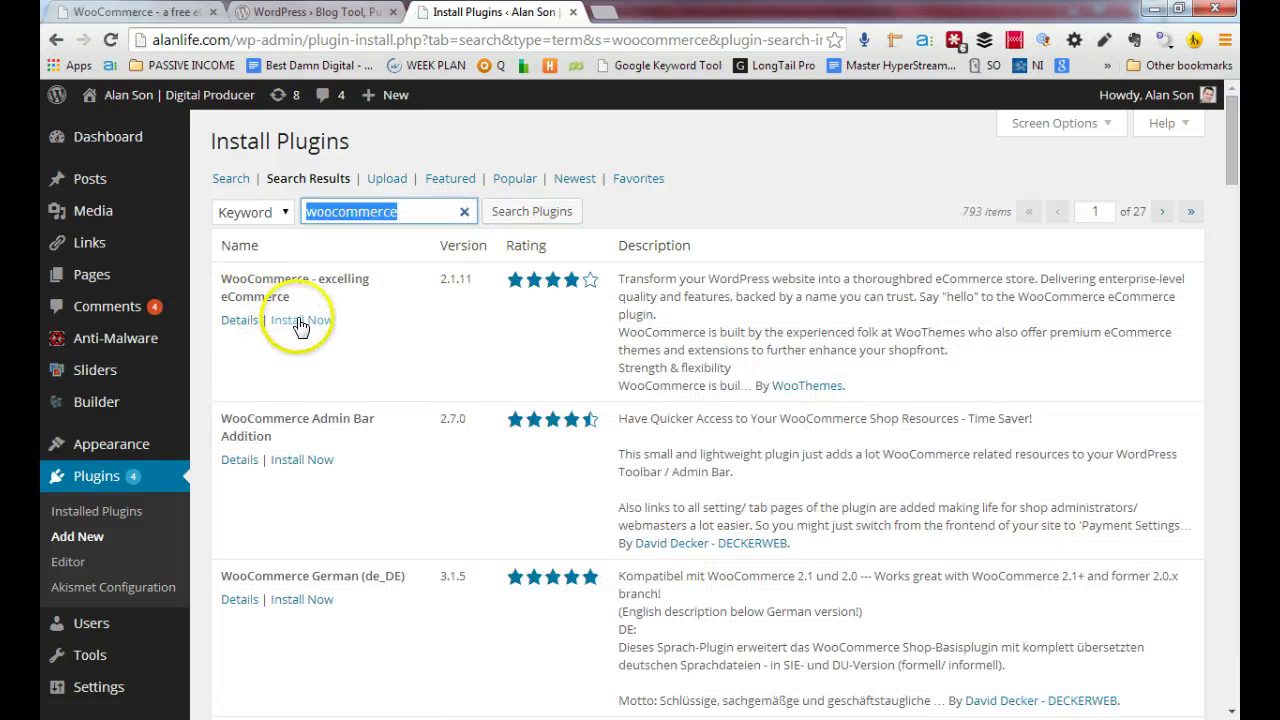
Install WooCommerce - excelling eCommerce 2.1.11, confirm the install, and activate it
{"action": "left_click", "coordinate": [298, 322]}
{"action": "left_click", "coordinate": [676, 154]}
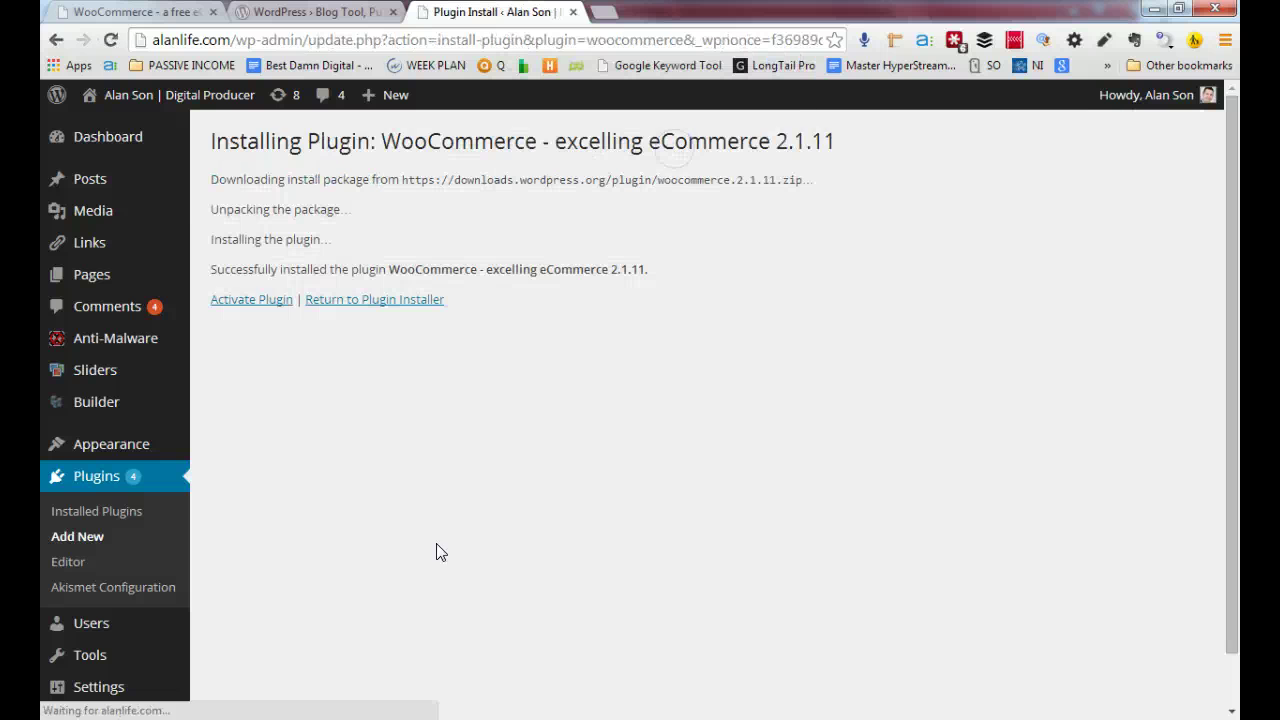
{"action": "left_click", "coordinate": [243, 304]}
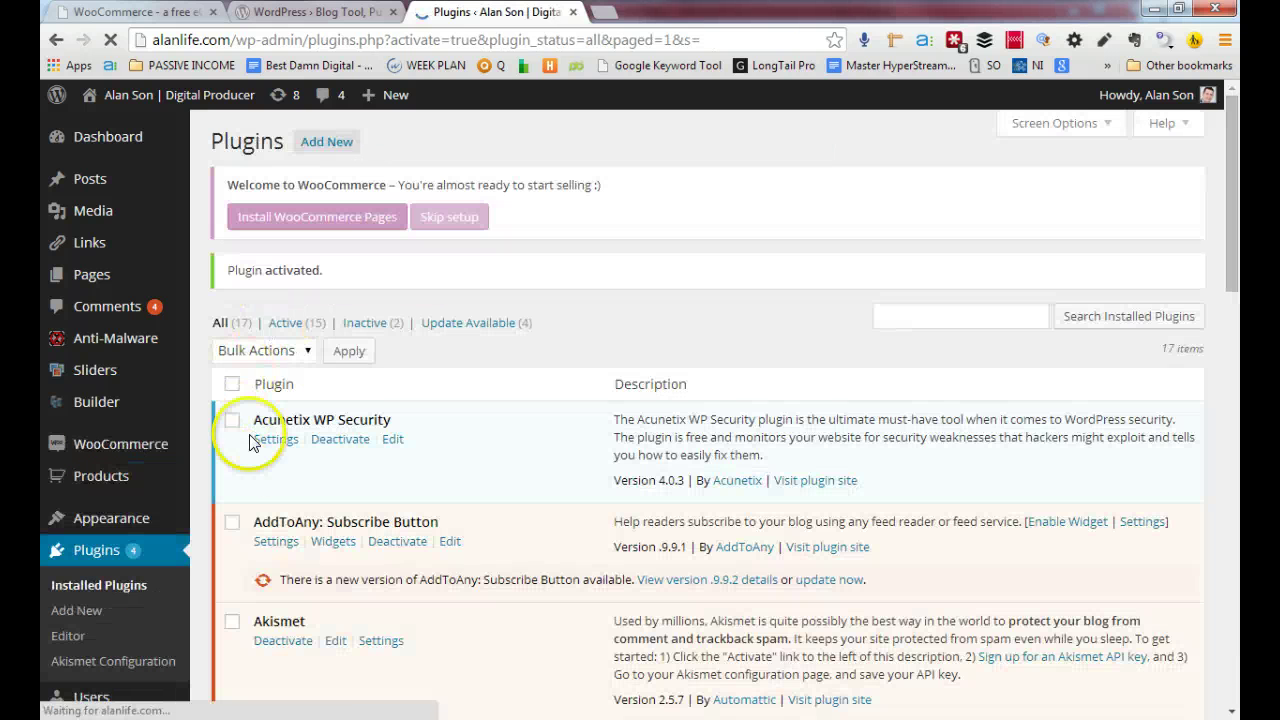
{"action": "scroll", "coordinate": [115, 577], "scroll_direction": "down", "scroll_amount": 3}
{"action": "scroll", "coordinate": [148, 557], "scroll_direction": "up", "scroll_amount": 3}
{"action": "mouse_move", "coordinate": [152, 337]}
{"action": "scroll", "coordinate": [145, 480], "scroll_direction": "down", "scroll_amount": 5}
{"action": "scroll", "coordinate": [149, 349], "scroll_direction": "up", "scroll_amount": 5}
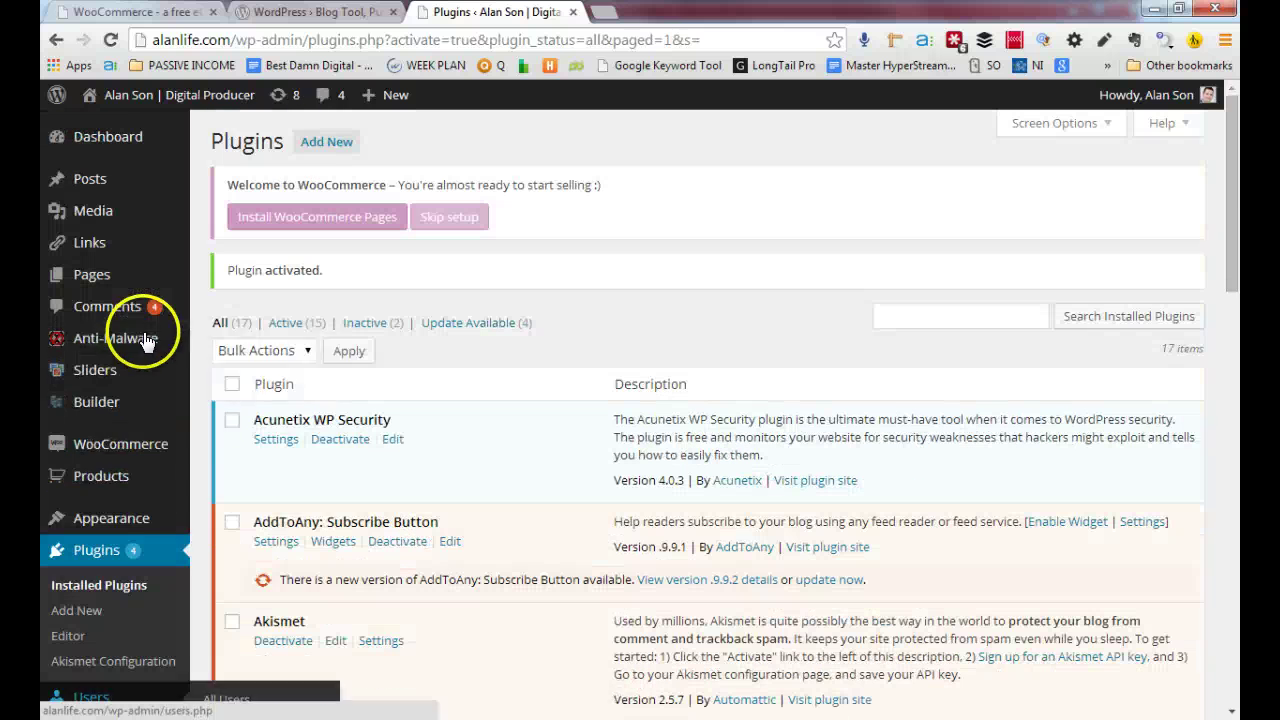
{"action": "mouse_move", "coordinate": [108, 450]}
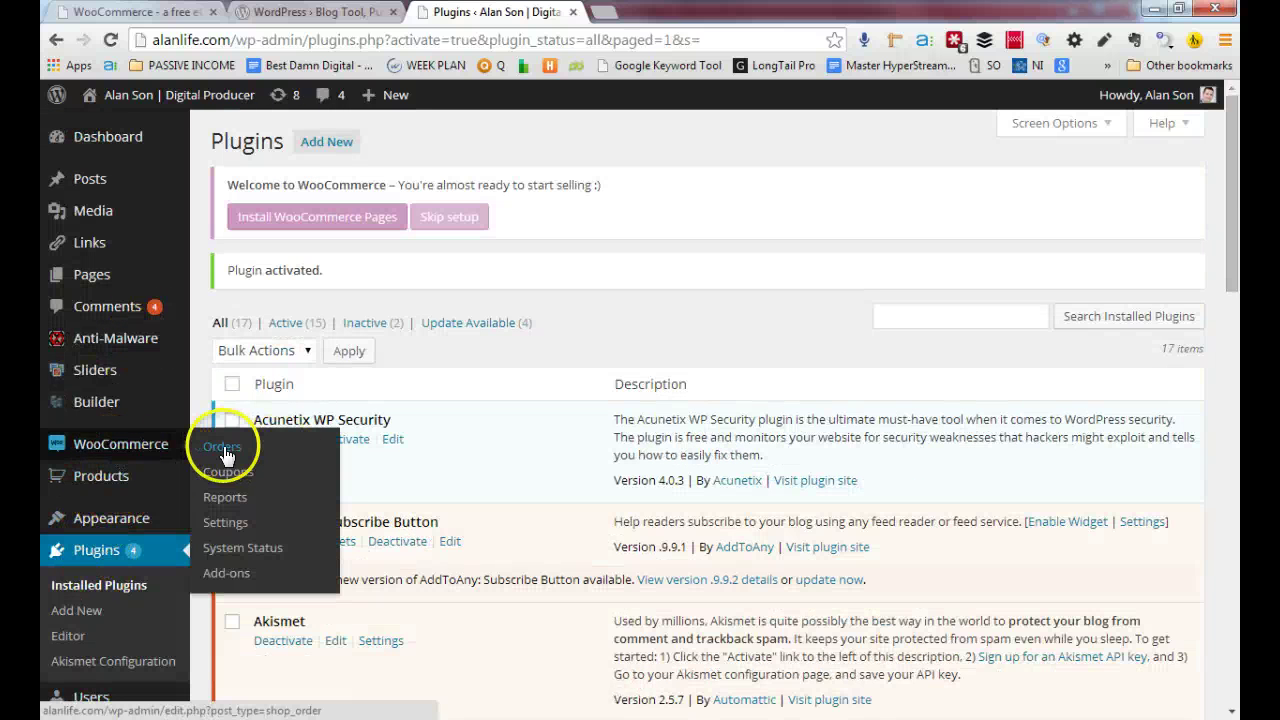
Search for paypal, open PayPal United Kingdom in a new tab, then return to Orders
{"action": "left_click", "coordinate": [604, 11]}
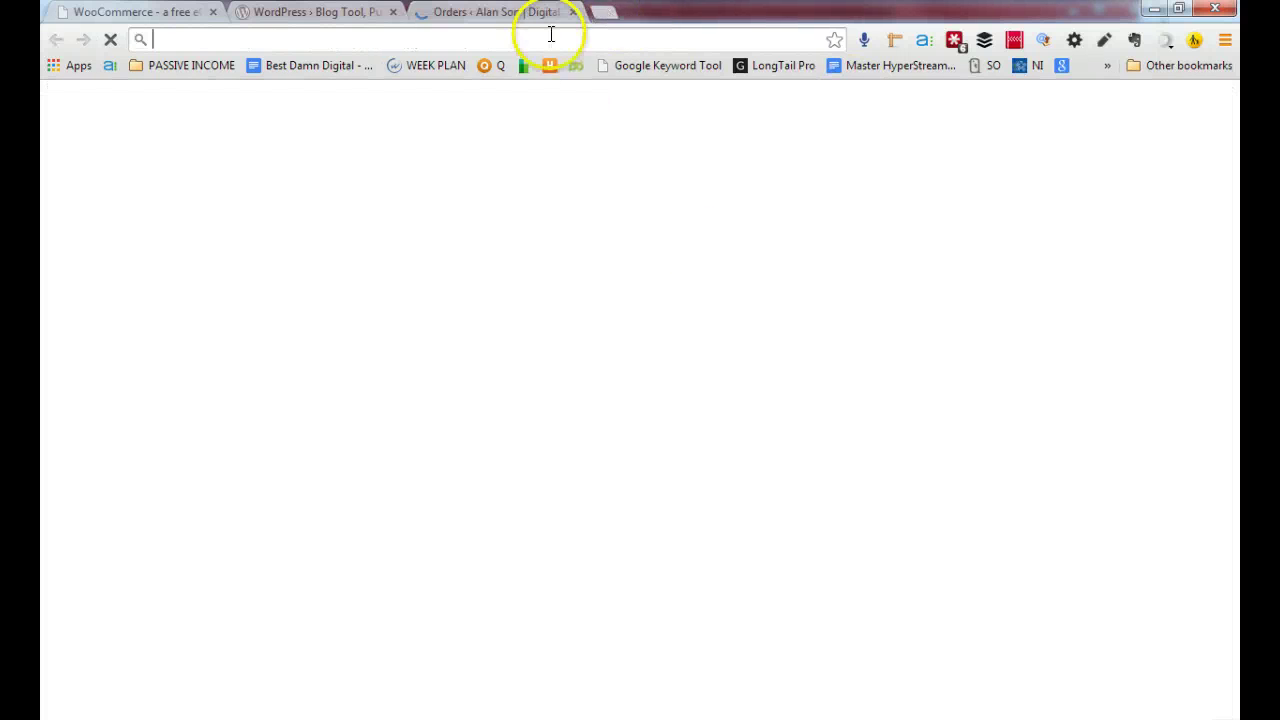
{"action": "type", "text": "pay"}
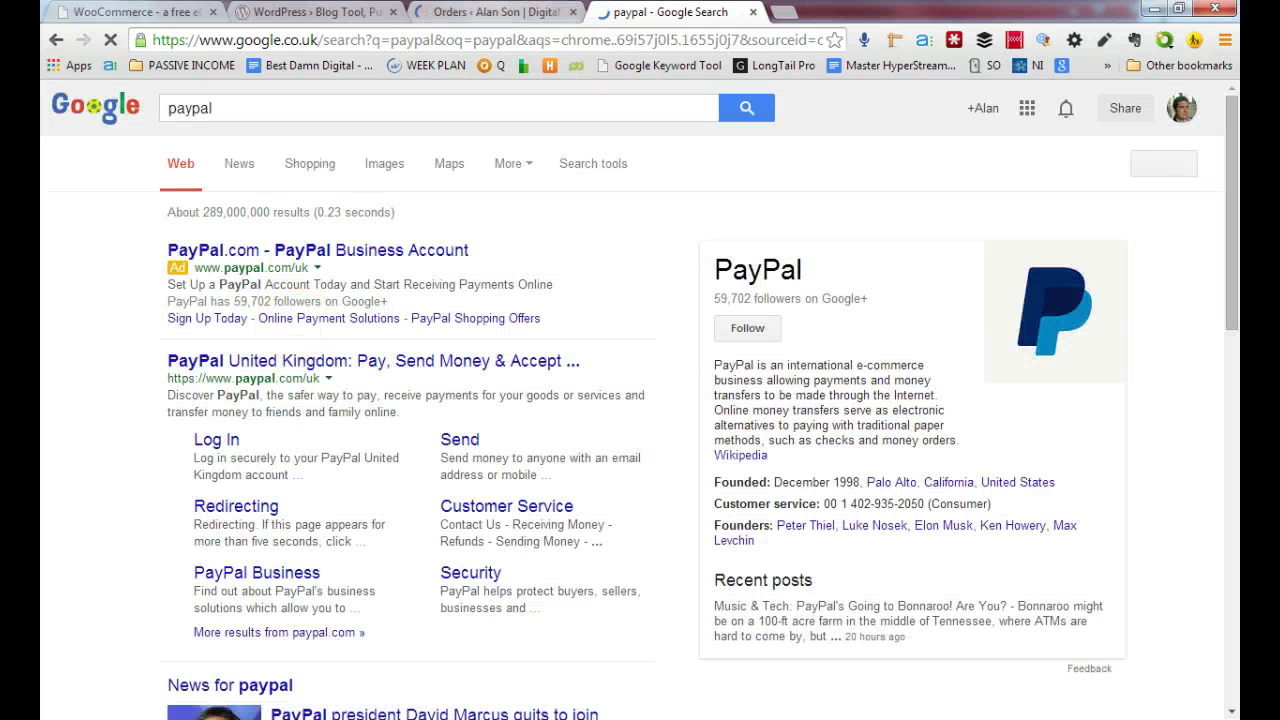
{"action": "left_click", "coordinate": [337, 364]}
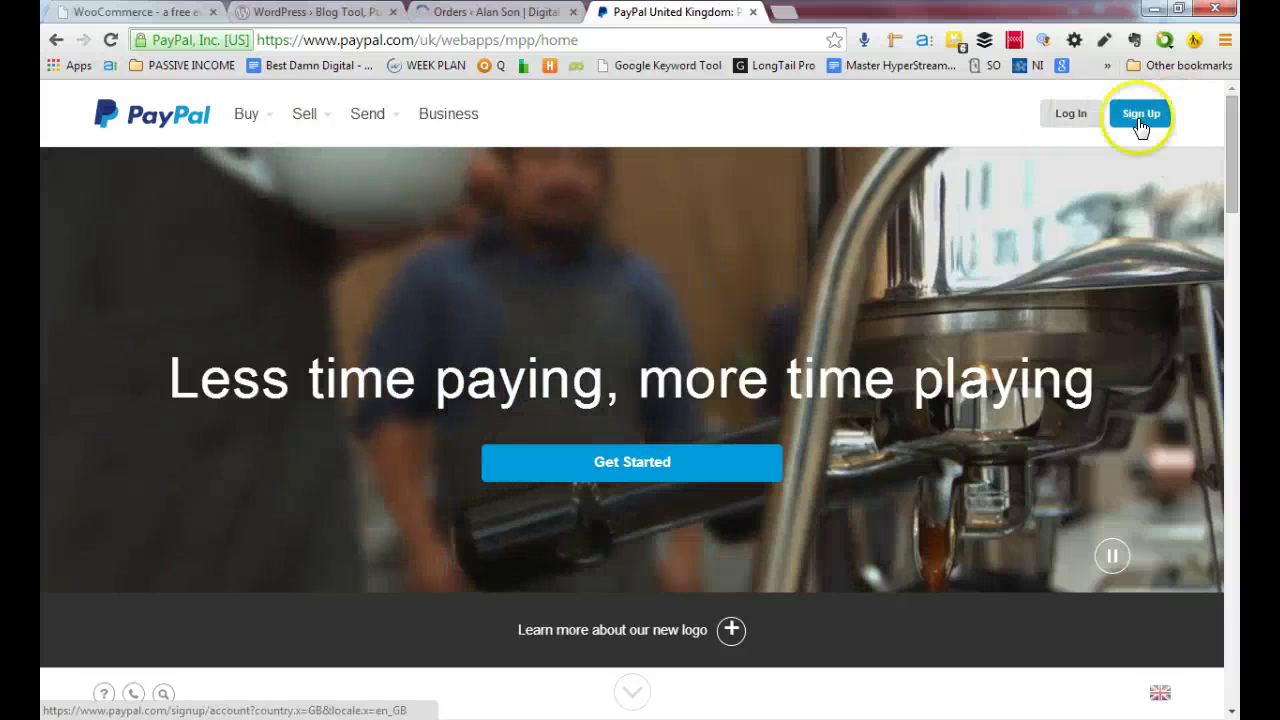
{"action": "left_click", "coordinate": [481, 14]}
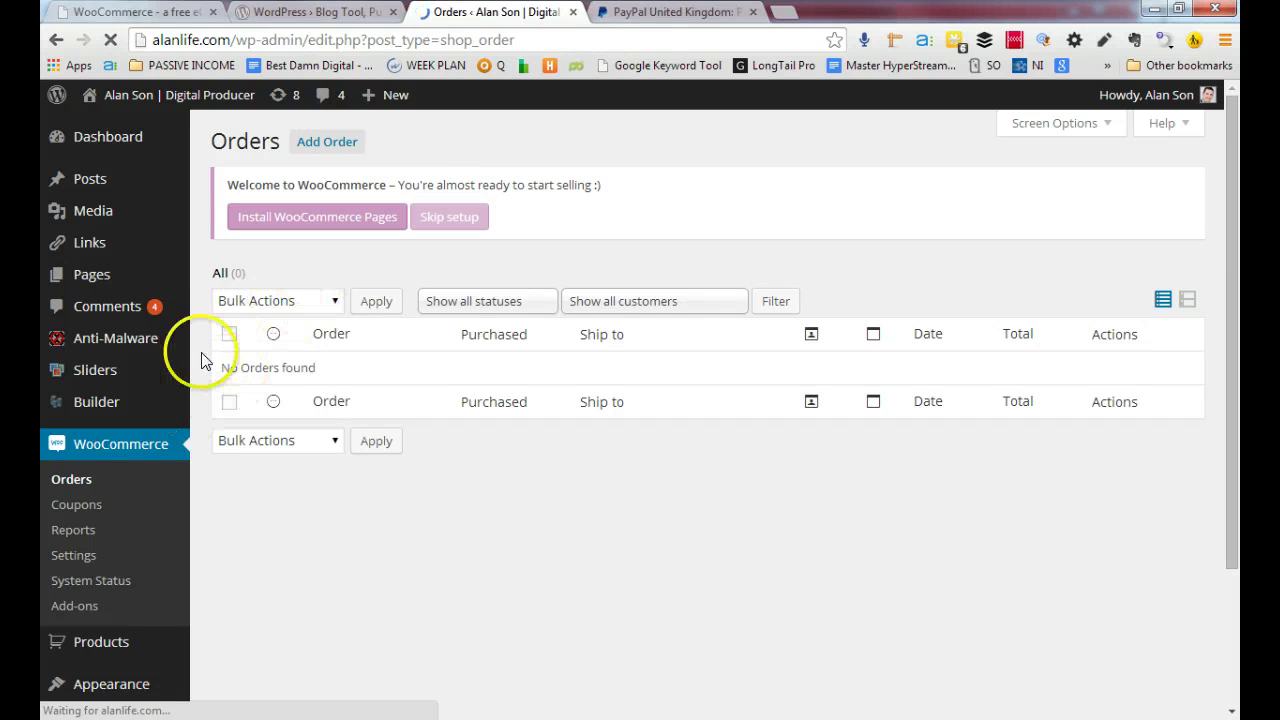
Create the standard WooCommerce store pages via Install WooCommerce Pages
{"action": "scroll", "coordinate": [160, 430], "scroll_direction": "down", "scroll_amount": 1}
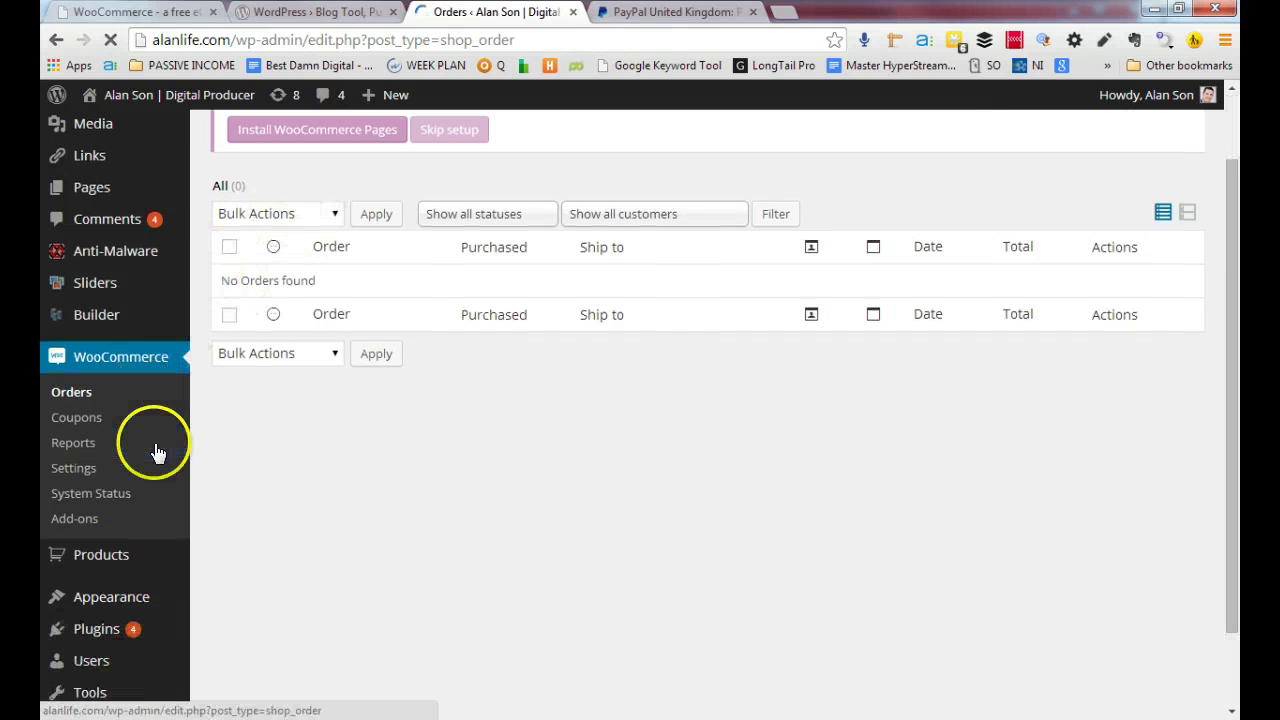
{"action": "left_click", "coordinate": [77, 474]}
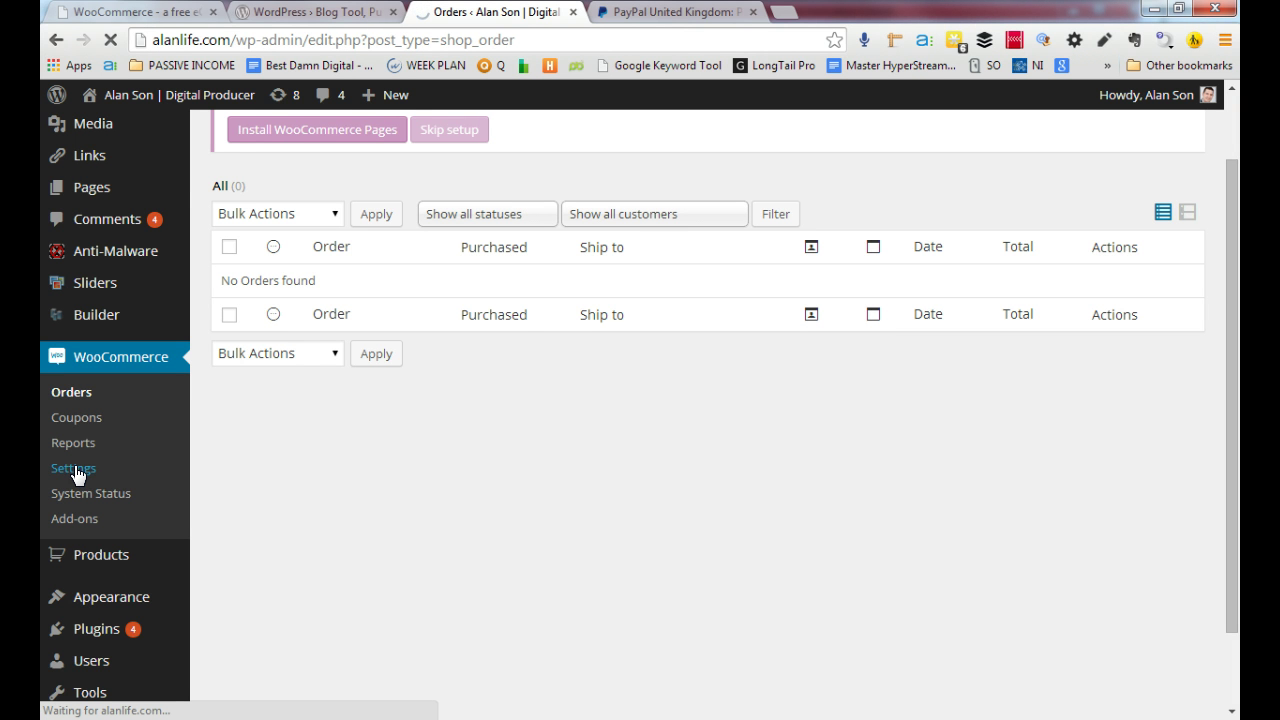
{"action": "scroll", "coordinate": [360, 425], "scroll_direction": "up", "scroll_amount": 1}
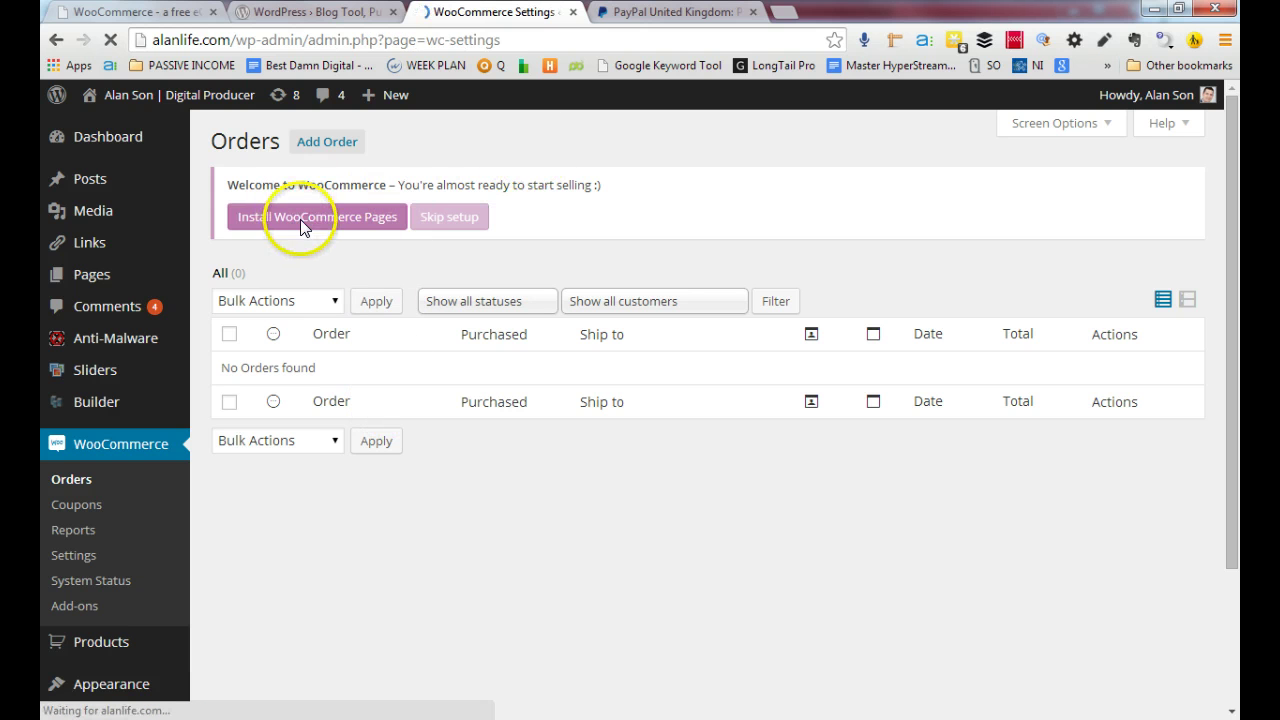
{"action": "left_click", "coordinate": [57, 42]}
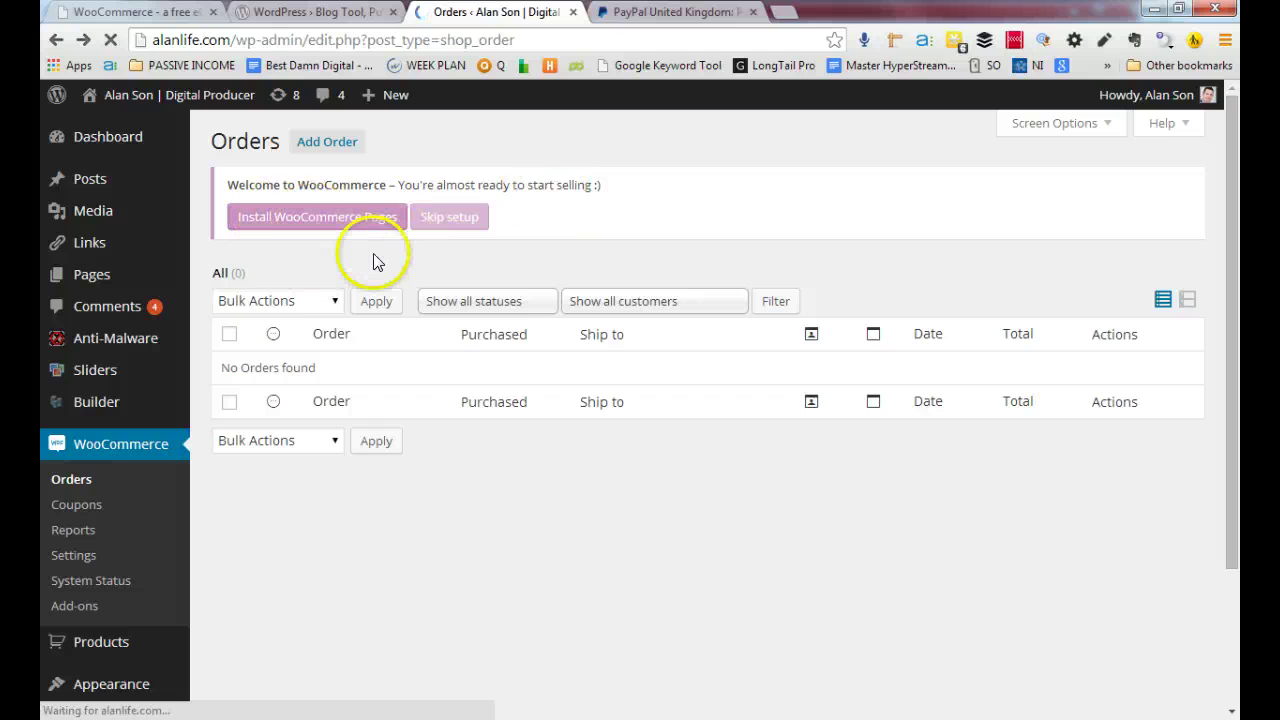
{"action": "left_click", "coordinate": [299, 224]}
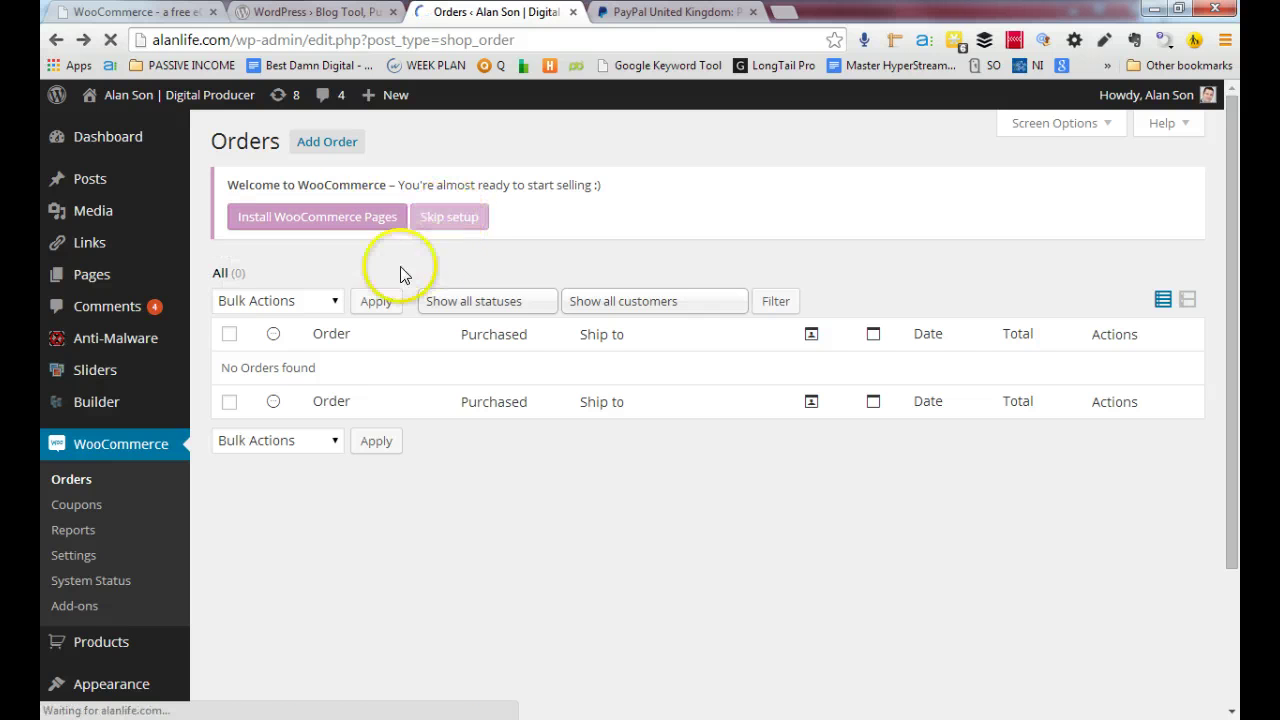
{"action": "left_click", "coordinate": [312, 228]}
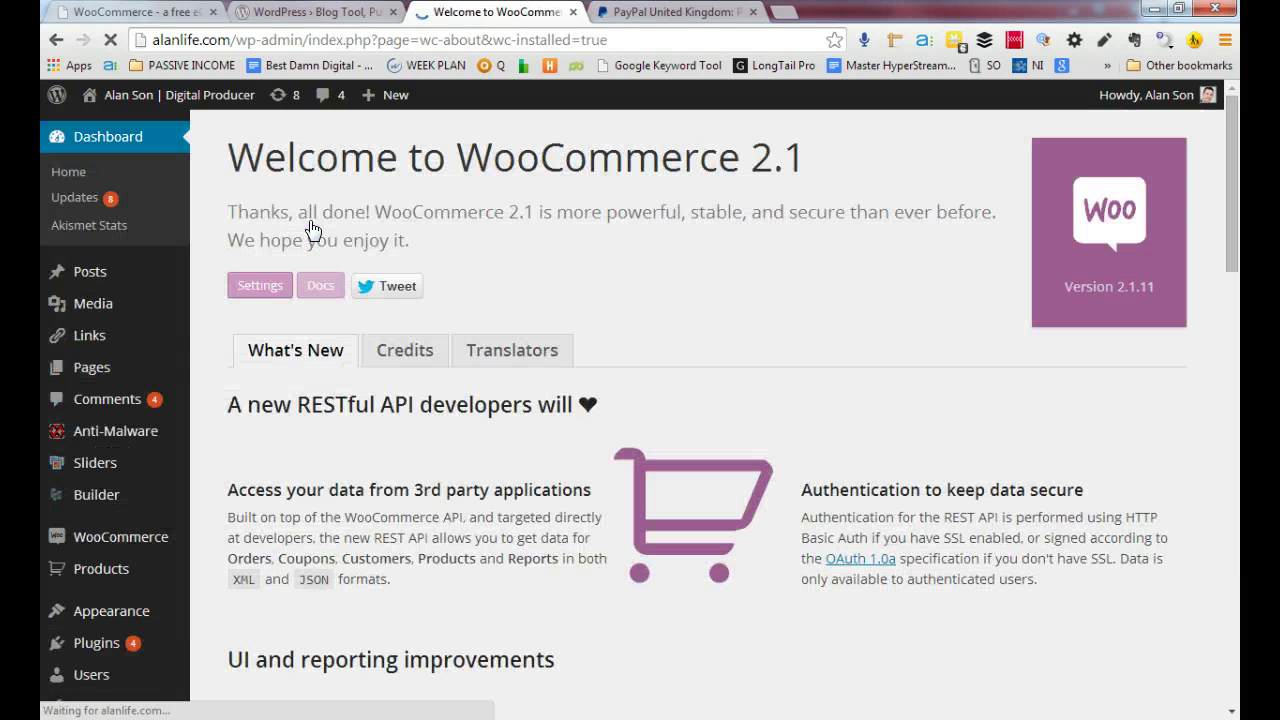
Open WooCommerce > Settings to view the General tab options
{"action": "scroll", "coordinate": [350, 312], "scroll_direction": "down", "scroll_amount": 6}
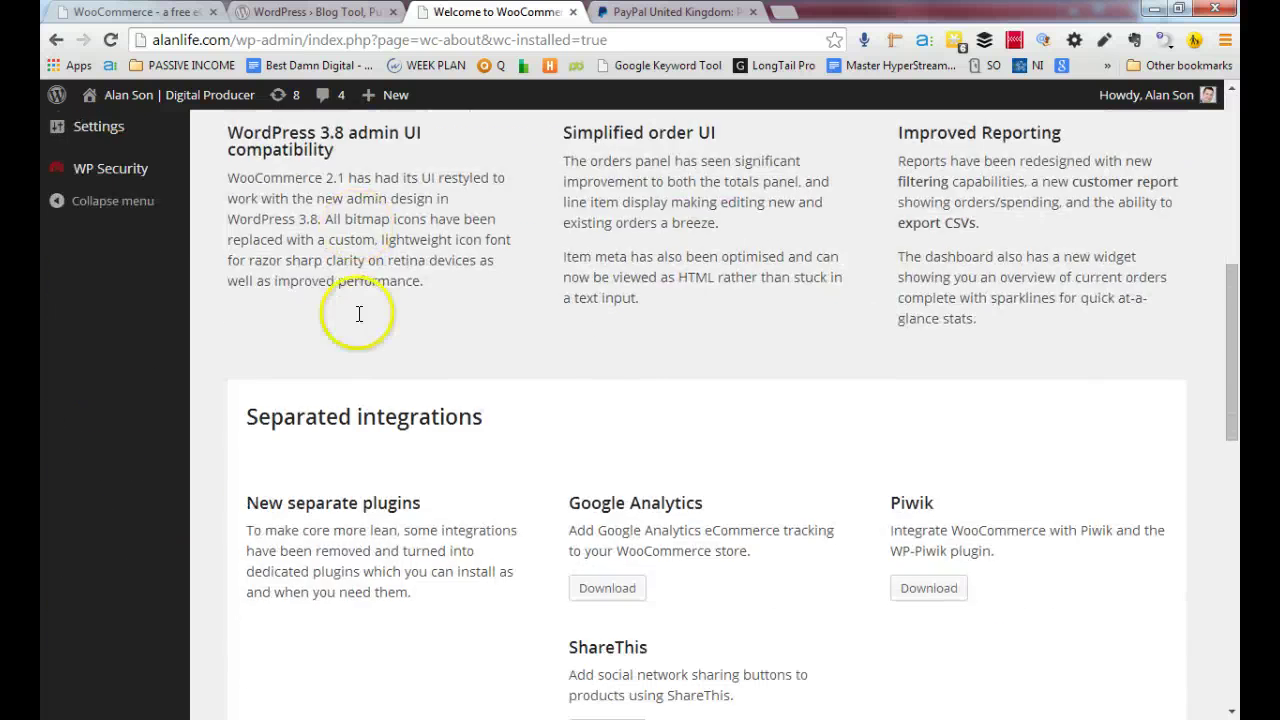
{"action": "scroll", "coordinate": [359, 313], "scroll_direction": "down", "scroll_amount": 5}
{"action": "scroll", "coordinate": [349, 309], "scroll_direction": "up", "scroll_amount": 11}
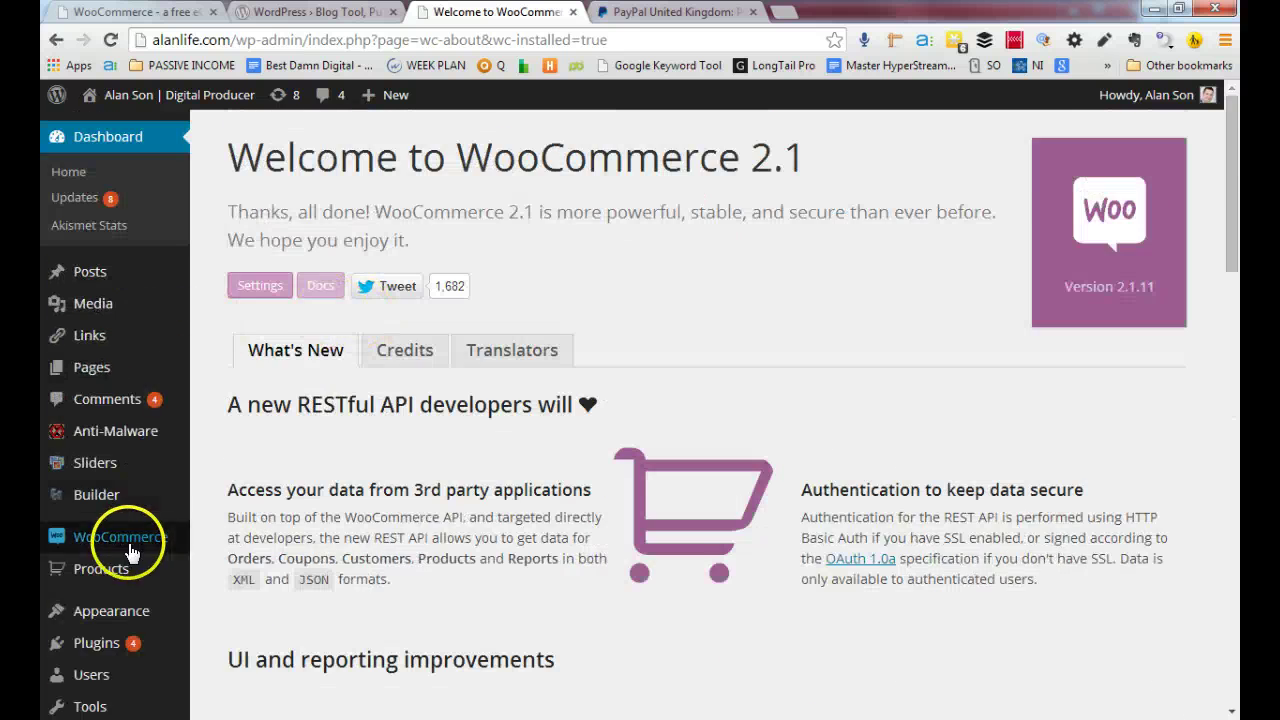
{"action": "scroll", "coordinate": [130, 553], "scroll_direction": "down", "scroll_amount": 1}
{"action": "scroll", "coordinate": [130, 553], "scroll_direction": "down", "scroll_amount": 1}
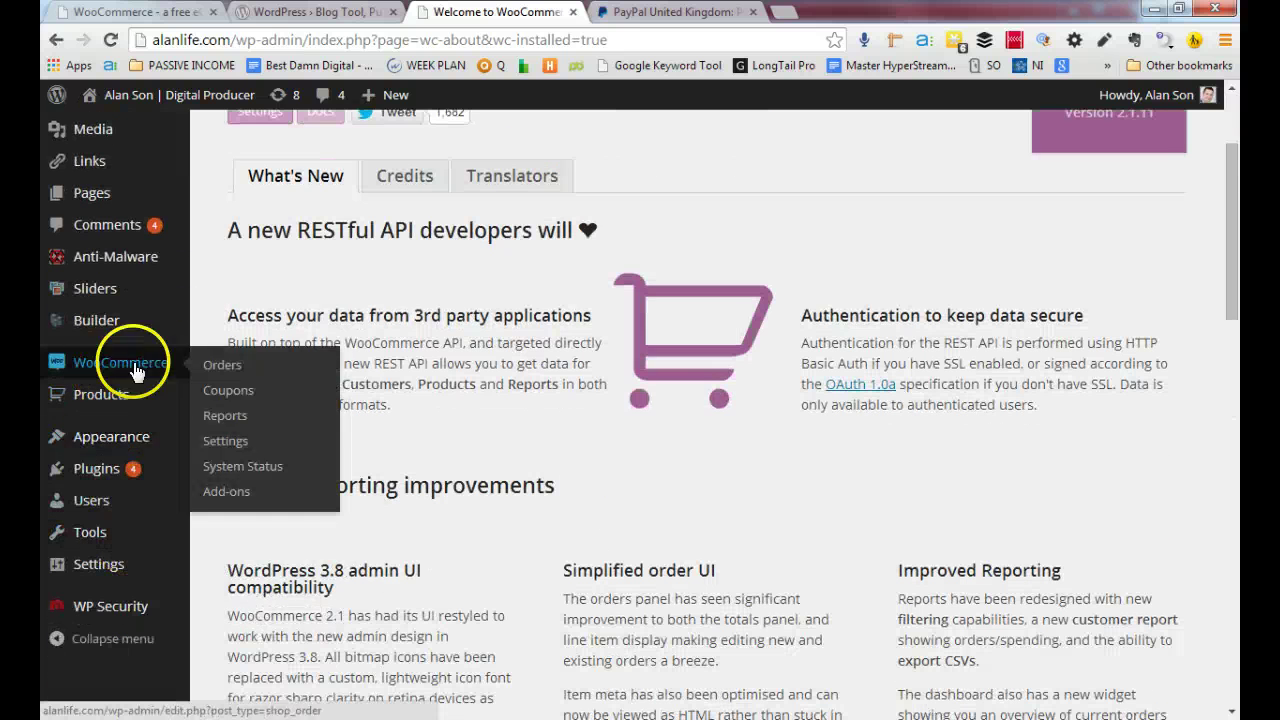
{"action": "left_click", "coordinate": [230, 450]}
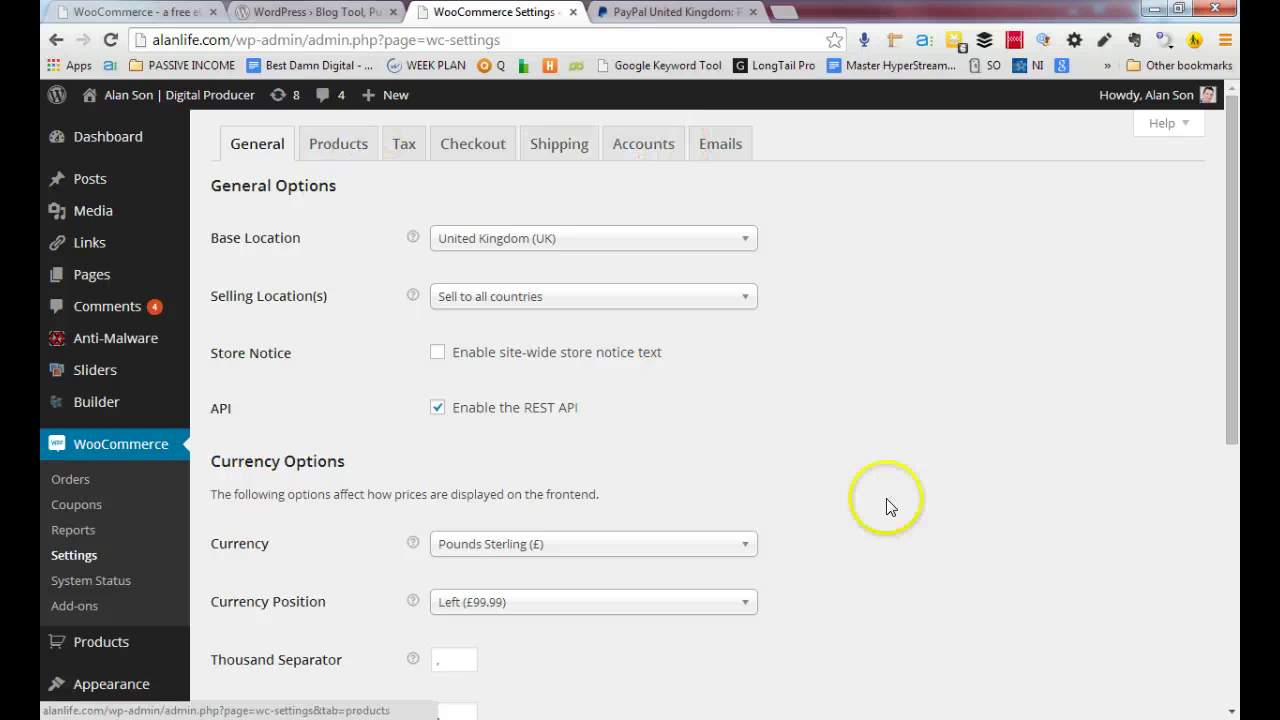
On the Checkout settings tab, mark PayPal as the default payment gateway
{"action": "scroll", "coordinate": [890, 505], "scroll_direction": "down", "scroll_amount": 1}
{"action": "scroll", "coordinate": [888, 505], "scroll_direction": "down", "scroll_amount": 4}
{"action": "scroll", "coordinate": [786, 496], "scroll_direction": "up", "scroll_amount": 5}
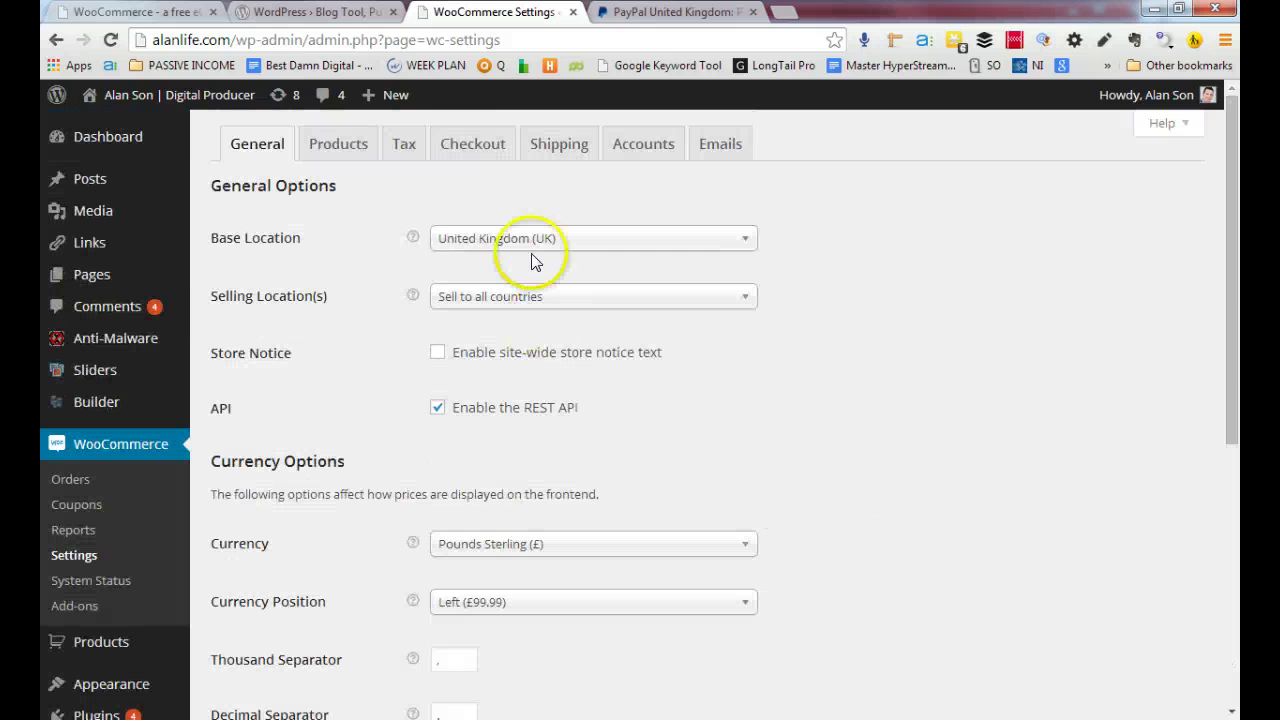
{"action": "left_click", "coordinate": [656, 146]}
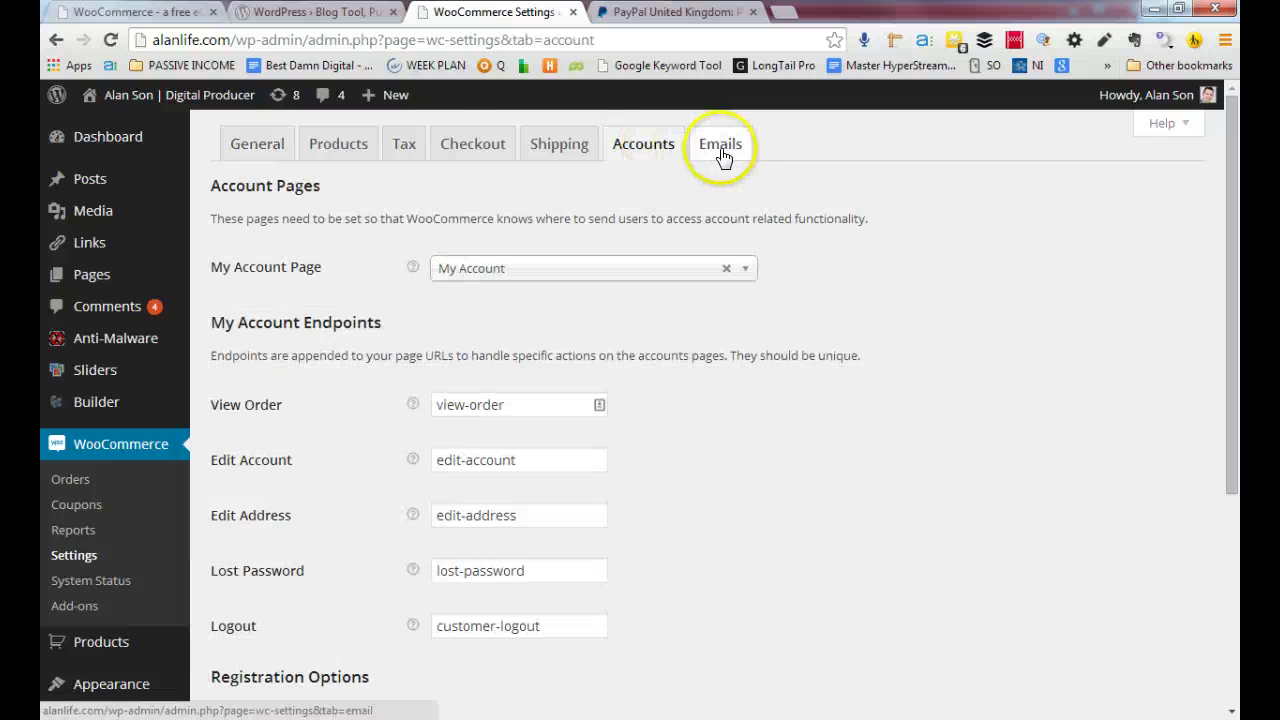
{"action": "left_click", "coordinate": [476, 147]}
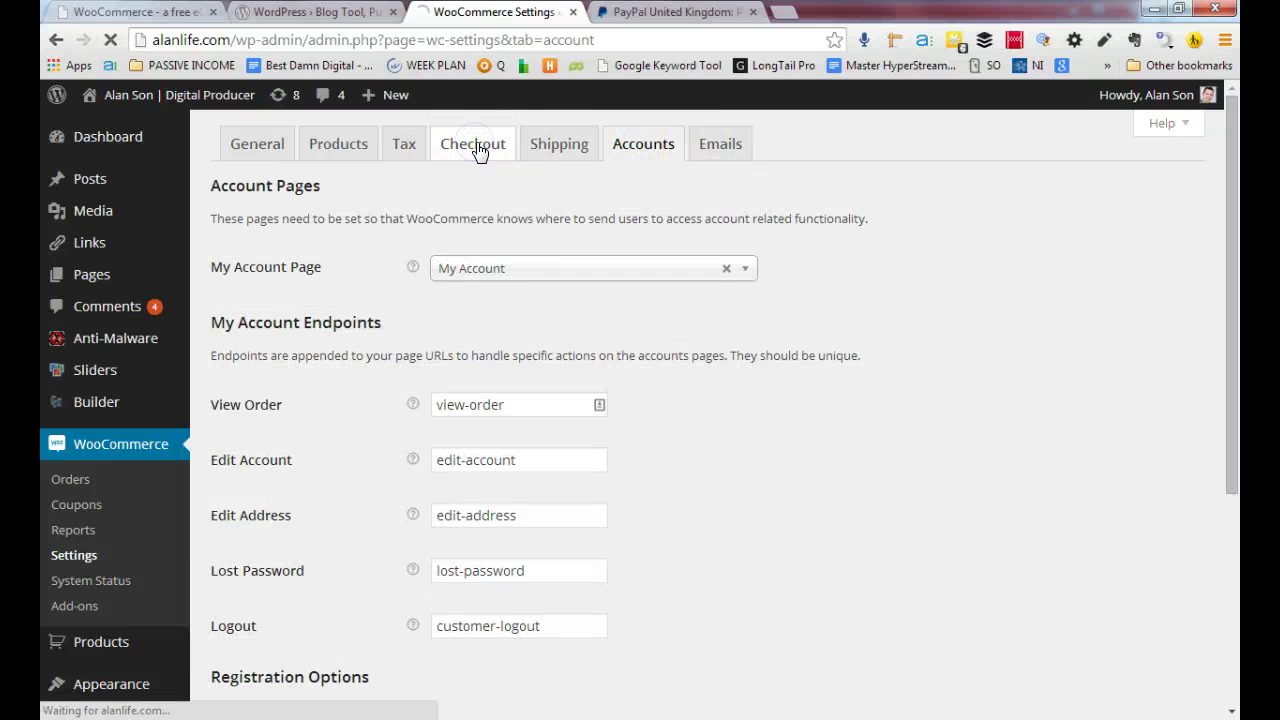
{"action": "scroll", "coordinate": [357, 451], "scroll_direction": "down", "scroll_amount": 6}
{"action": "scroll", "coordinate": [362, 458], "scroll_direction": "up", "scroll_amount": 4}
{"action": "scroll", "coordinate": [360, 458], "scroll_direction": "up", "scroll_amount": 2}
{"action": "scroll", "coordinate": [362, 455], "scroll_direction": "down", "scroll_amount": 7}
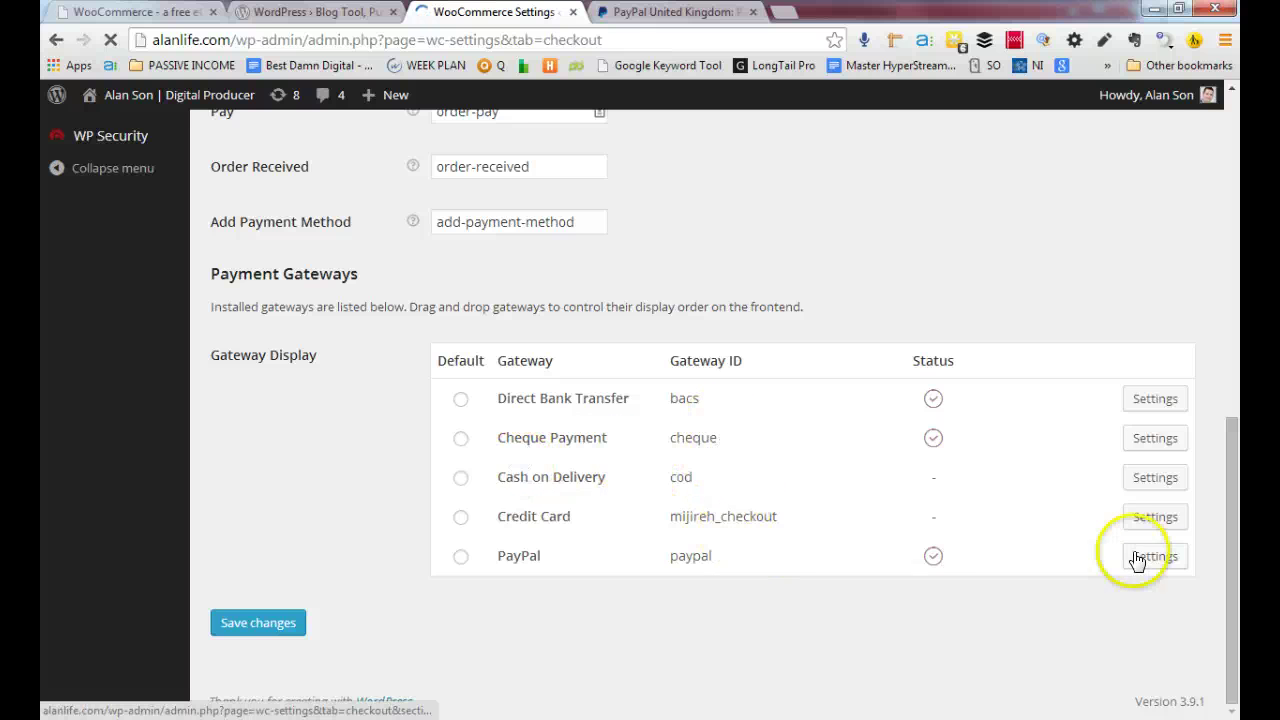
{"action": "left_click", "coordinate": [461, 556]}
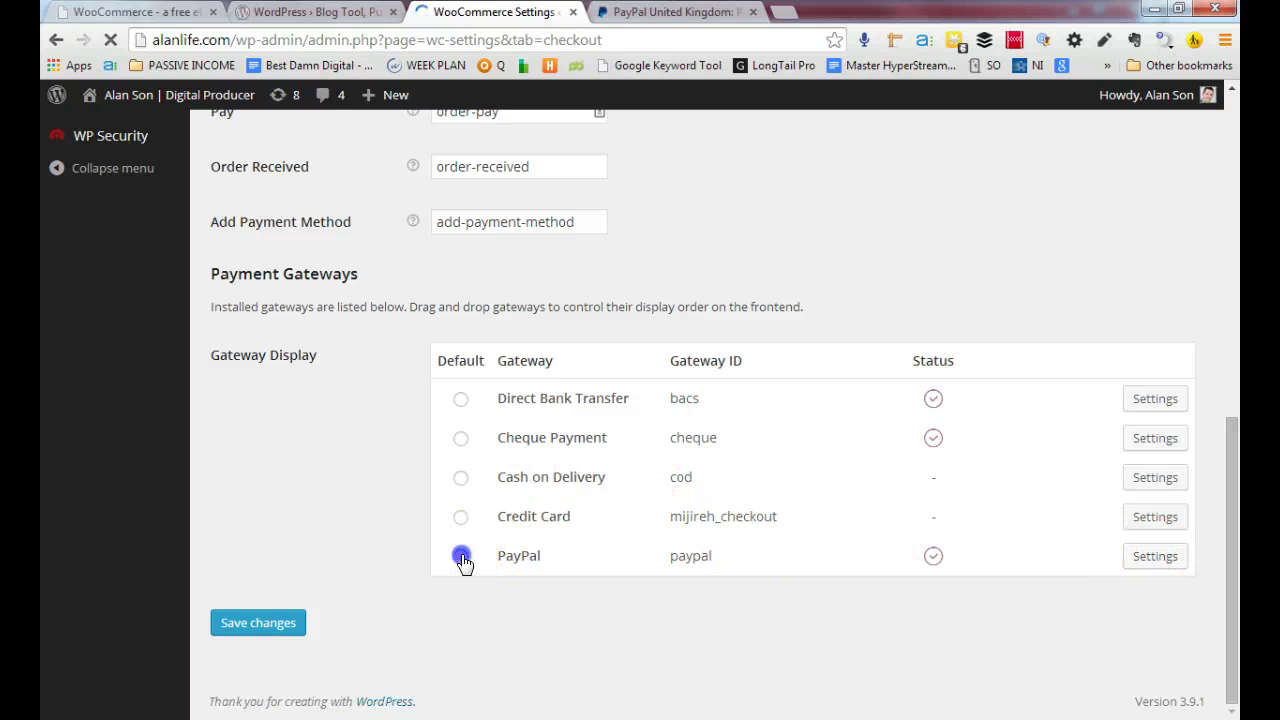
Open the PayPal gateway settings and enter the PayPal account e-mail address
{"action": "left_click", "coordinate": [1176, 564]}
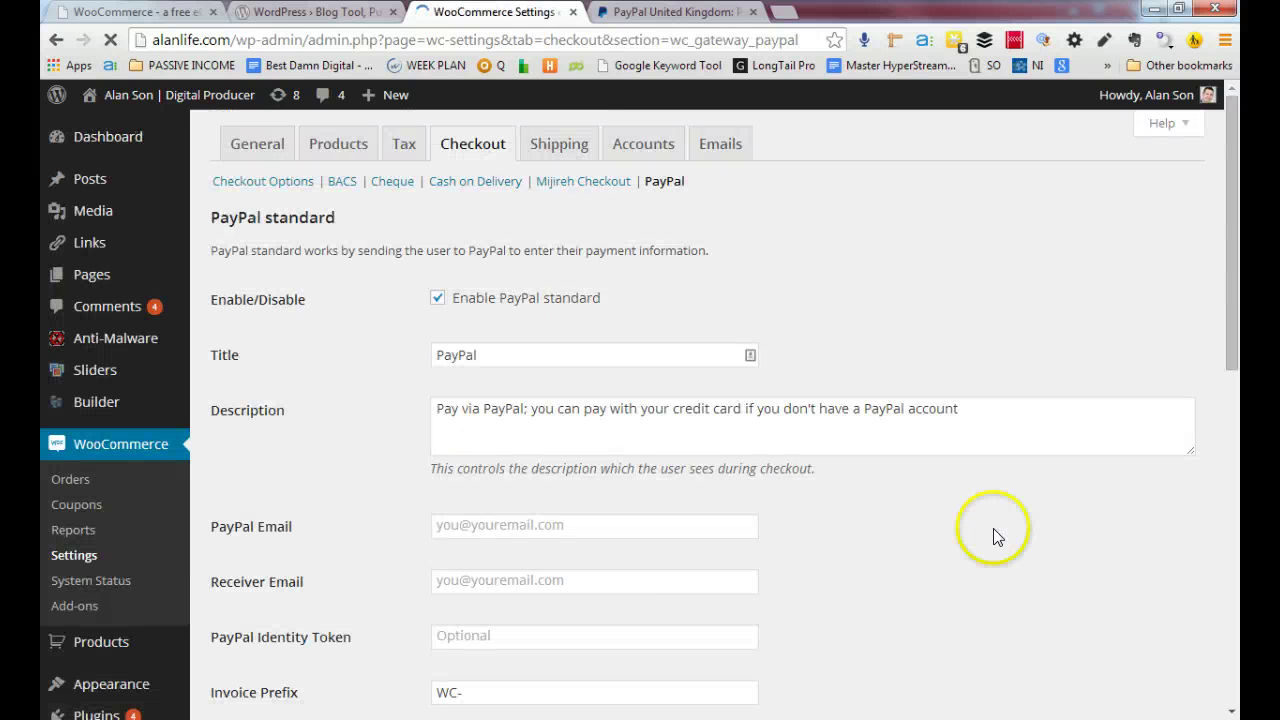
{"action": "scroll", "coordinate": [410, 475], "scroll_direction": "down", "scroll_amount": 2}
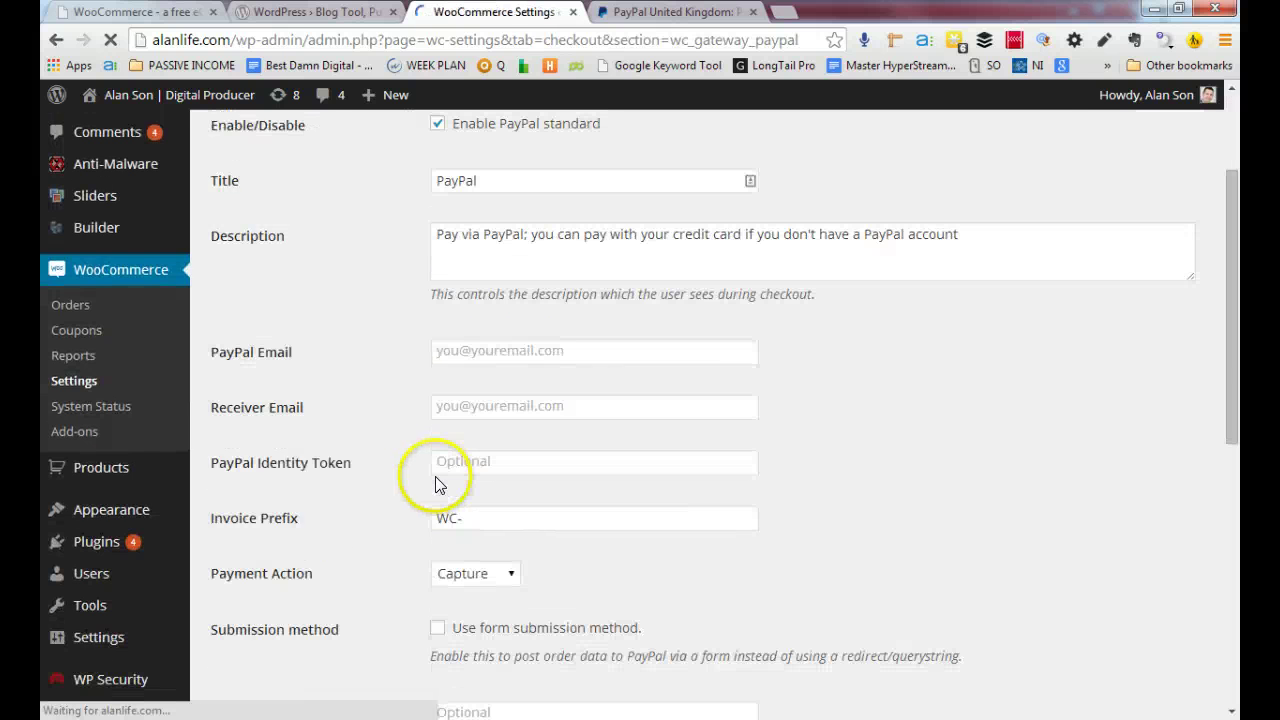
{"action": "left_click", "coordinate": [514, 345]}
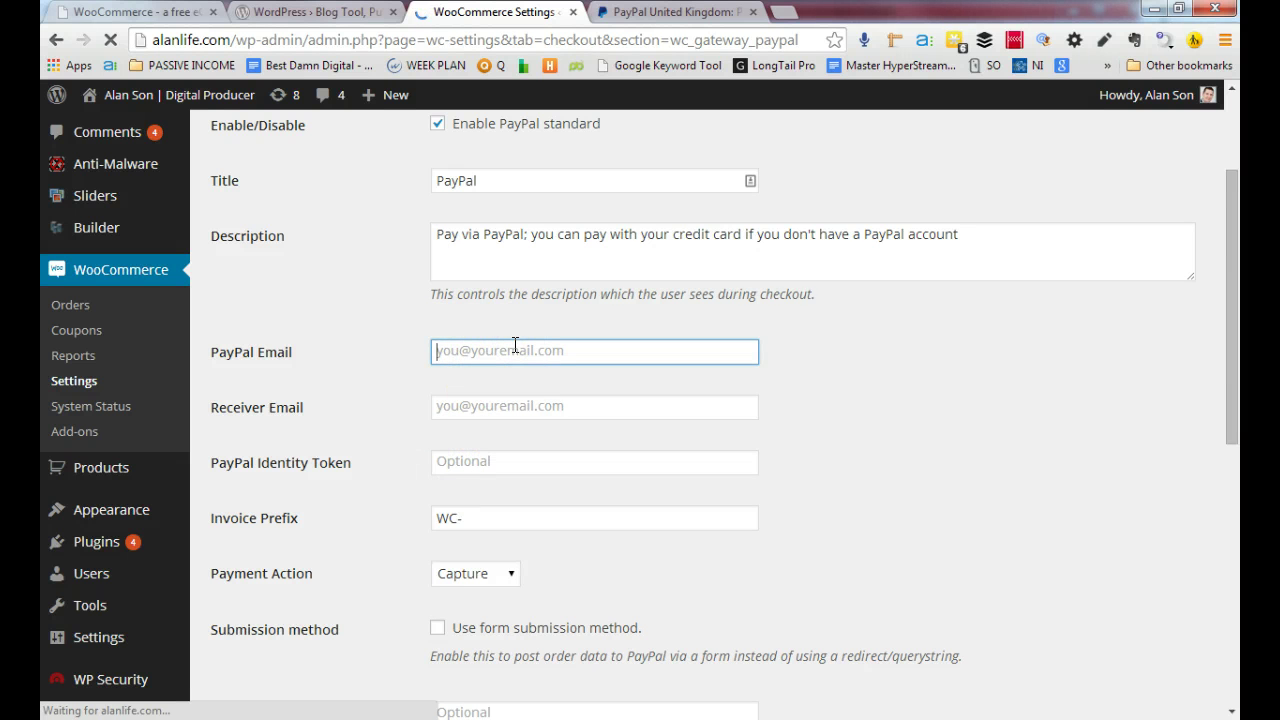
{"action": "key", "text": "Tab"}
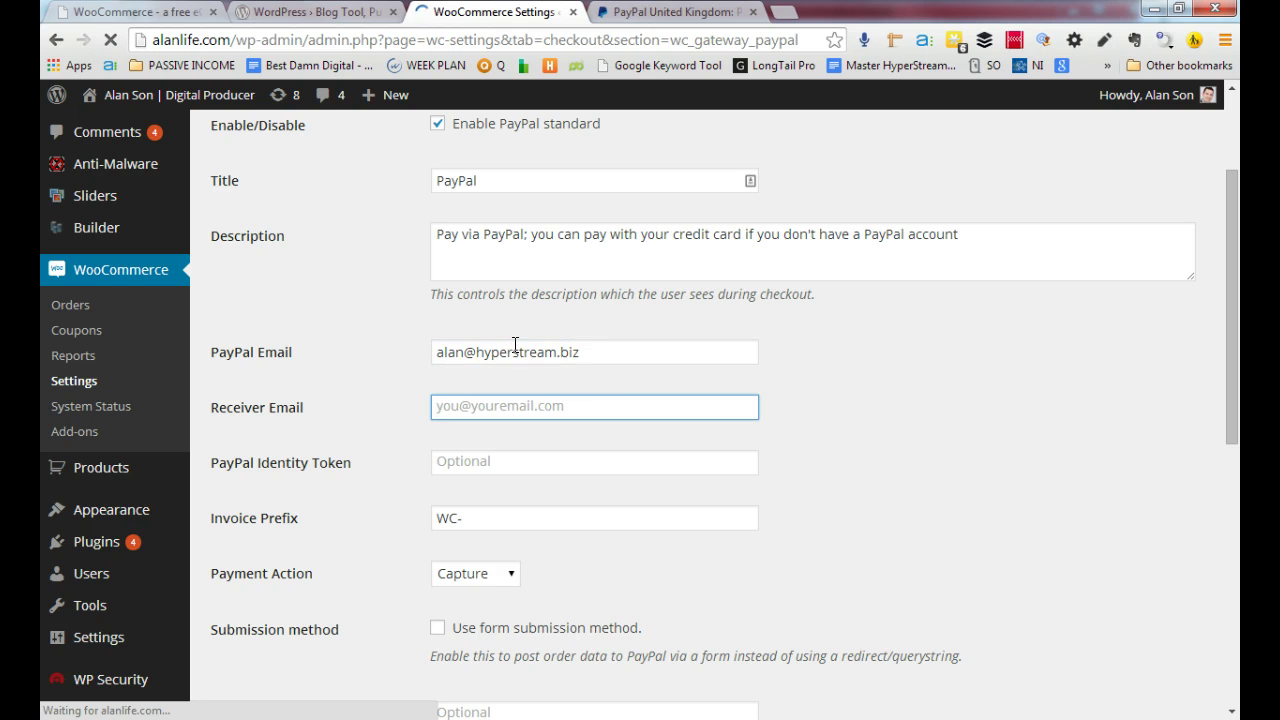
Go through the receiver e-mail, identity token and invoice prefix fields, undoing an accidental paste
{"action": "left_click_drag", "start_coordinate": [590, 352], "coordinate": [507, 349]}
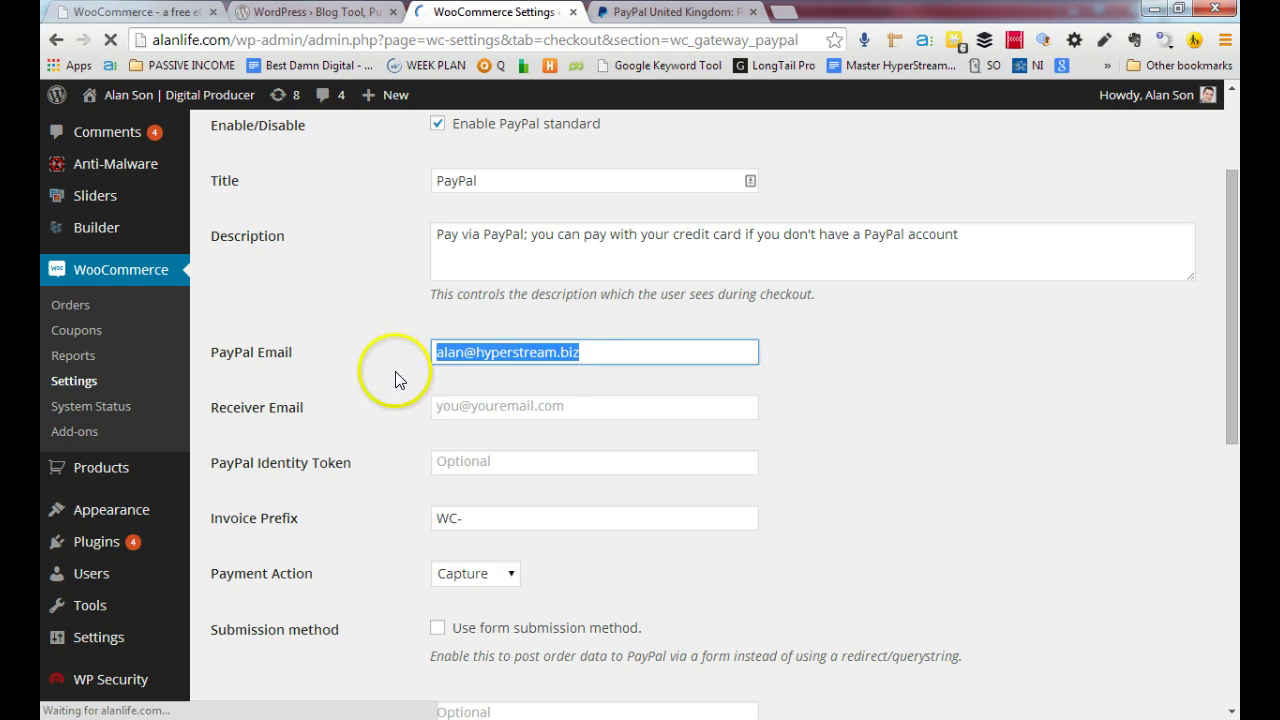
{"action": "left_click", "coordinate": [487, 410]}
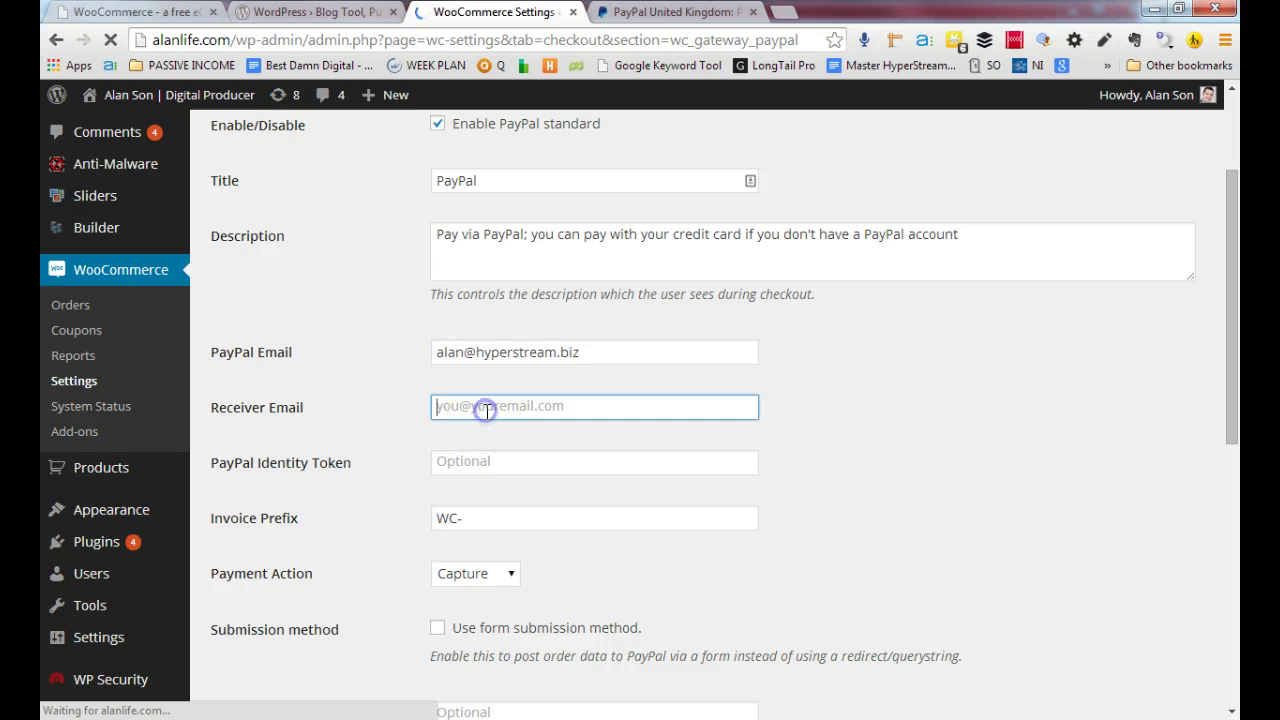
{"action": "left_click", "coordinate": [487, 462]}
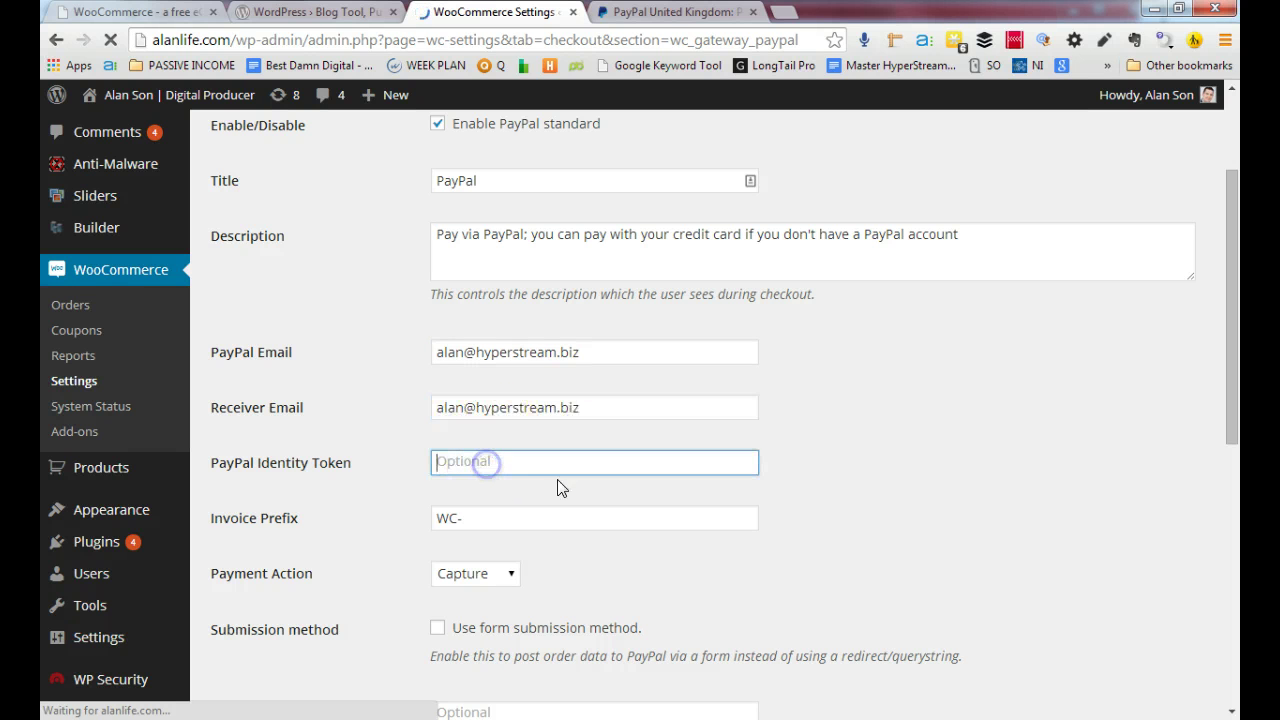
{"action": "scroll", "coordinate": [491, 517], "scroll_direction": "down", "scroll_amount": 1}
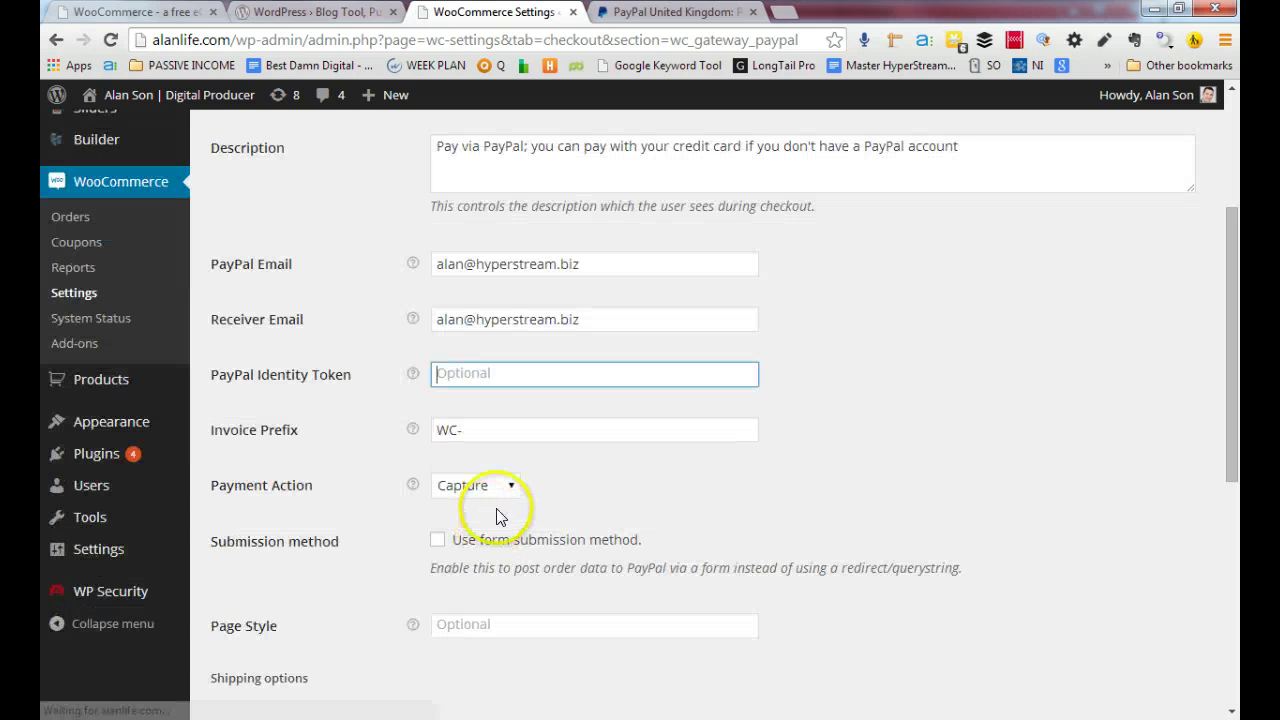
{"action": "left_click", "coordinate": [491, 432]}
{"action": "scroll", "coordinate": [566, 506], "scroll_direction": "up", "scroll_amount": 3}
{"action": "scroll", "coordinate": [566, 504], "scroll_direction": "down", "scroll_amount": 2}
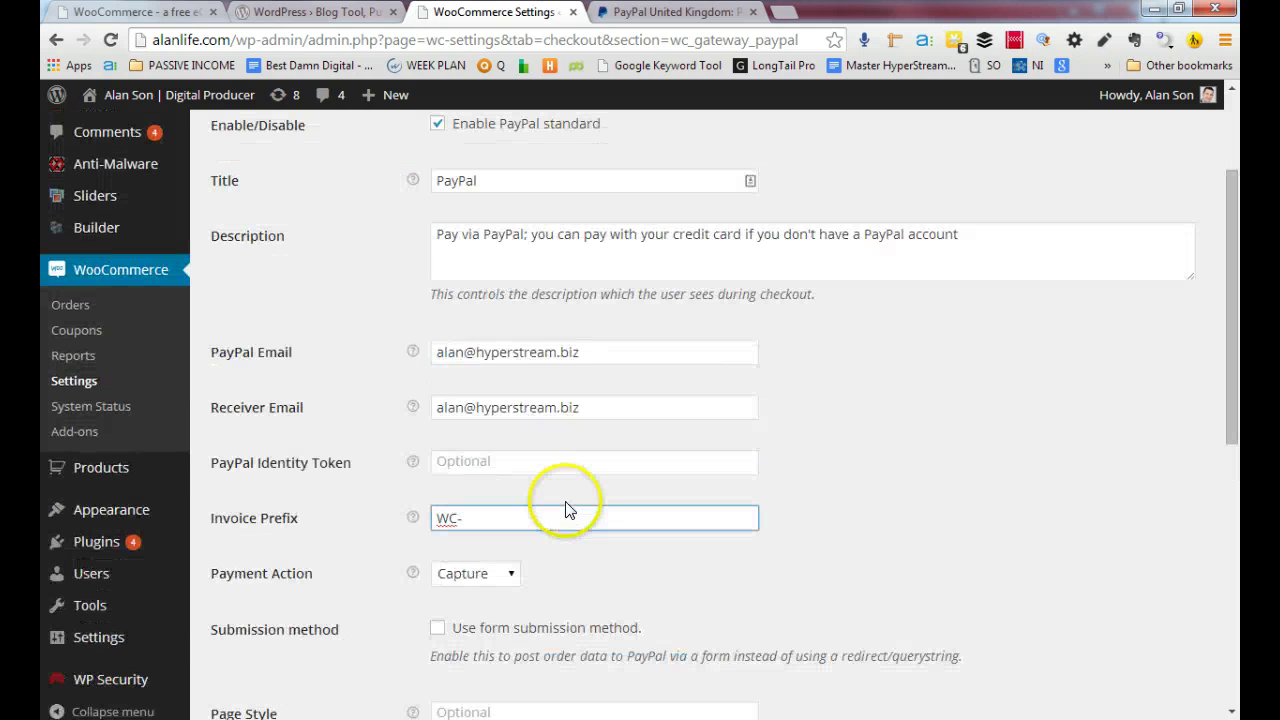
{"action": "left_click", "coordinate": [466, 352]}
{"action": "key", "text": "ctrl+v"}
{"action": "left_click", "coordinate": [485, 352]}
{"action": "key", "text": "ctrl+z"}
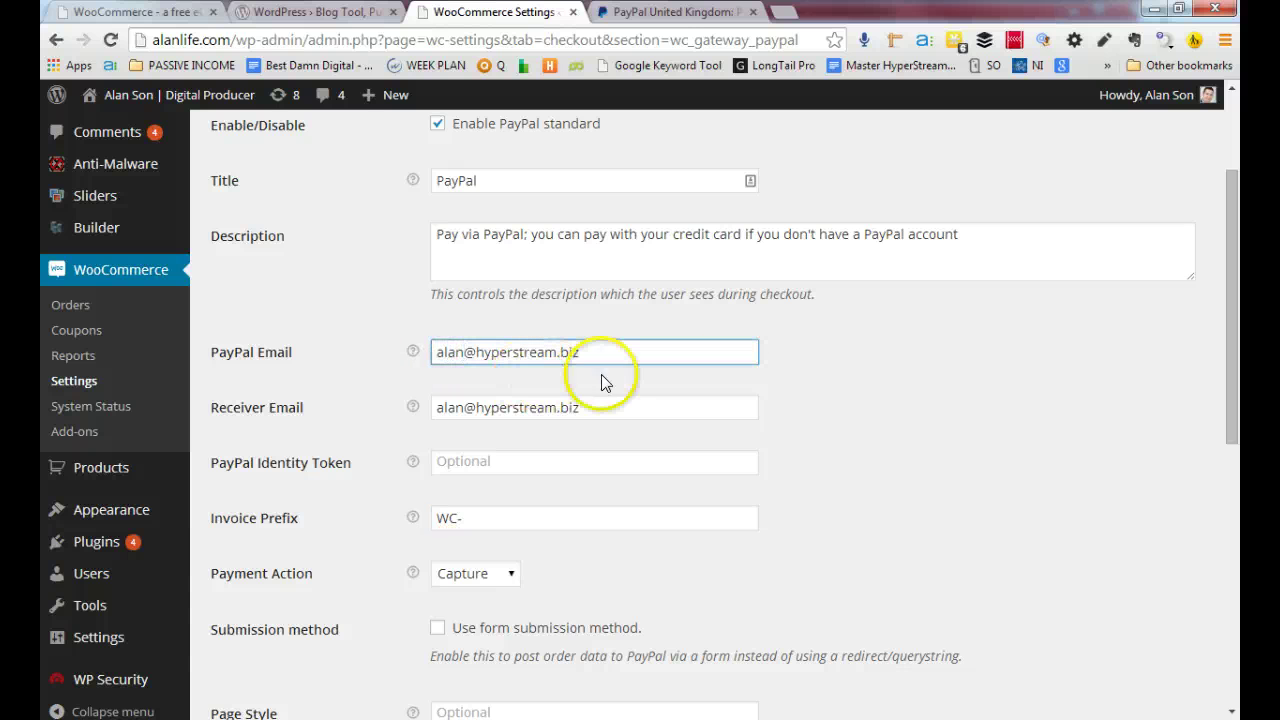
Change the receiver e-mail's domain ending to co.uk
{"action": "left_click", "coordinate": [570, 405]}
{"action": "mouse_move", "coordinate": [413, 409]}
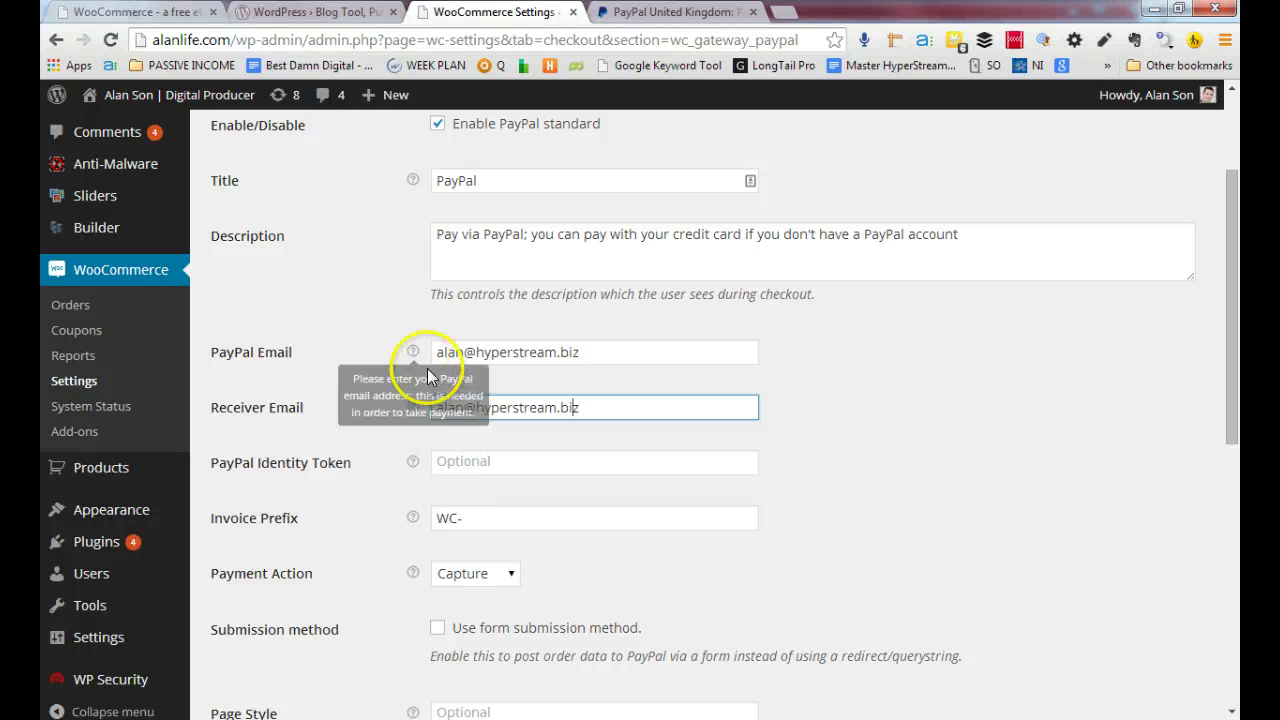
{"action": "left_click", "coordinate": [597, 404]}
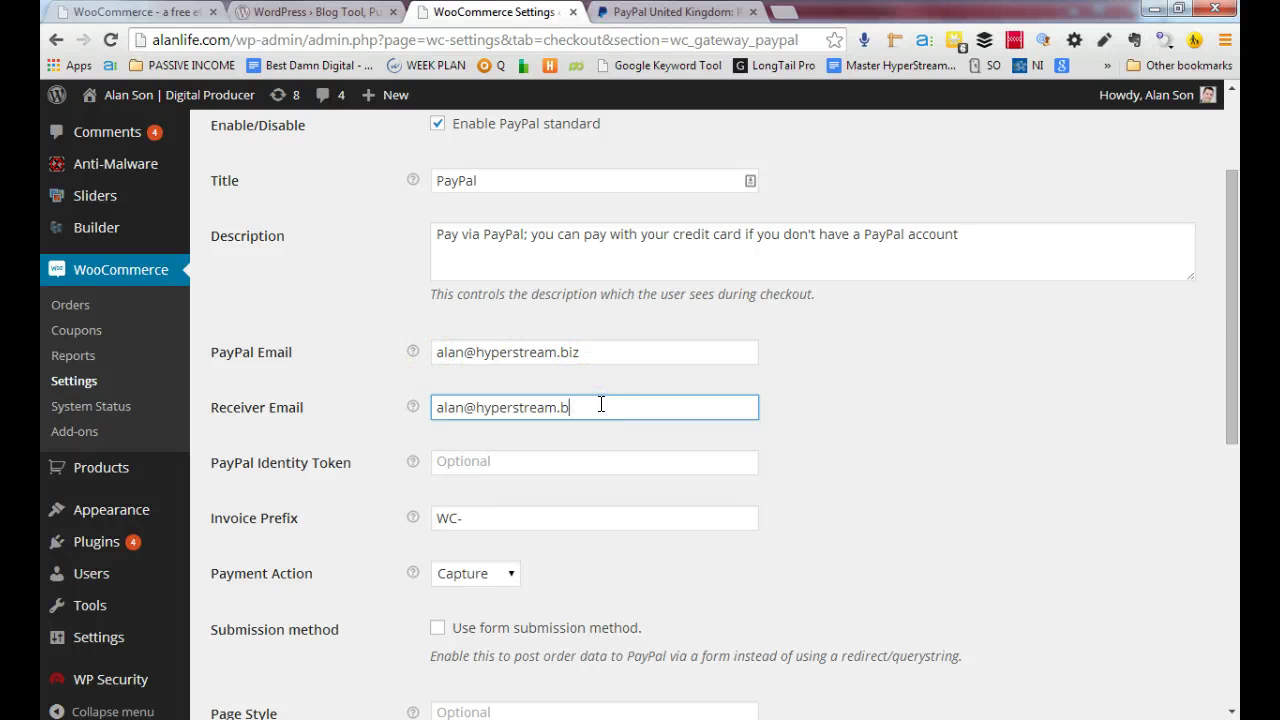
{"action": "key", "text": "BackSpace"}
{"action": "type", "text": "co.uk"}
Check both e-mail addresses and save the PayPal settings
{"action": "left_click", "coordinate": [604, 345]}
{"action": "left_click", "coordinate": [617, 405]}
{"action": "left_click", "coordinate": [614, 352]}
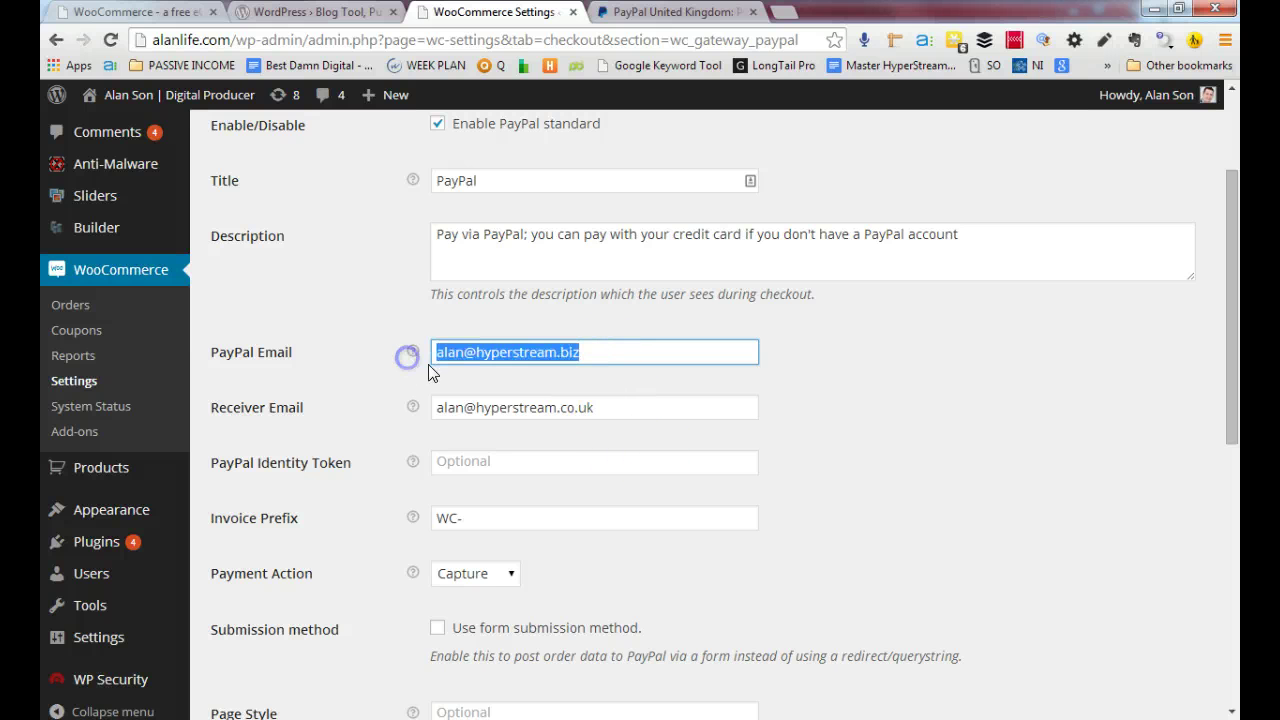
{"action": "left_click", "coordinate": [614, 410]}
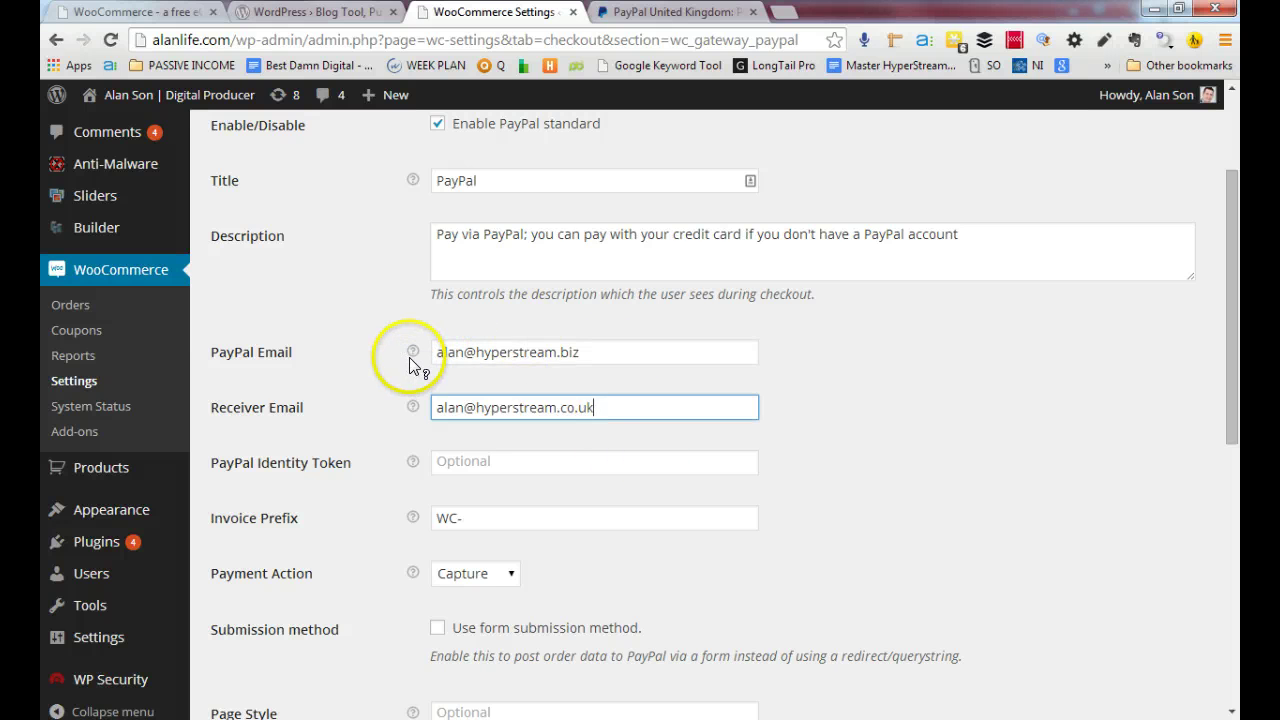
{"action": "mouse_move", "coordinate": [410, 360]}
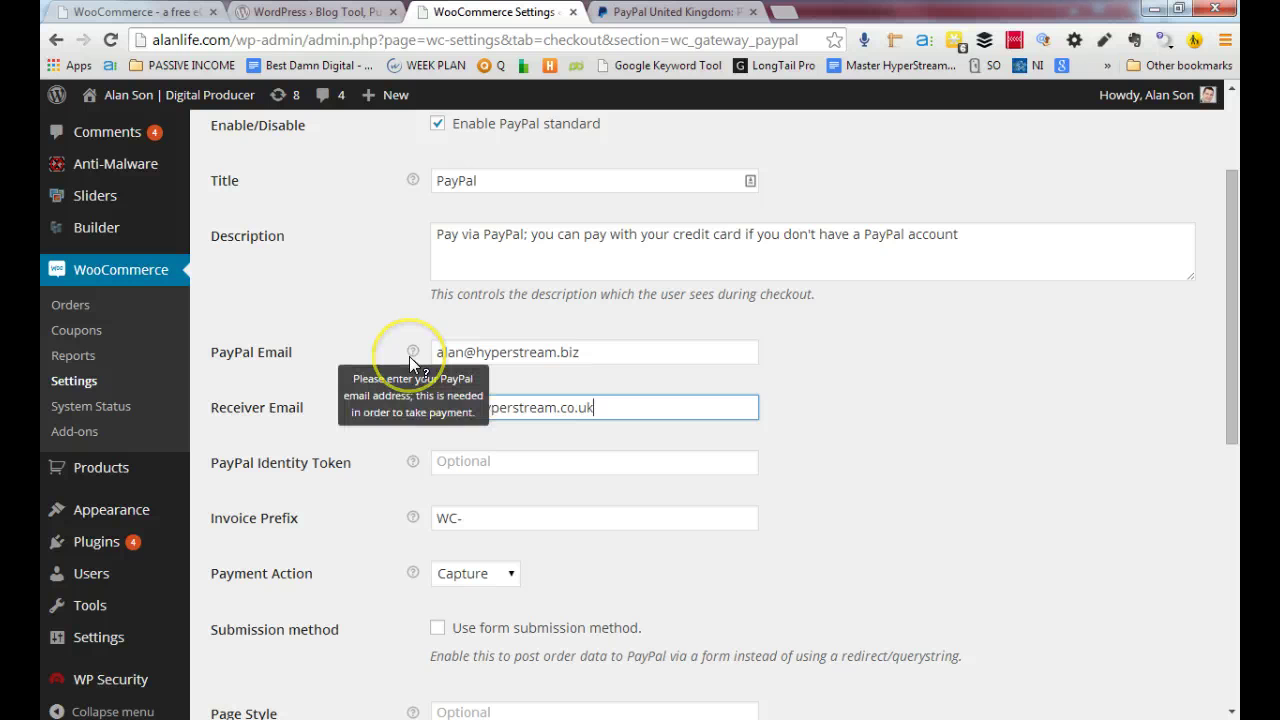
{"action": "left_click", "coordinate": [615, 351]}
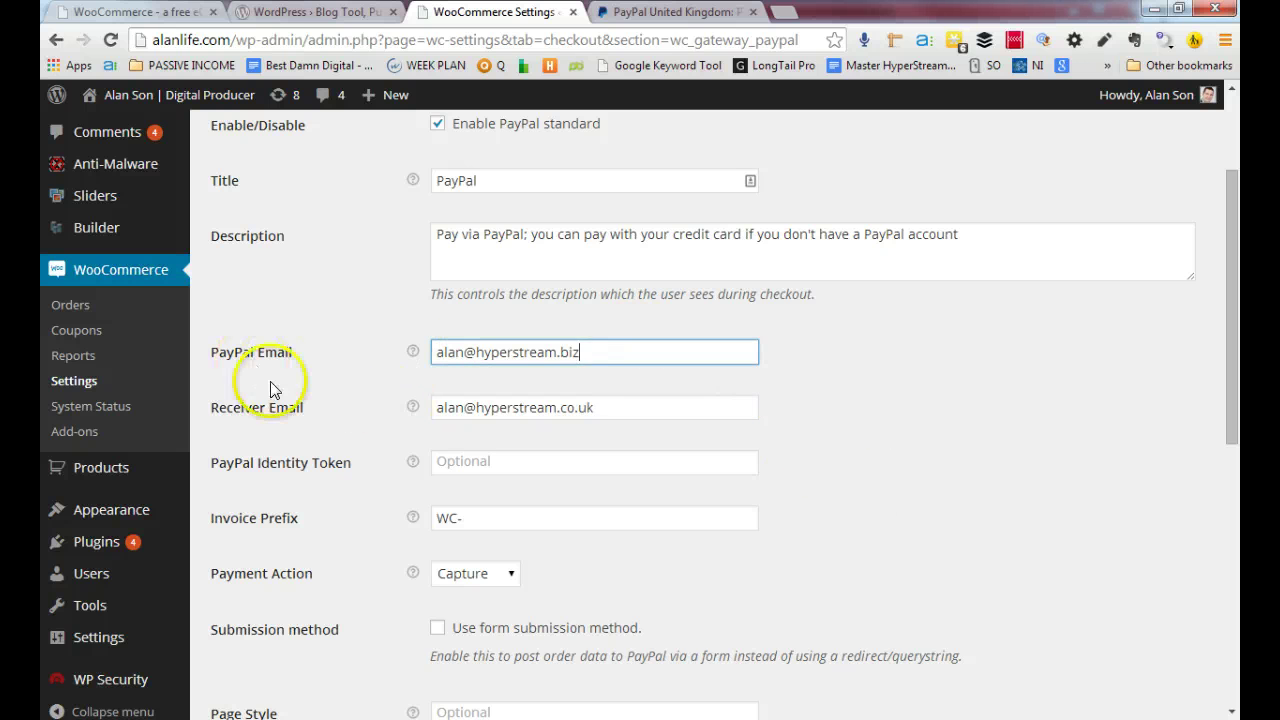
{"action": "scroll", "coordinate": [314, 420], "scroll_direction": "down", "scroll_amount": 6}
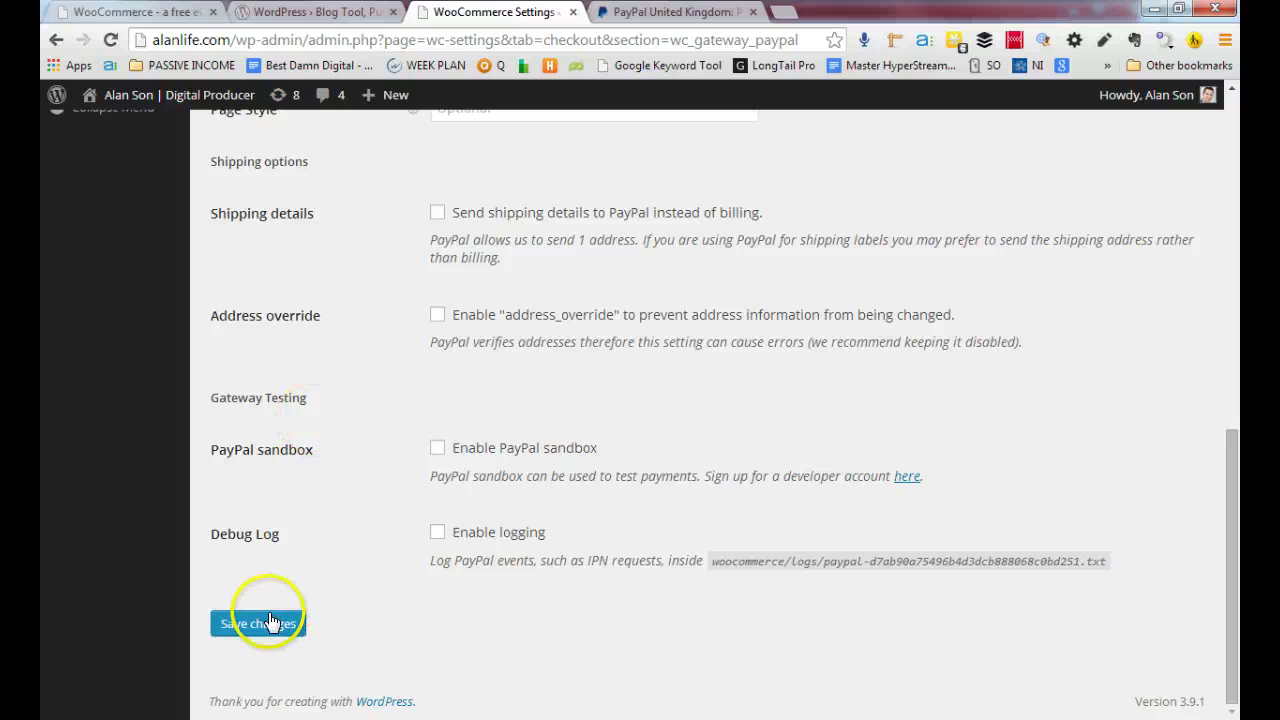
{"action": "left_click", "coordinate": [270, 622]}
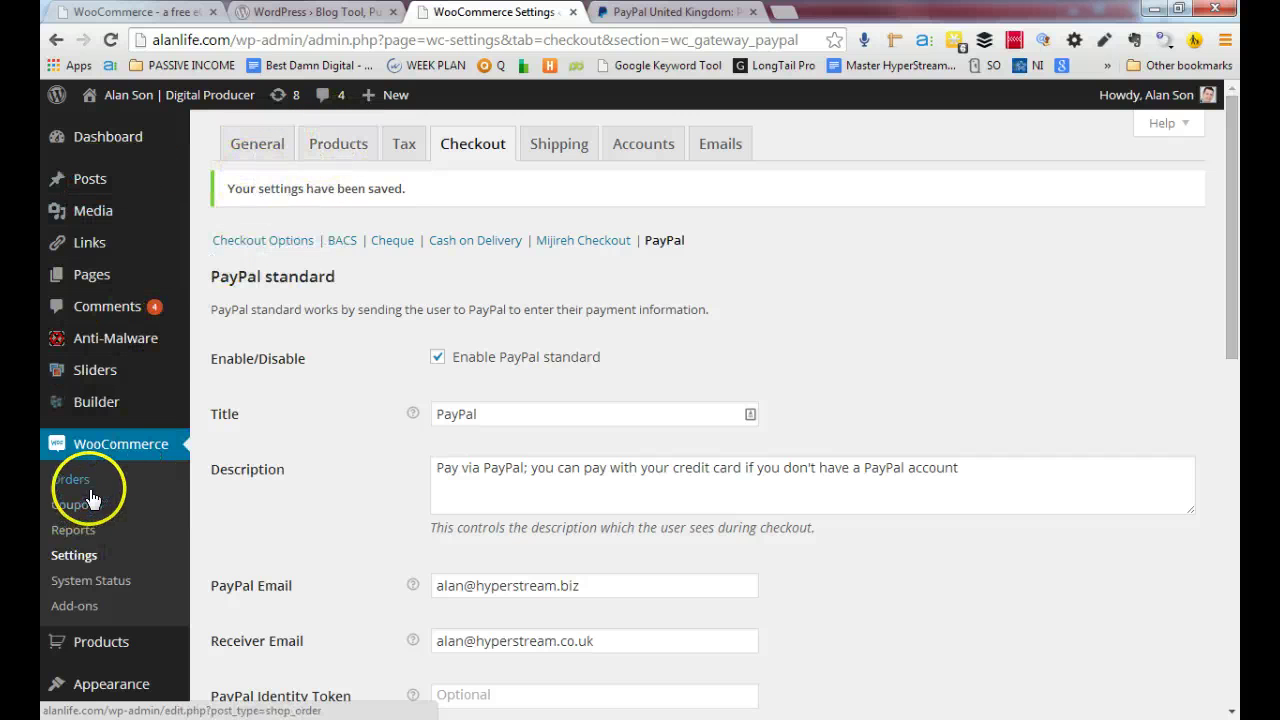
Add a new product titled 'Test Product' with placeholder description text, saved as a draft
{"action": "scroll", "coordinate": [137, 532], "scroll_direction": "down", "scroll_amount": 3}
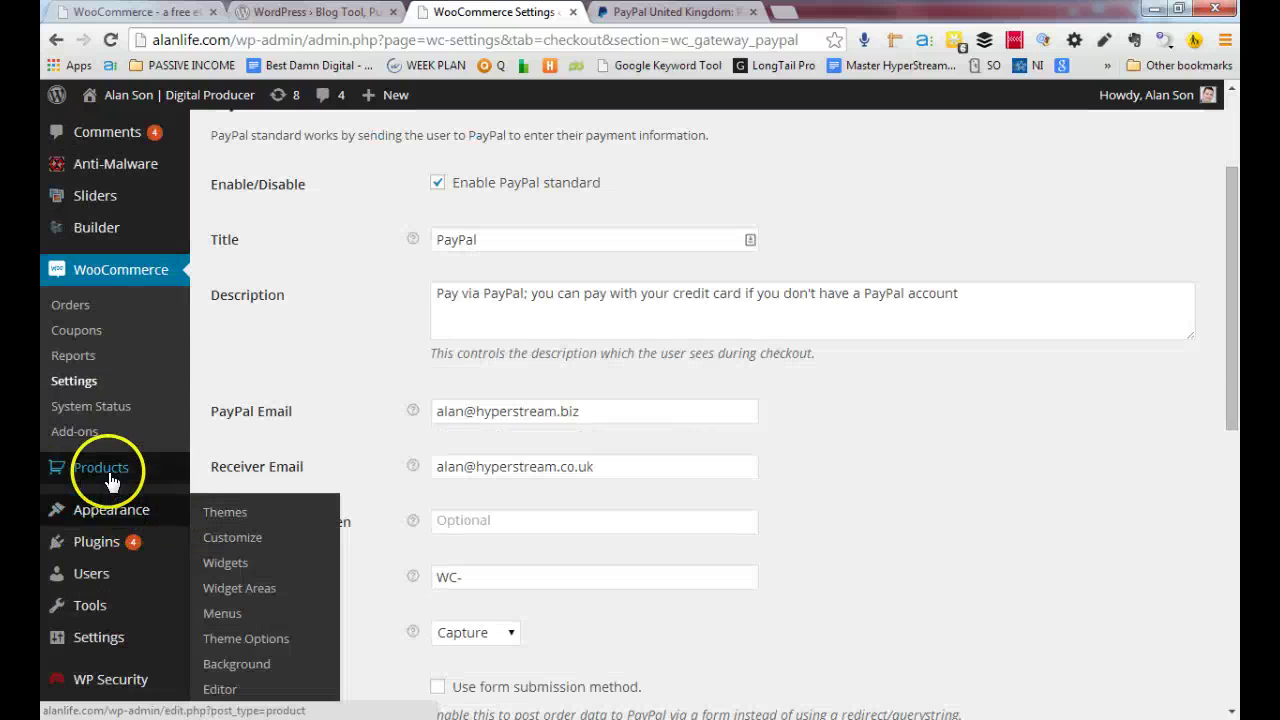
{"action": "mouse_move", "coordinate": [108, 480]}
{"action": "left_click", "coordinate": [240, 468]}
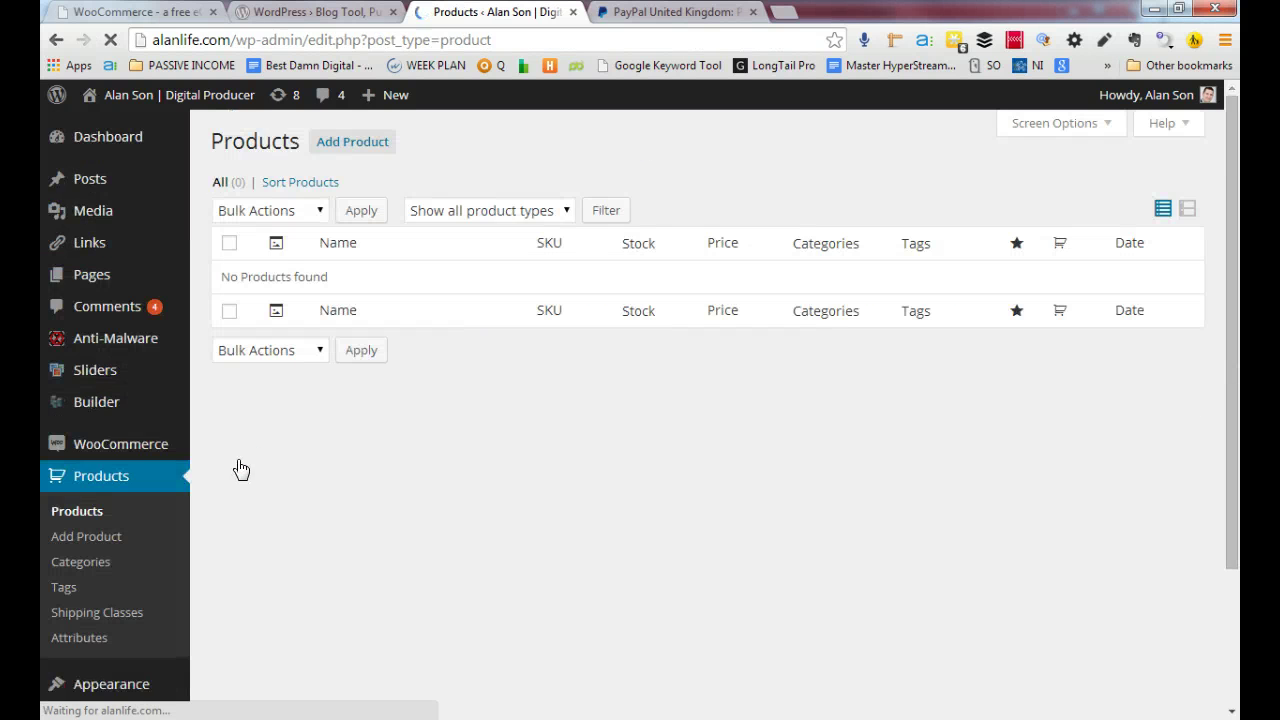
{"action": "left_click", "coordinate": [88, 540]}
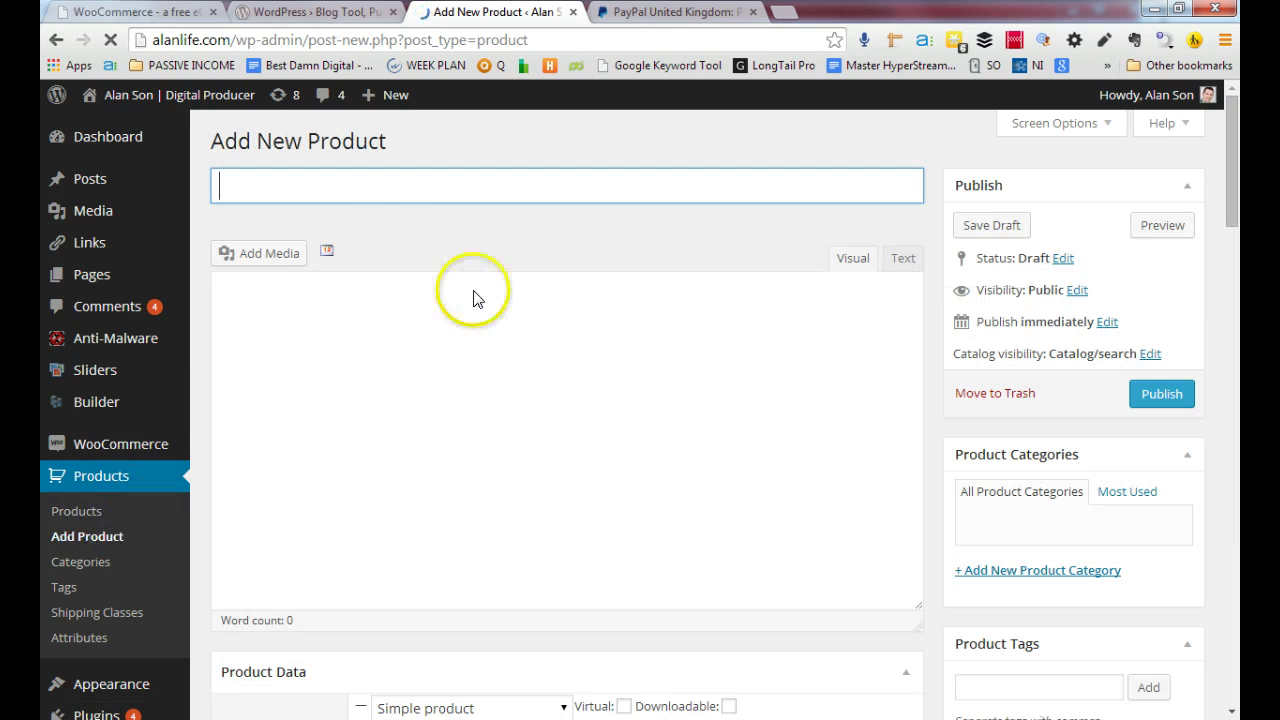
{"action": "left_click", "coordinate": [417, 197]}
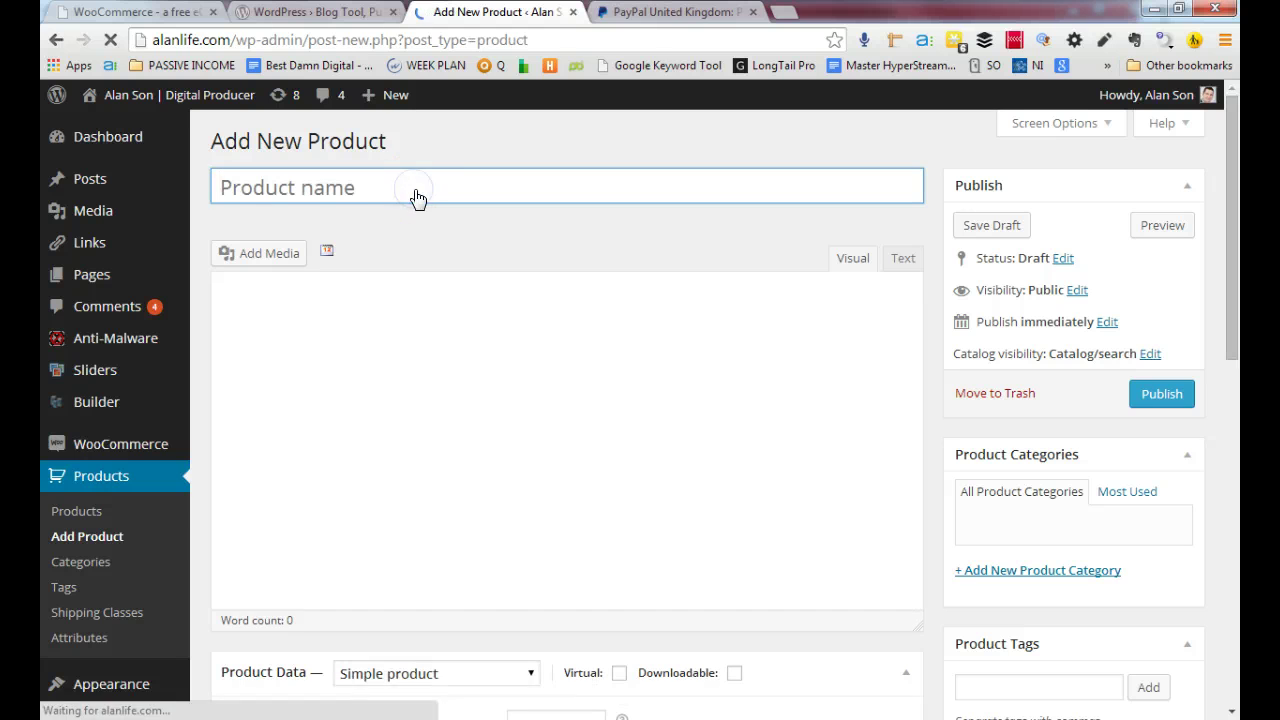
{"action": "left_click", "coordinate": [416, 189]}
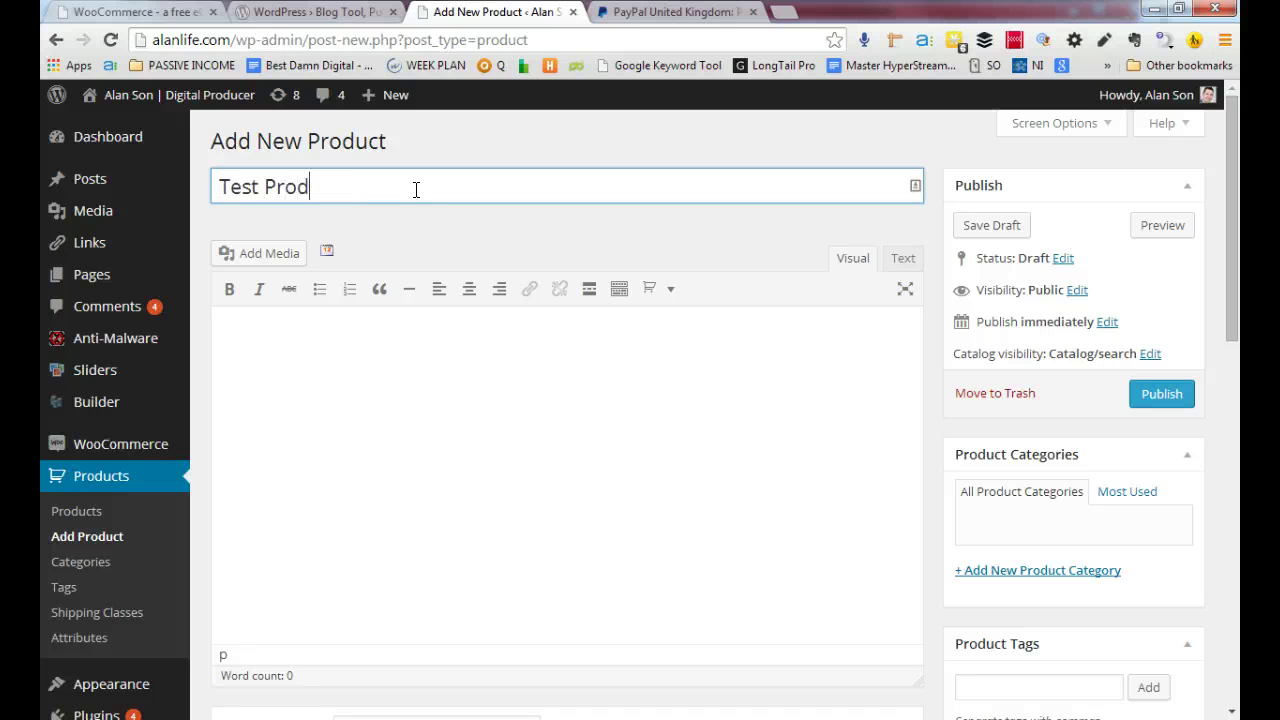
{"action": "left_click", "coordinate": [496, 434]}
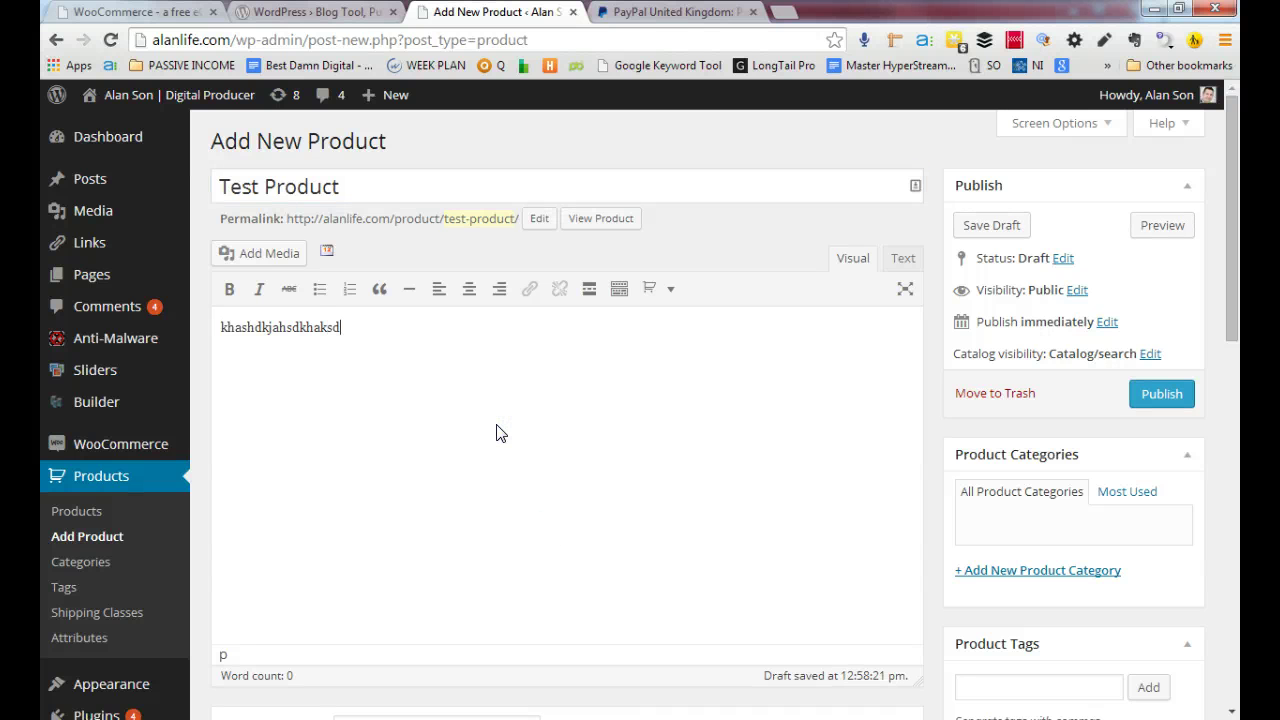
Upload Rueda-Google-Apps.png from the computer through the product image picker
{"action": "left_click", "coordinate": [267, 262]}
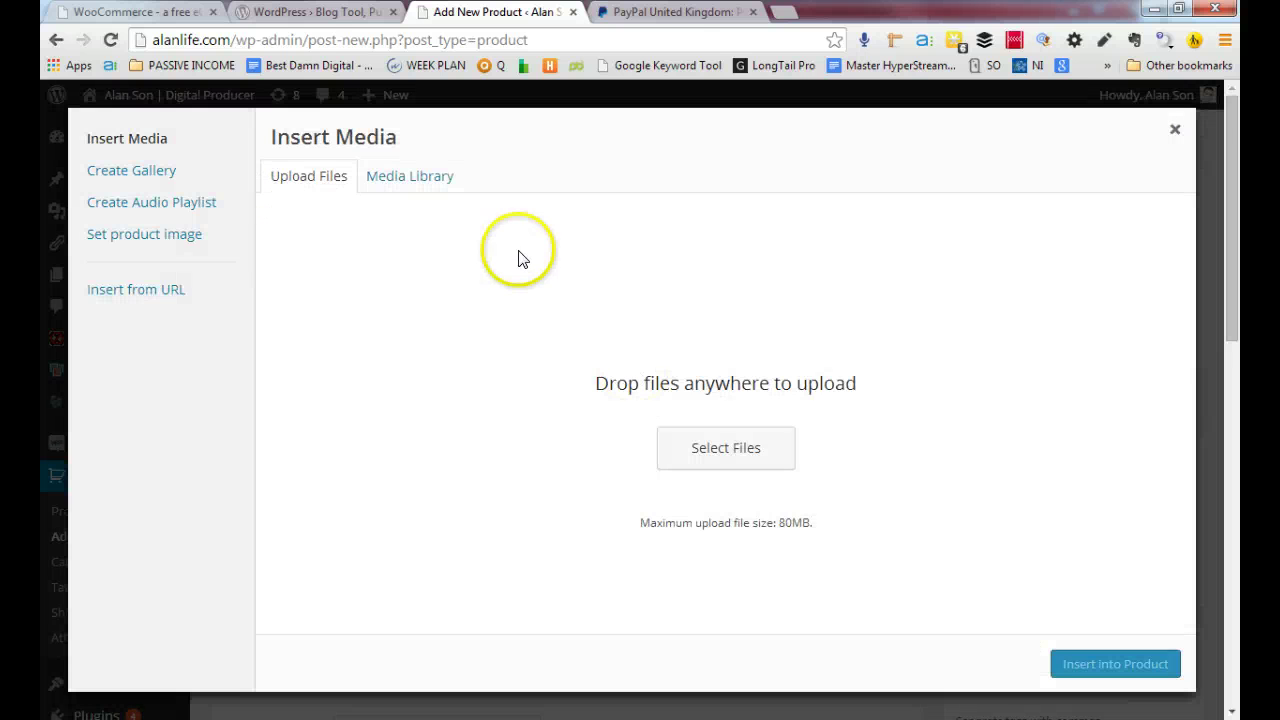
{"action": "left_click", "coordinate": [1175, 130]}
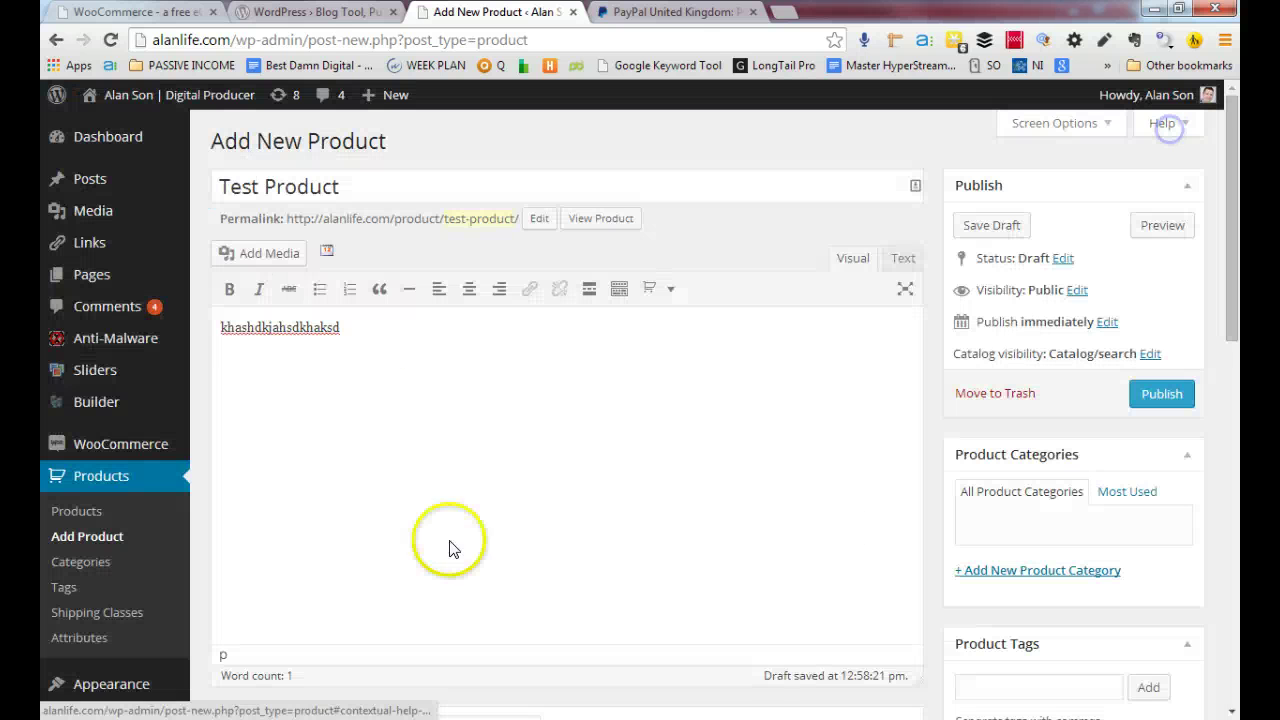
{"action": "scroll", "coordinate": [1151, 514], "scroll_direction": "down", "scroll_amount": 5}
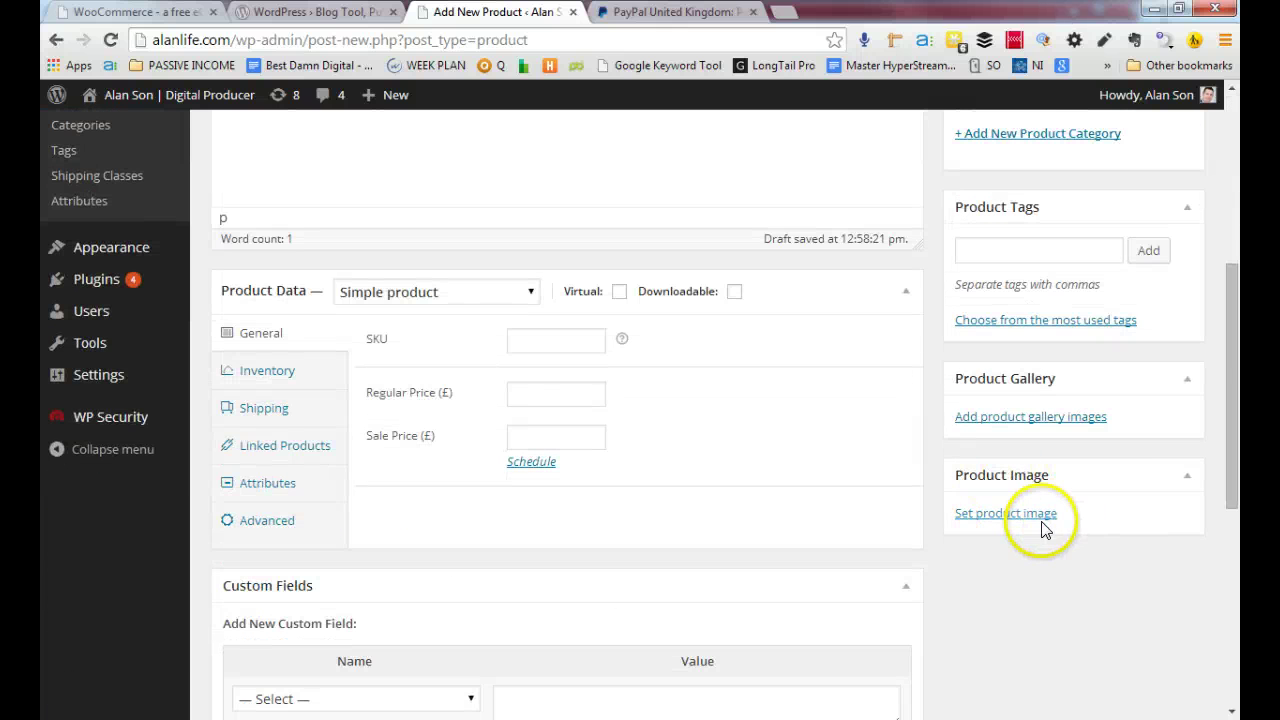
{"action": "left_click", "coordinate": [1008, 516]}
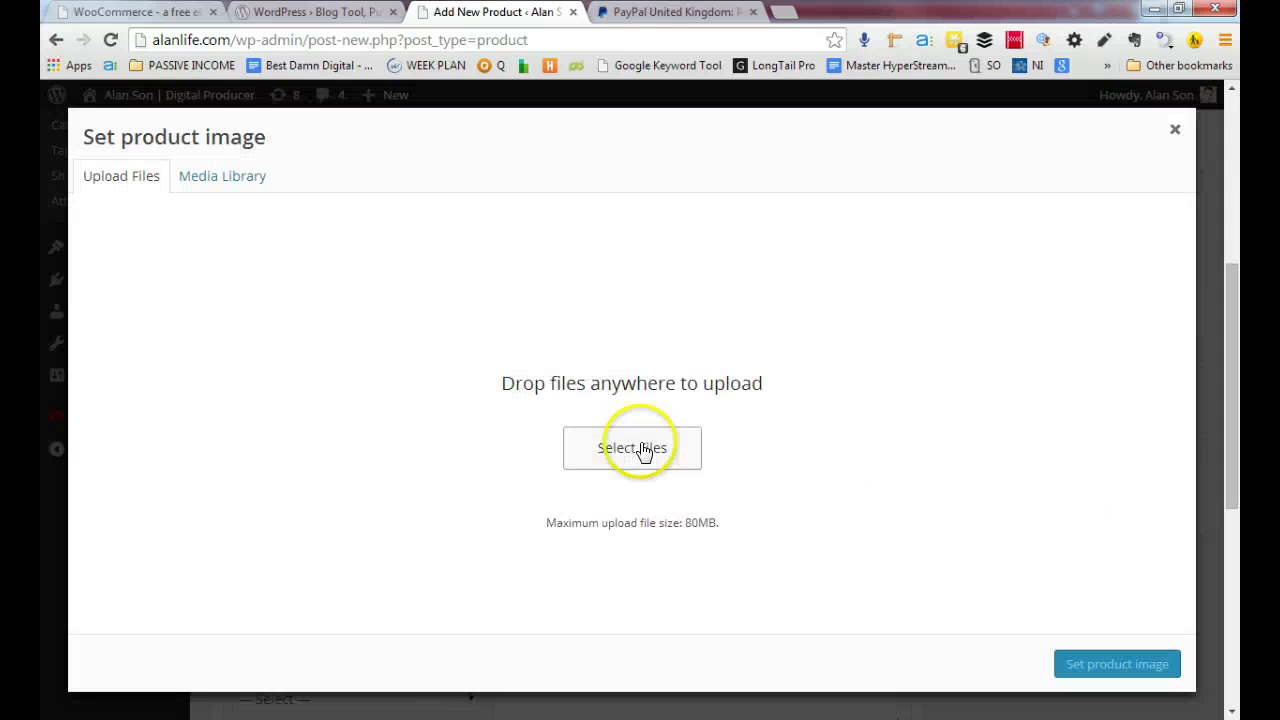
{"action": "left_click", "coordinate": [620, 440]}
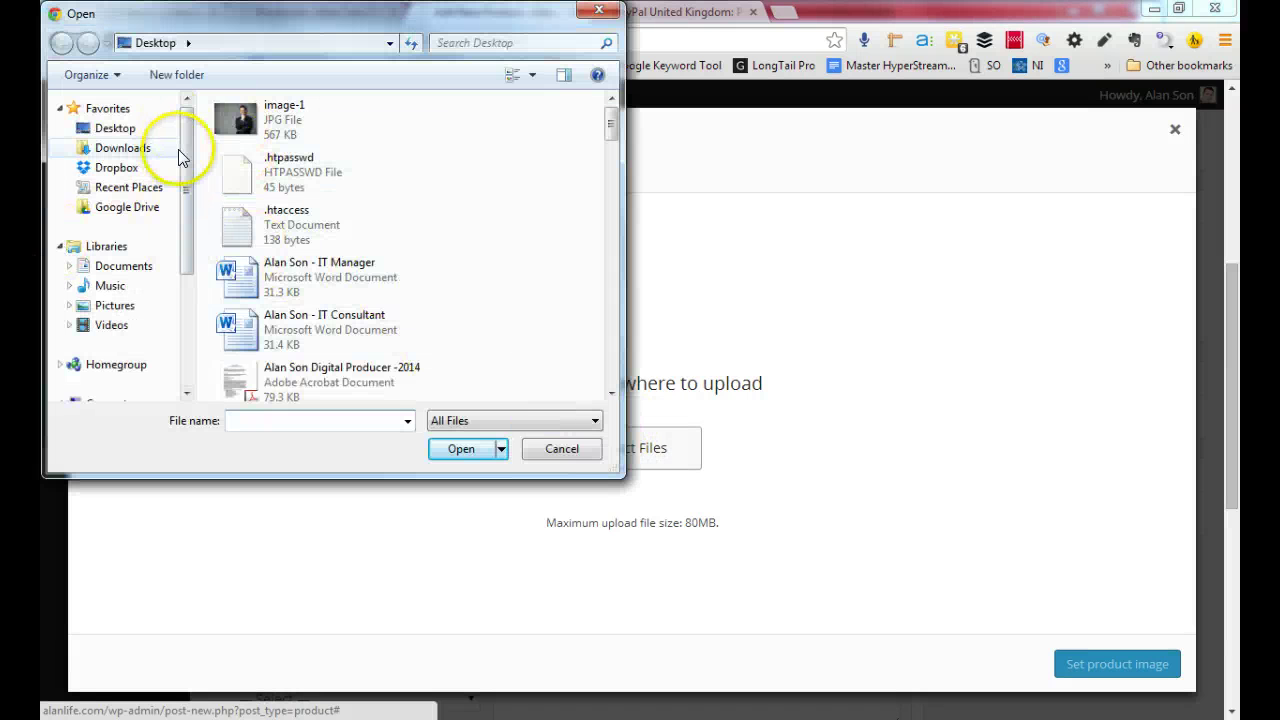
{"action": "mouse_move", "coordinate": [185, 146]}
{"action": "left_mouse_down"}
{"action": "mouse_move", "coordinate": [188, 225]}
{"action": "mouse_move", "coordinate": [190, 138]}
{"action": "left_mouse_up"}
{"action": "left_click_drag", "start_coordinate": [608, 120], "coordinate": [615, 200]}
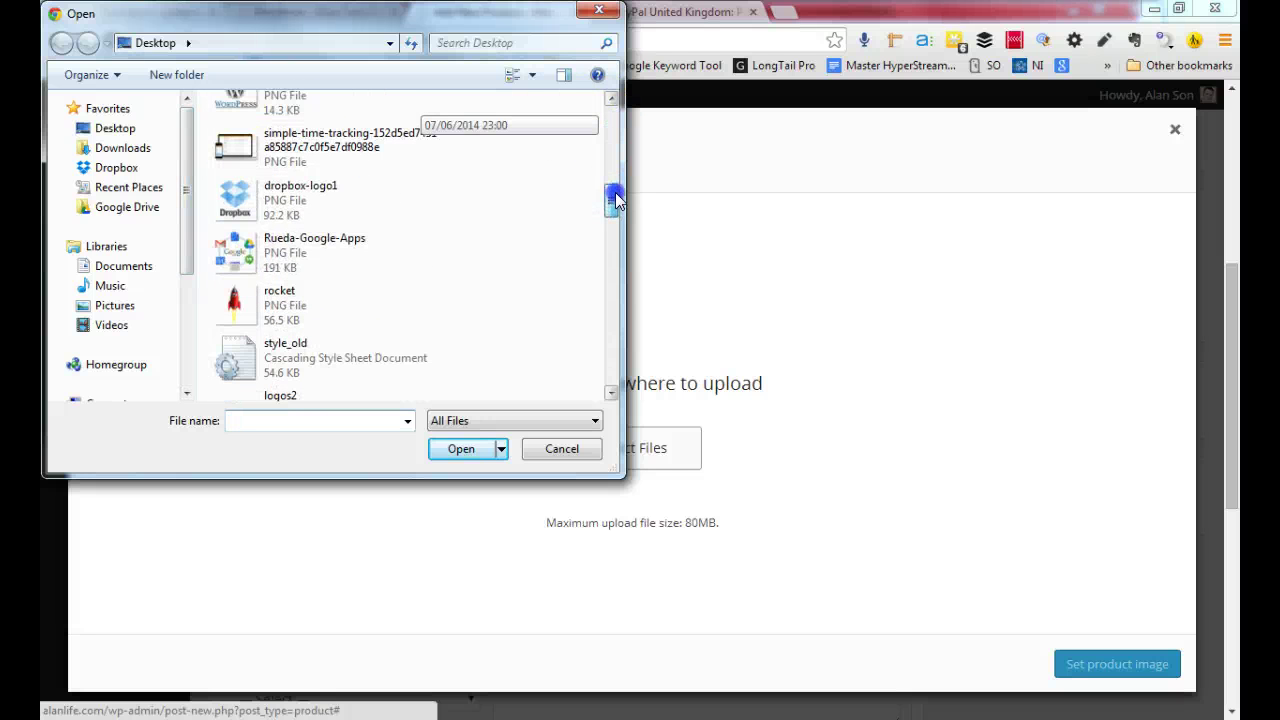
{"action": "left_click", "coordinate": [243, 245]}
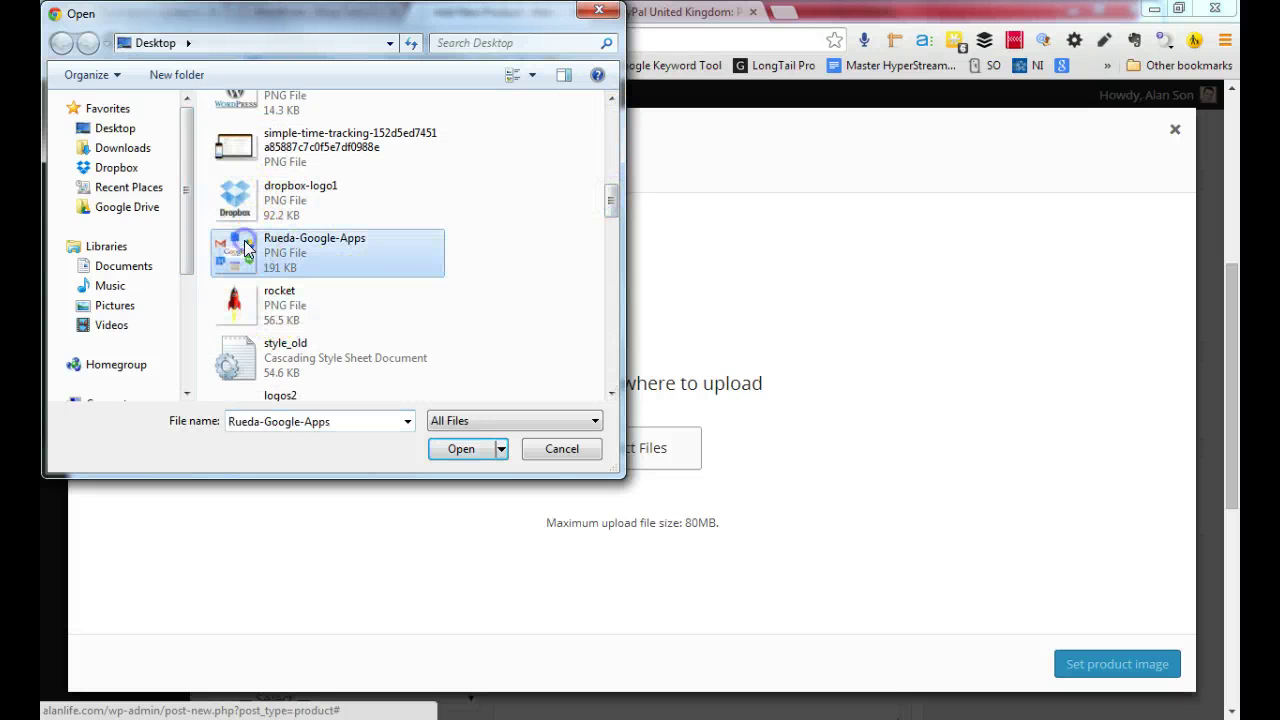
{"action": "left_click", "coordinate": [459, 449]}
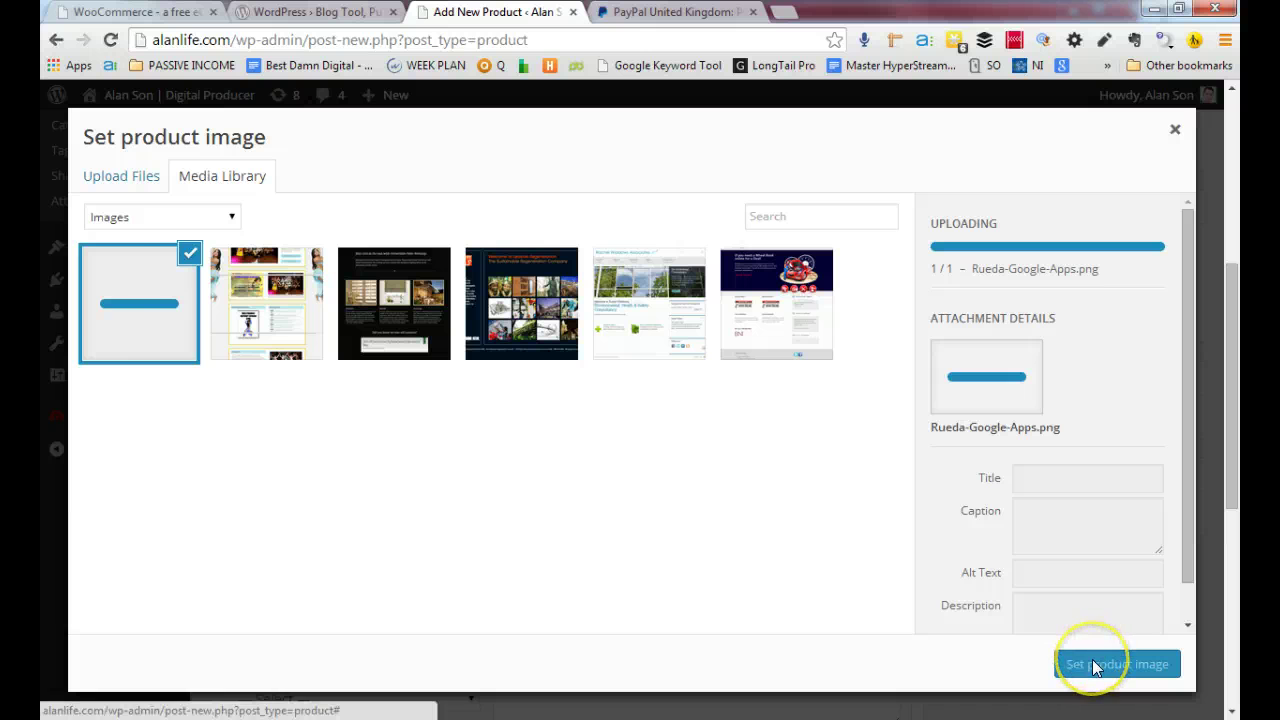
Set the uploaded Rueda-Google-Apps.png as Test Product's product image
{"action": "left_click", "coordinate": [1060, 590]}
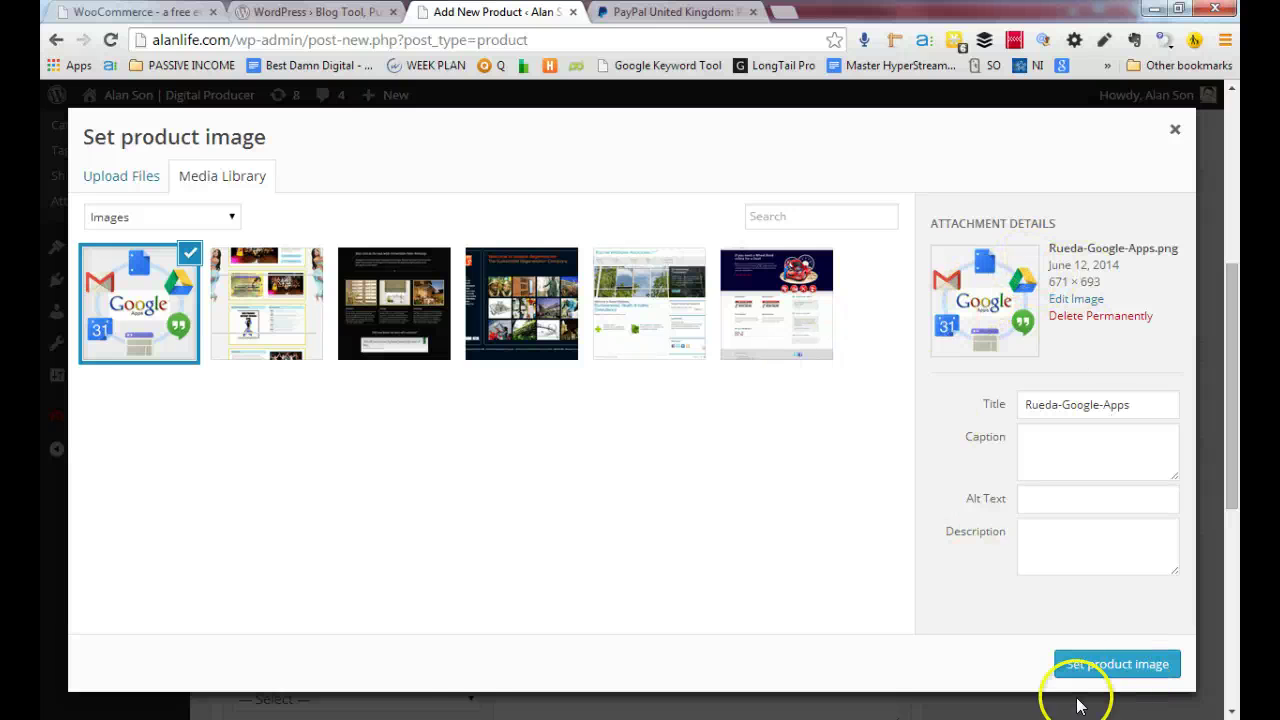
{"action": "left_click", "coordinate": [1117, 666]}
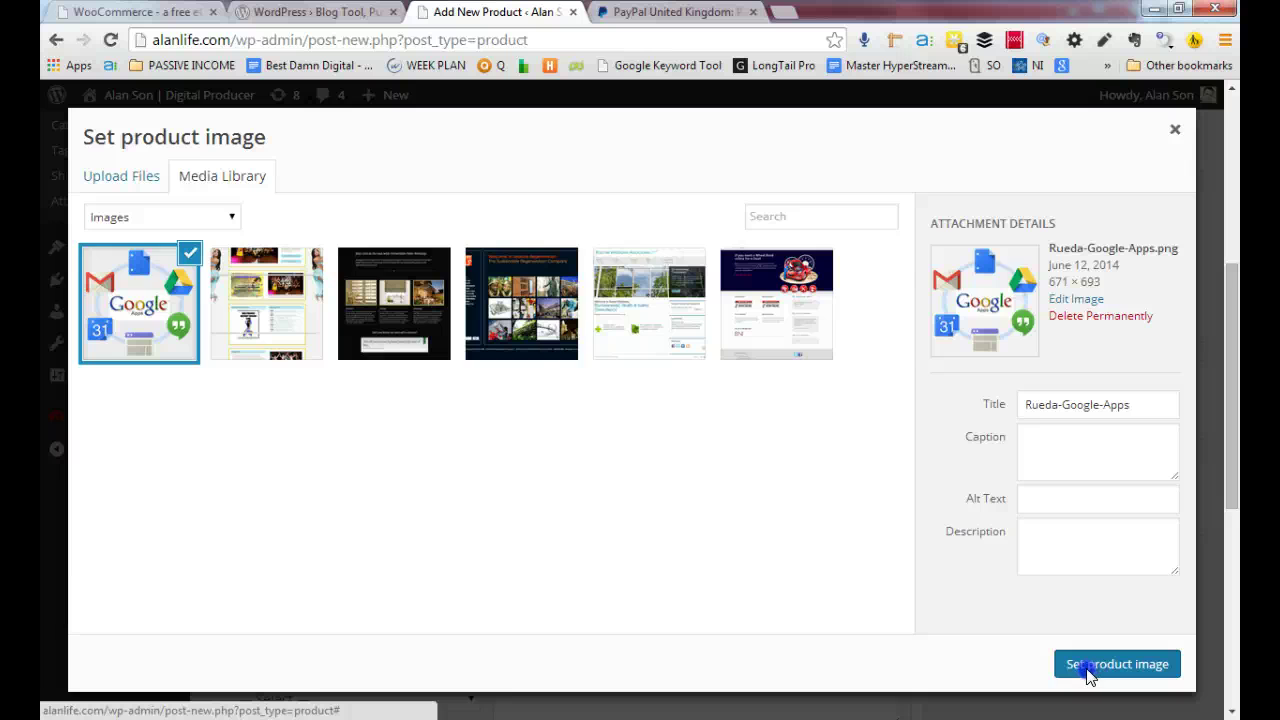
{"action": "left_click", "coordinate": [1090, 676]}
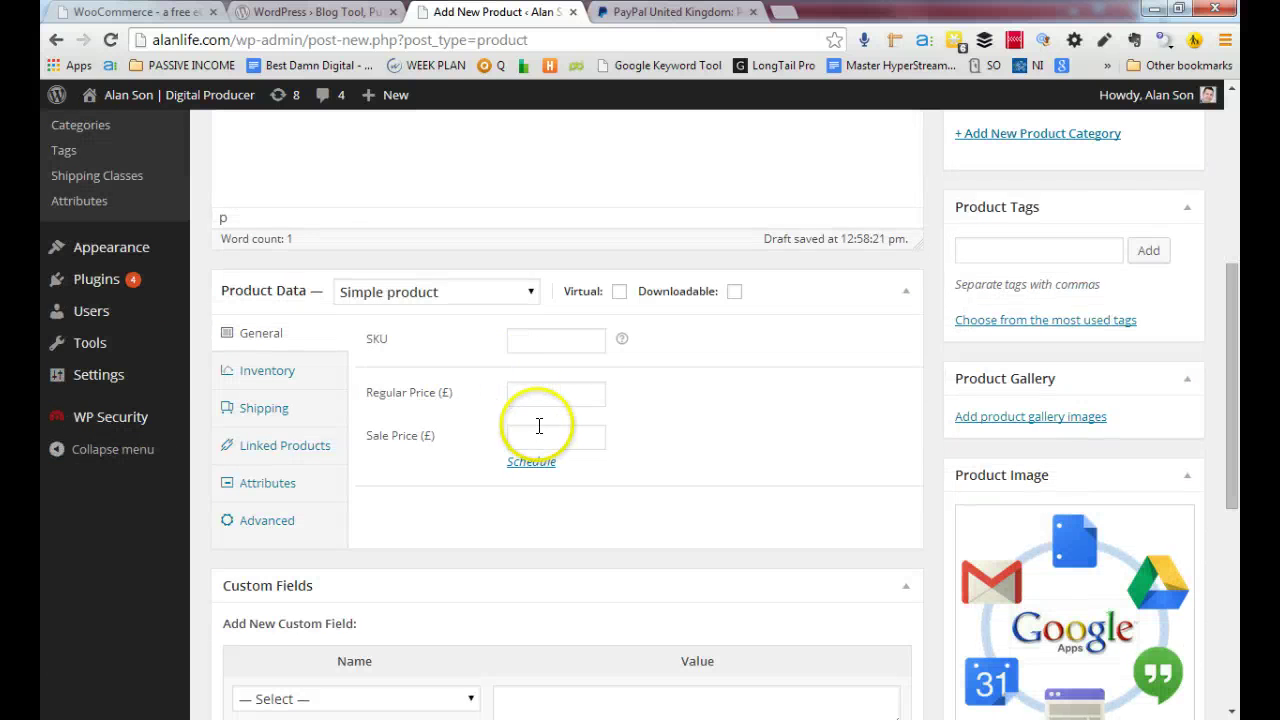
Enter 100 as the regular price and 80 as the sale price in Product Data > General
{"action": "left_click", "coordinate": [551, 392]}
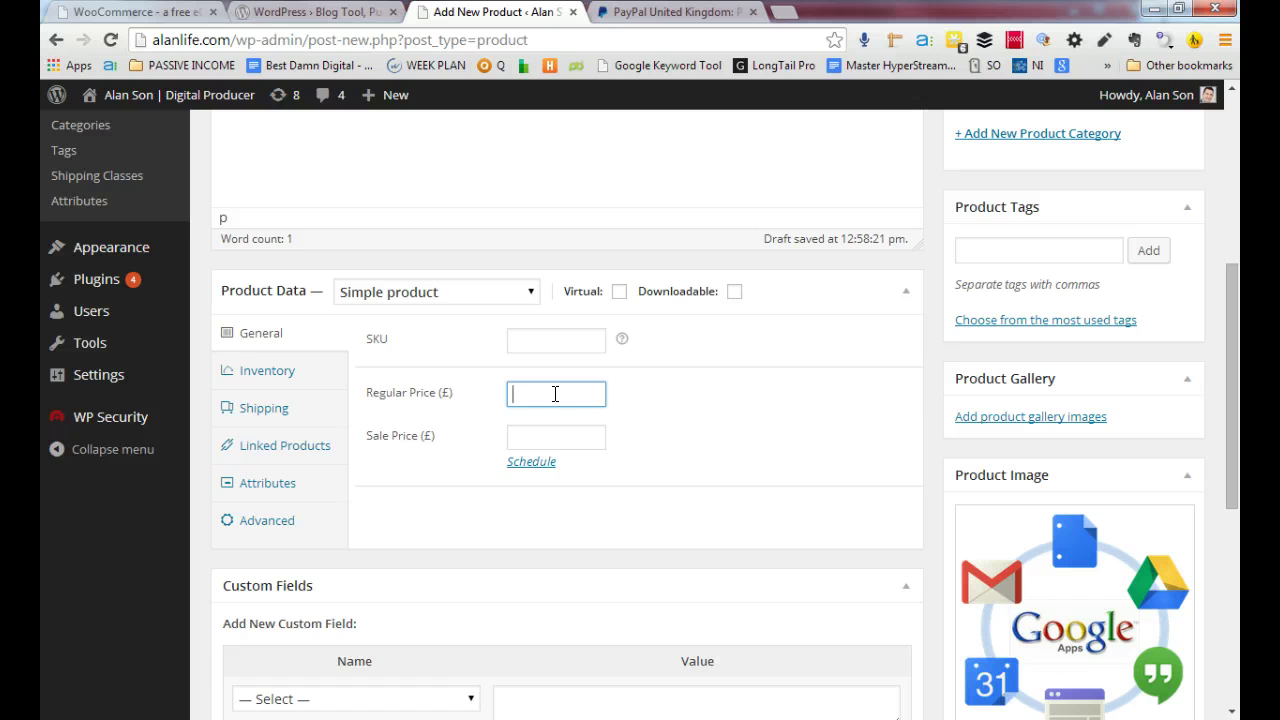
{"action": "left_click", "coordinate": [535, 434]}
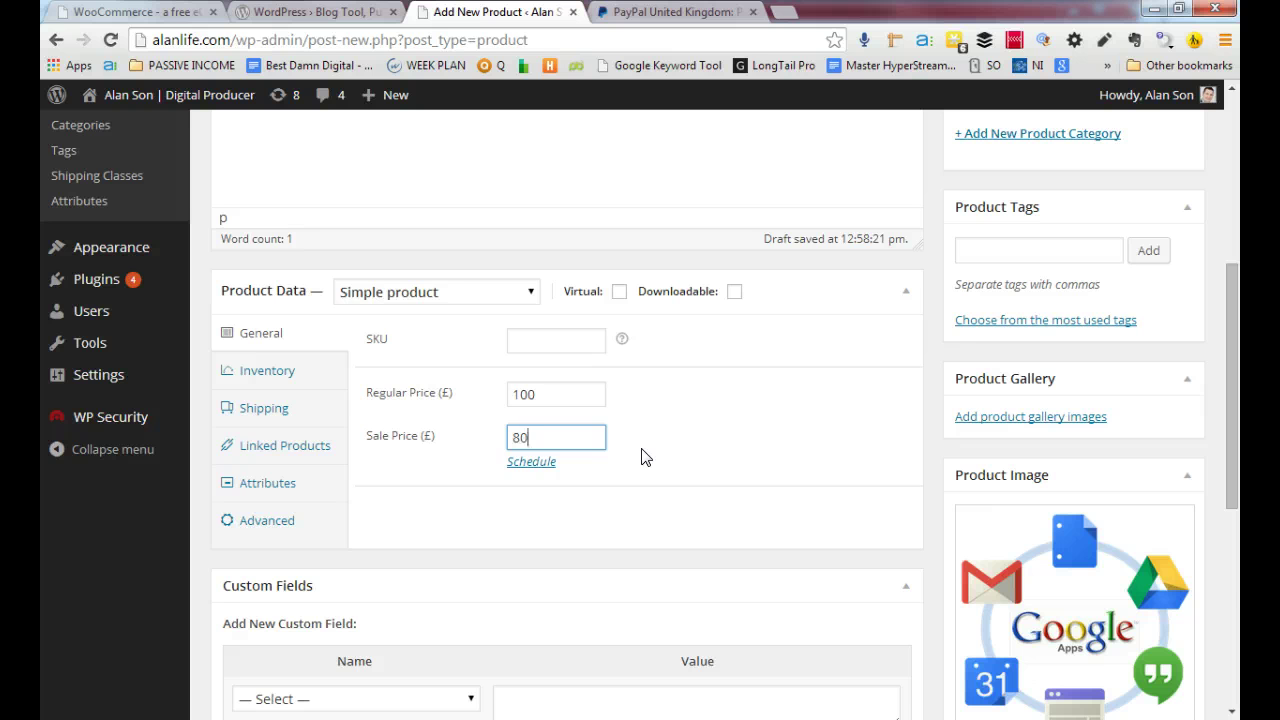
{"action": "left_click", "coordinate": [561, 394]}
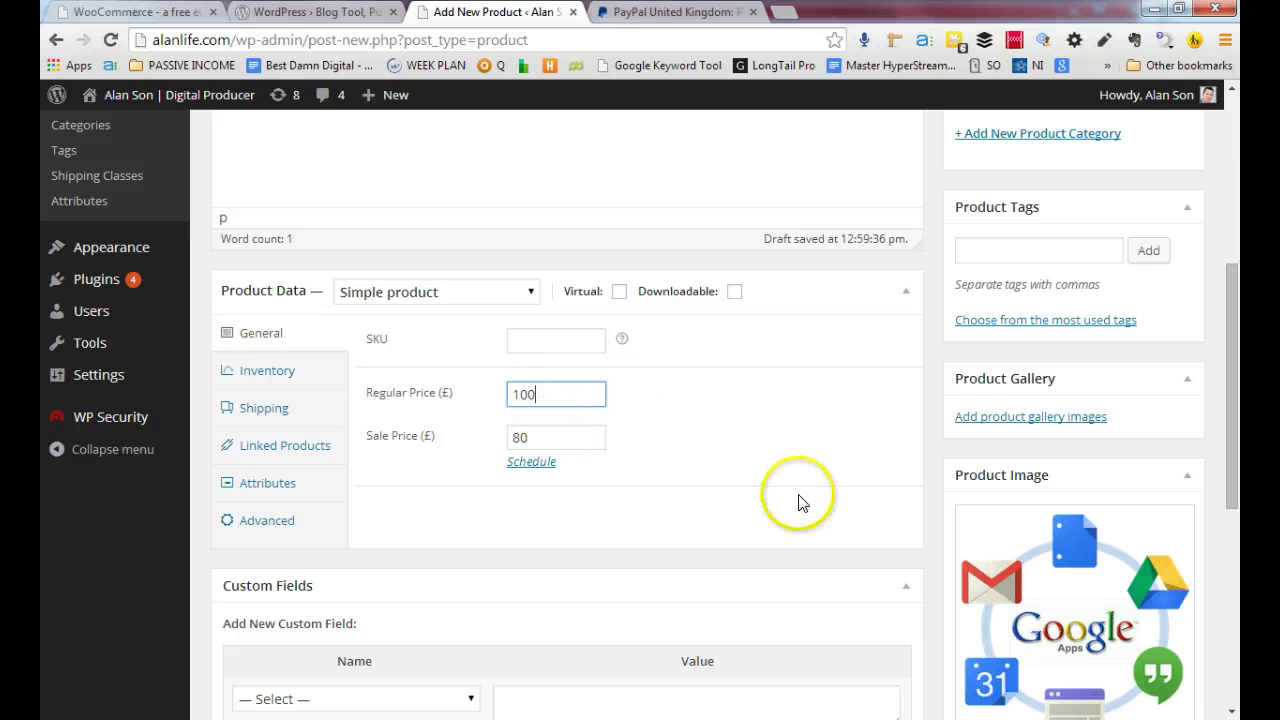
Publish Test Product, check its storefront page marked Sale at £80, then go back to the Dashboard
{"action": "scroll", "coordinate": [800, 500], "scroll_direction": "up", "scroll_amount": 3}
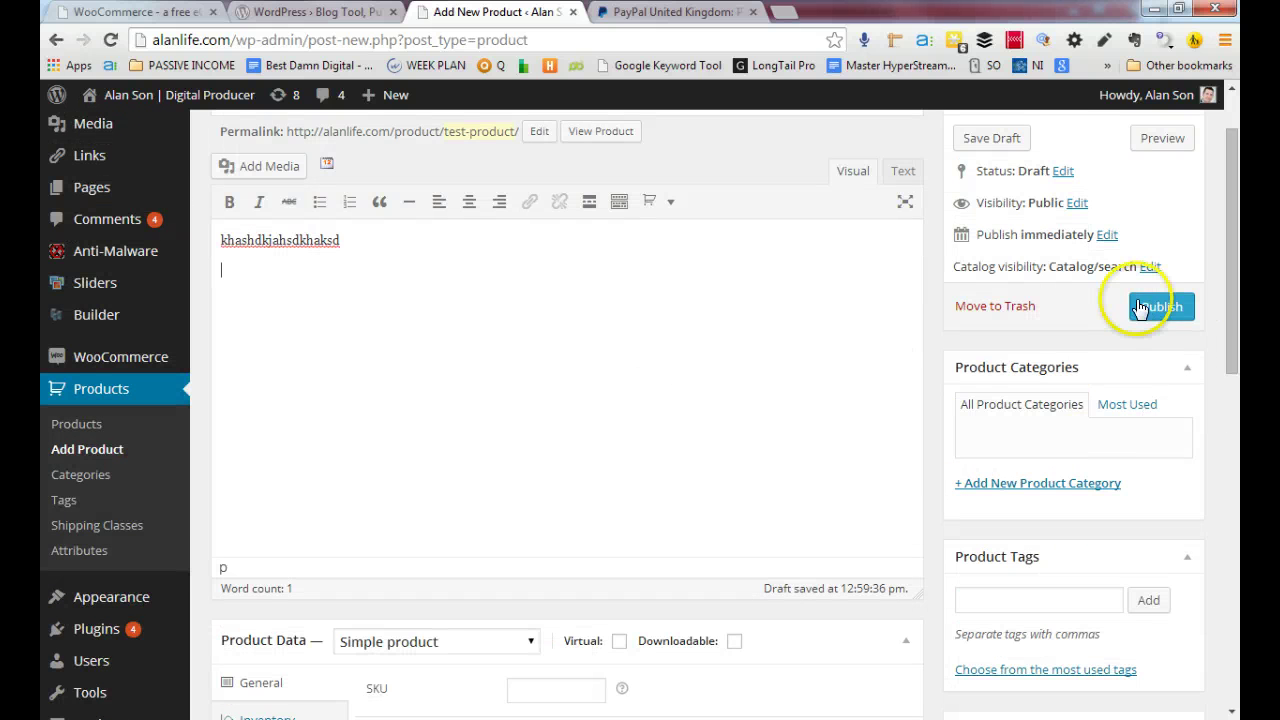
{"action": "left_click", "coordinate": [1176, 308]}
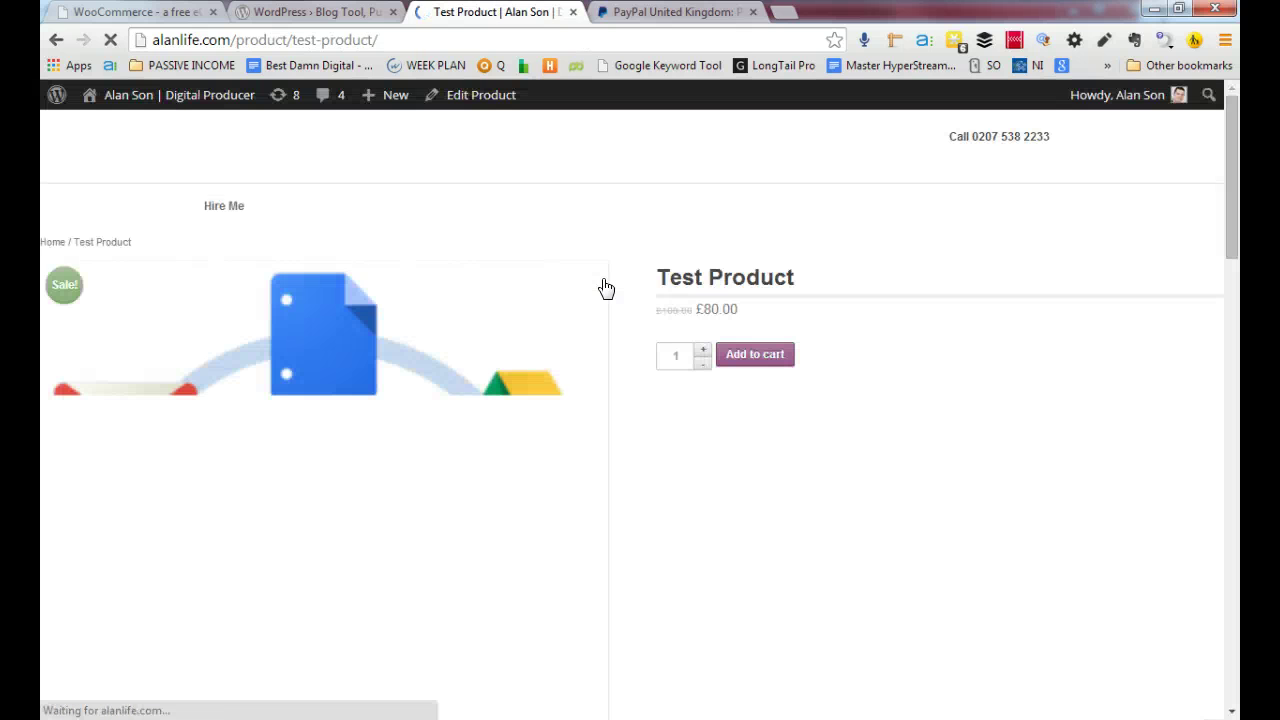
{"action": "left_click", "coordinate": [604, 345]}
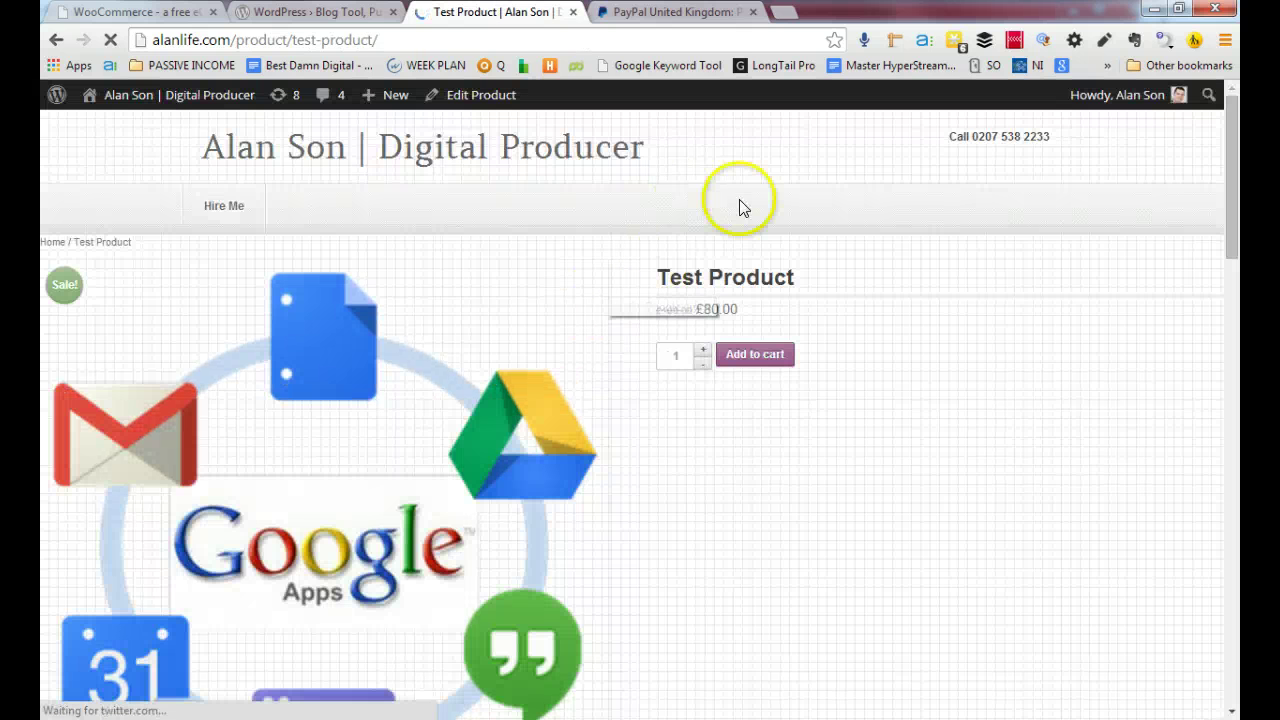
{"action": "scroll", "coordinate": [905, 316], "scroll_direction": "down", "scroll_amount": 4}
{"action": "scroll", "coordinate": [905, 316], "scroll_direction": "up", "scroll_amount": 4}
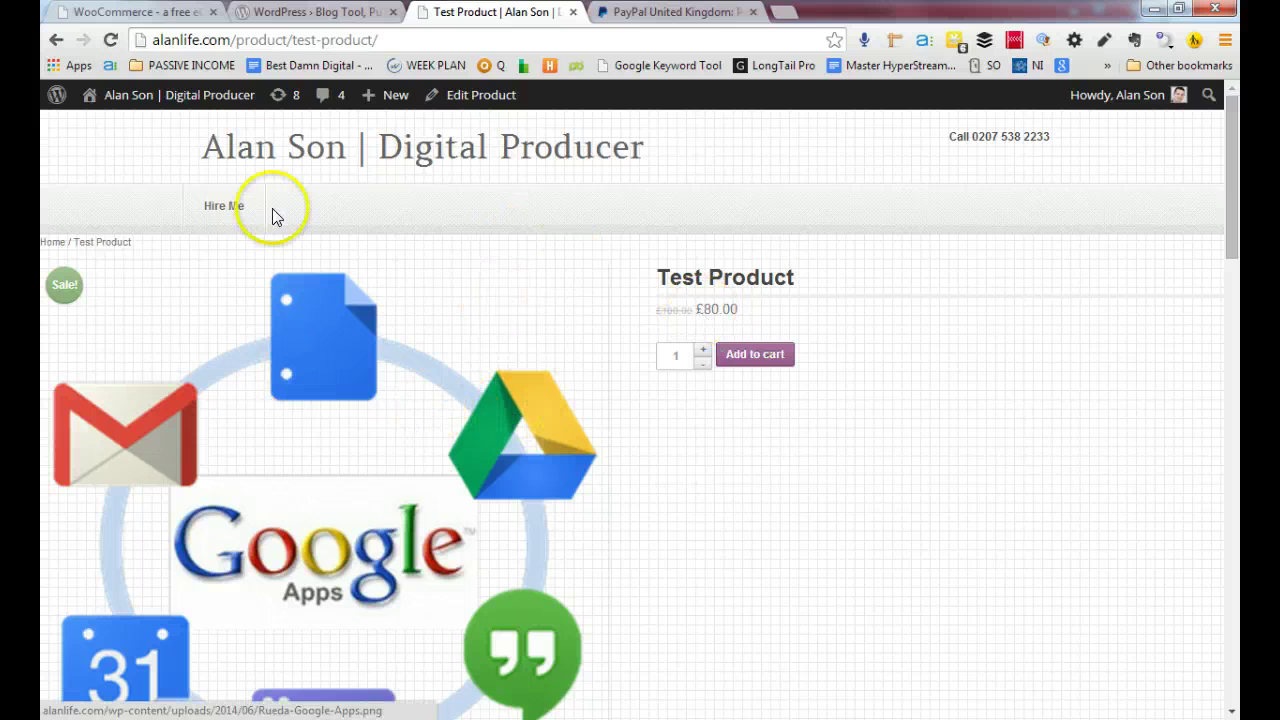
{"action": "mouse_move", "coordinate": [186, 96]}
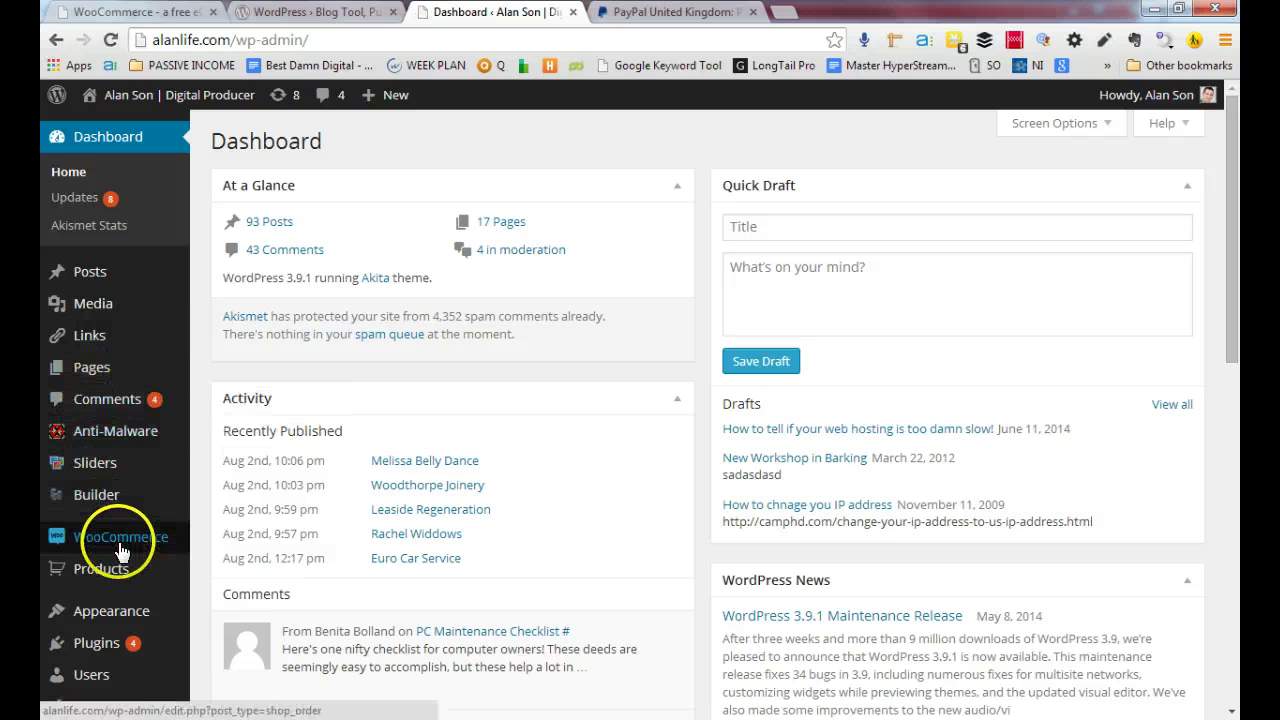
Activate the Twenty Fourteen theme under Appearance > Themes, replacing Akita
{"action": "mouse_move", "coordinate": [120, 550]}
{"action": "scroll", "coordinate": [120, 550], "scroll_direction": "down", "scroll_amount": 2}
{"action": "mouse_move", "coordinate": [85, 440]}
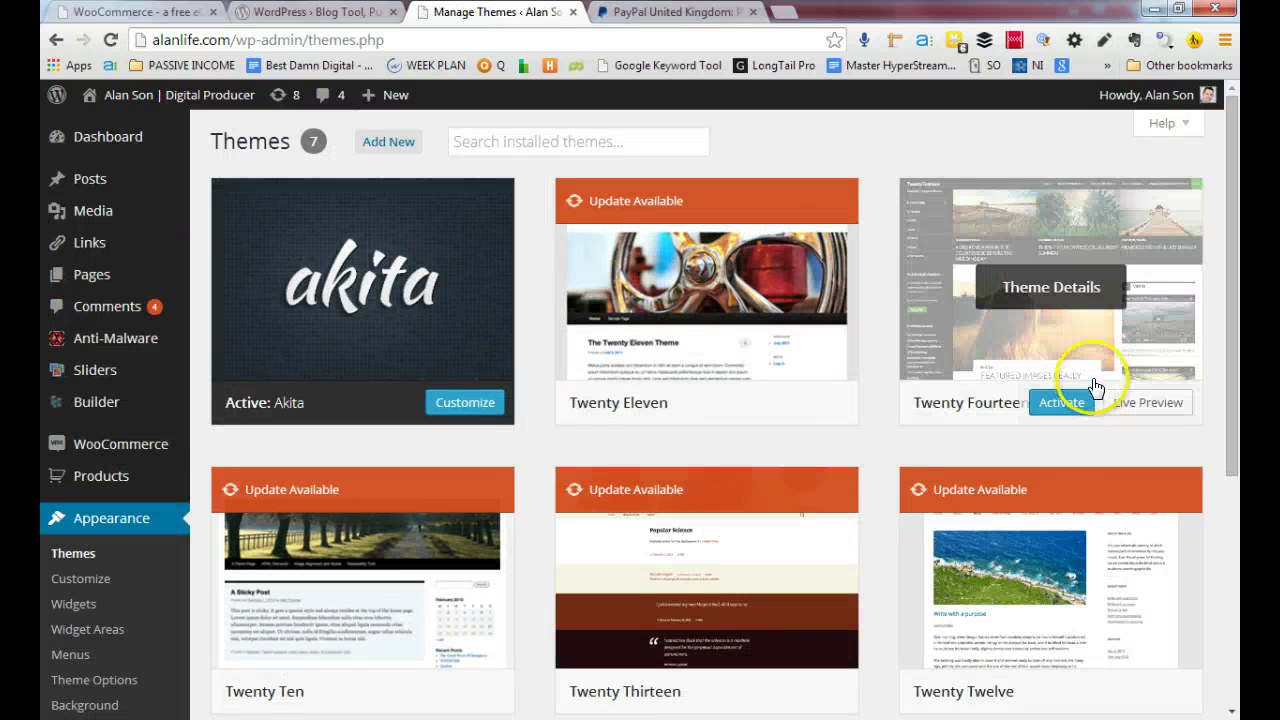
{"action": "left_click", "coordinate": [1064, 402]}
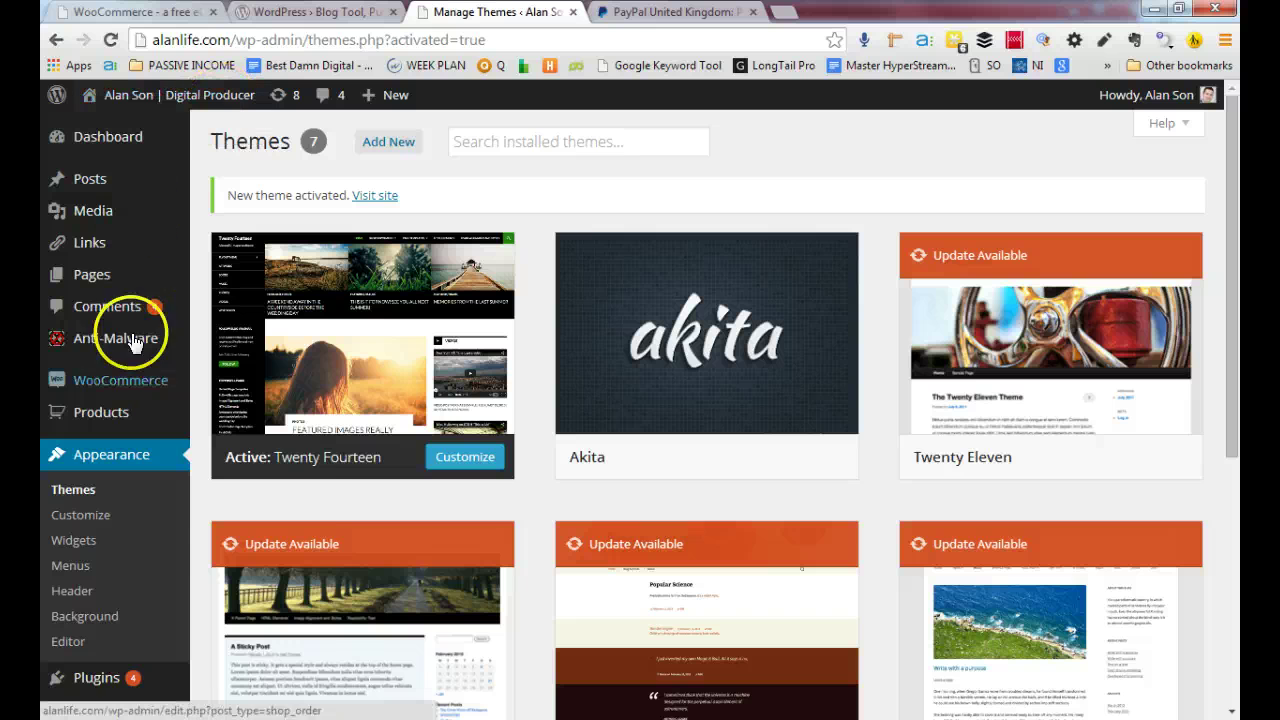
Open Test Product's live page, add it to the cart, and view the £80.00 cart
{"action": "mouse_move", "coordinate": [101, 412]}
{"action": "left_click", "coordinate": [222, 416]}
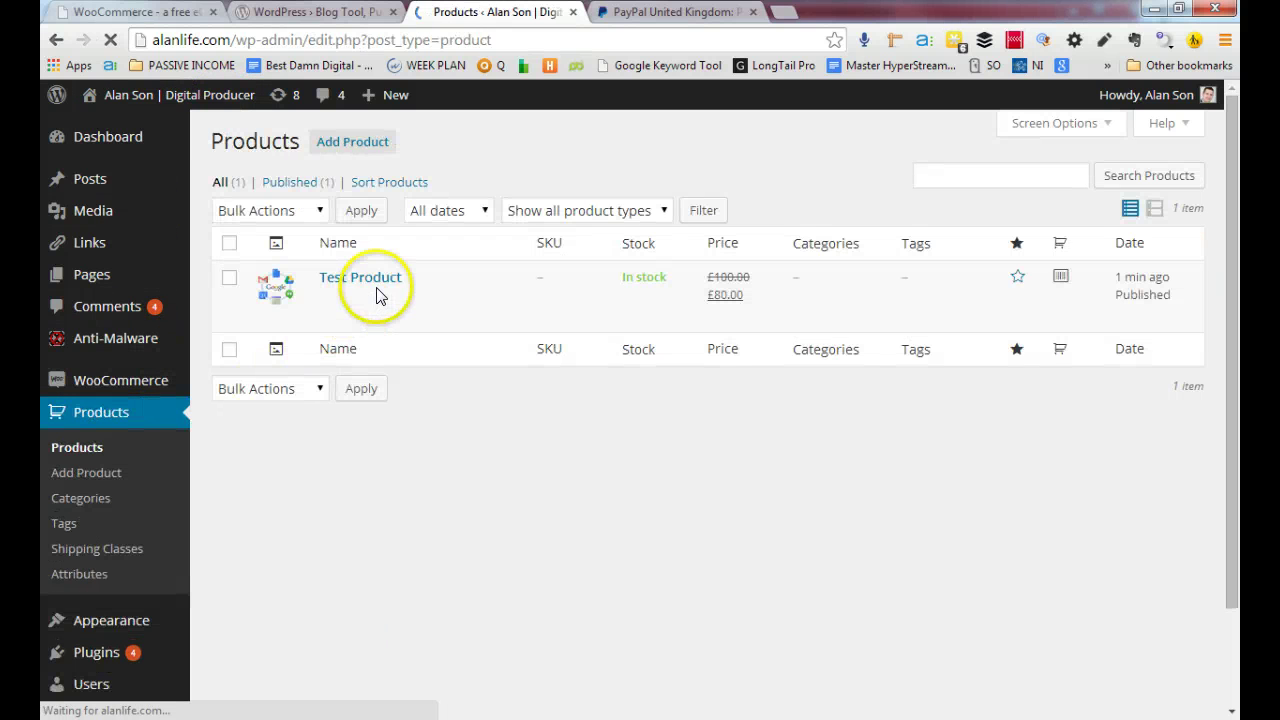
{"action": "mouse_move", "coordinate": [375, 293]}
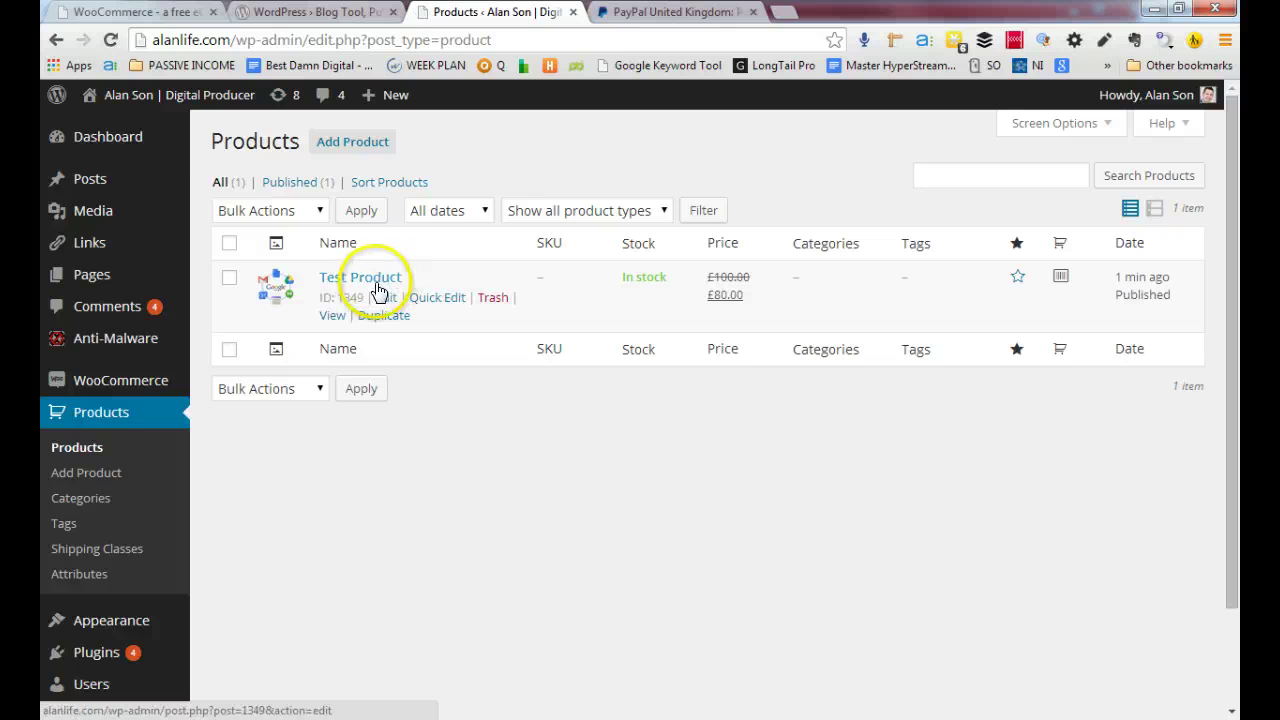
{"action": "left_click", "coordinate": [329, 318]}
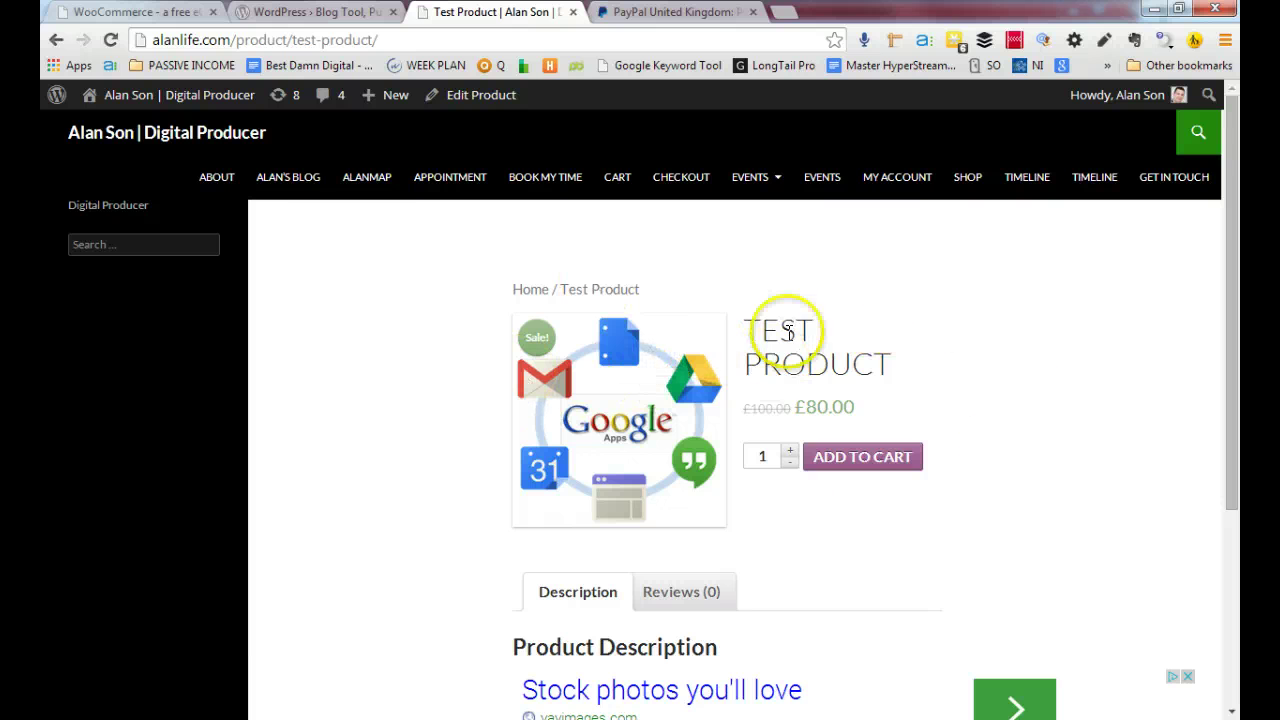
{"action": "left_click", "coordinate": [874, 460]}
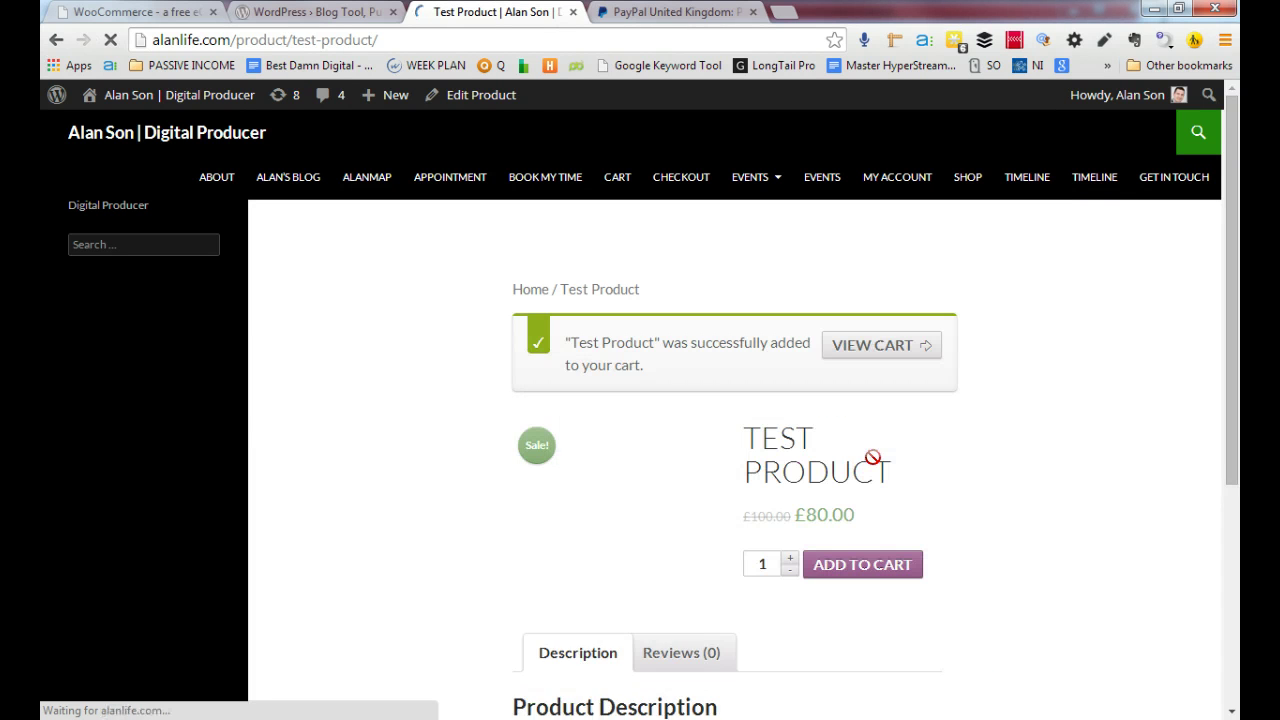
{"action": "left_click", "coordinate": [896, 346]}
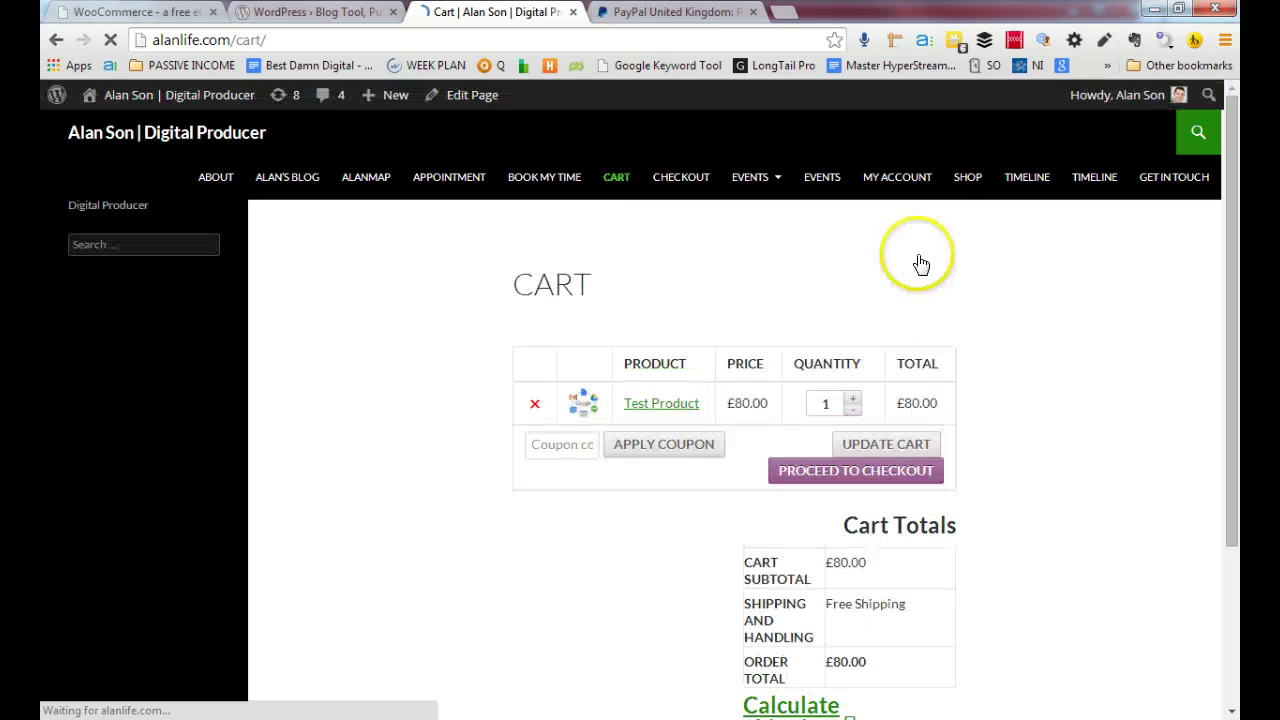
Proceed to checkout and select PayPal as the payment method
{"action": "left_click", "coordinate": [894, 480]}
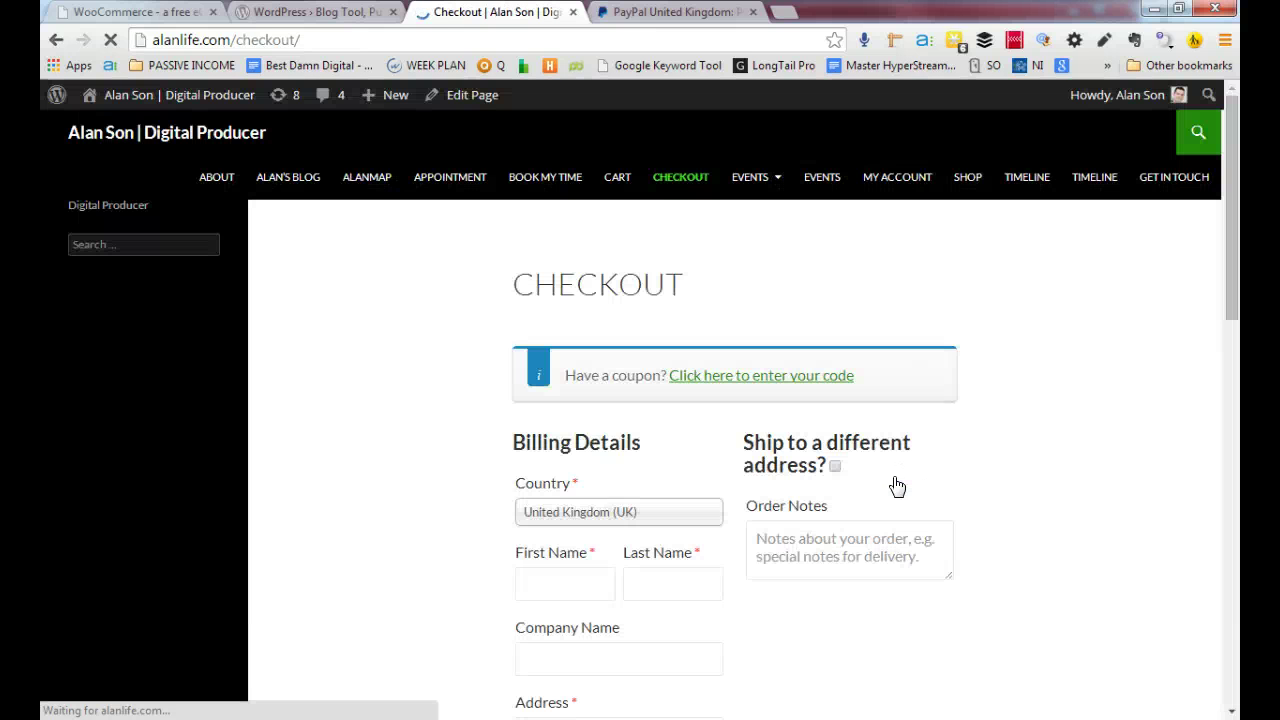
{"action": "scroll", "coordinate": [737, 477], "scroll_direction": "down", "scroll_amount": 9}
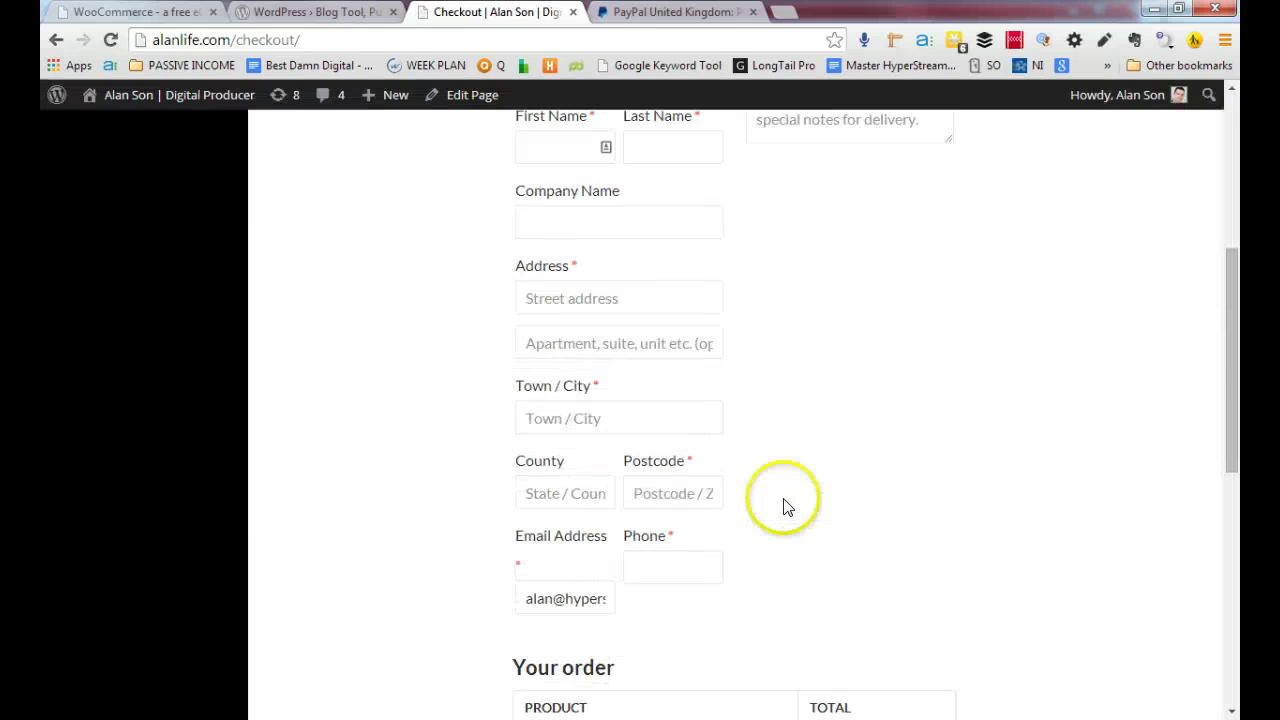
{"action": "scroll", "coordinate": [719, 453], "scroll_direction": "down", "scroll_amount": 3}
{"action": "left_click", "coordinate": [529, 434]}
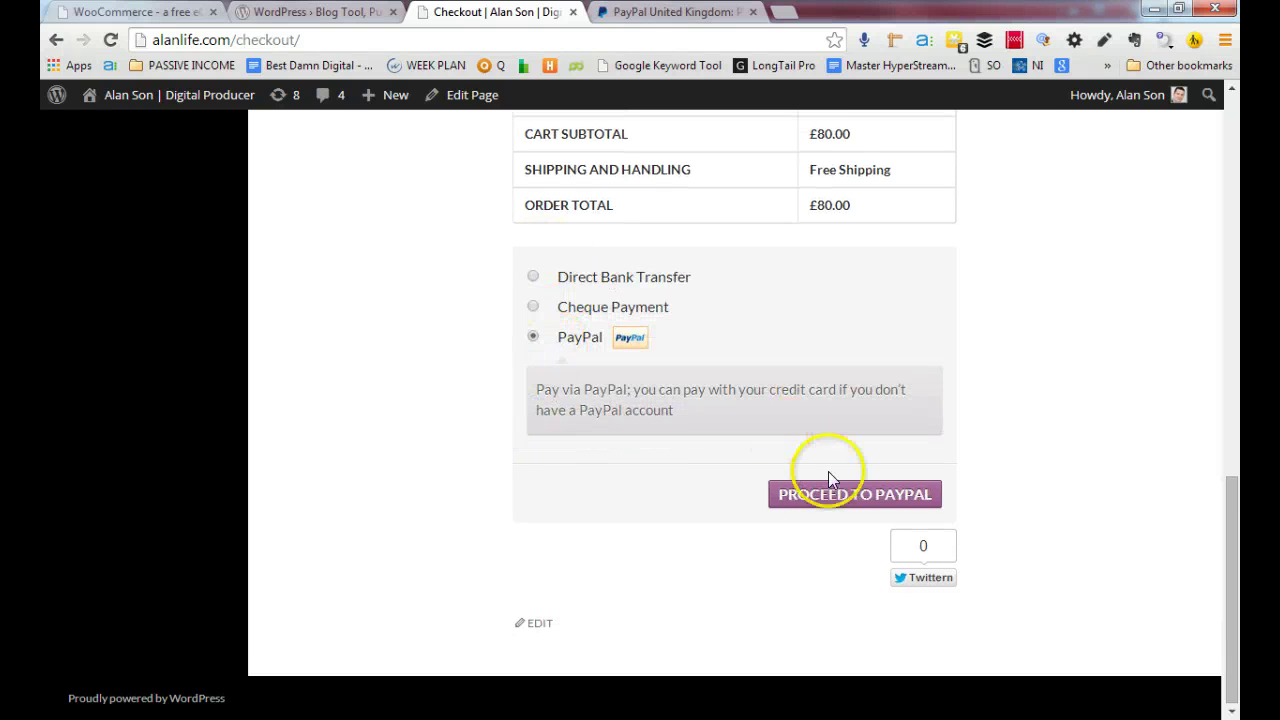
{"action": "left_click", "coordinate": [869, 498]}
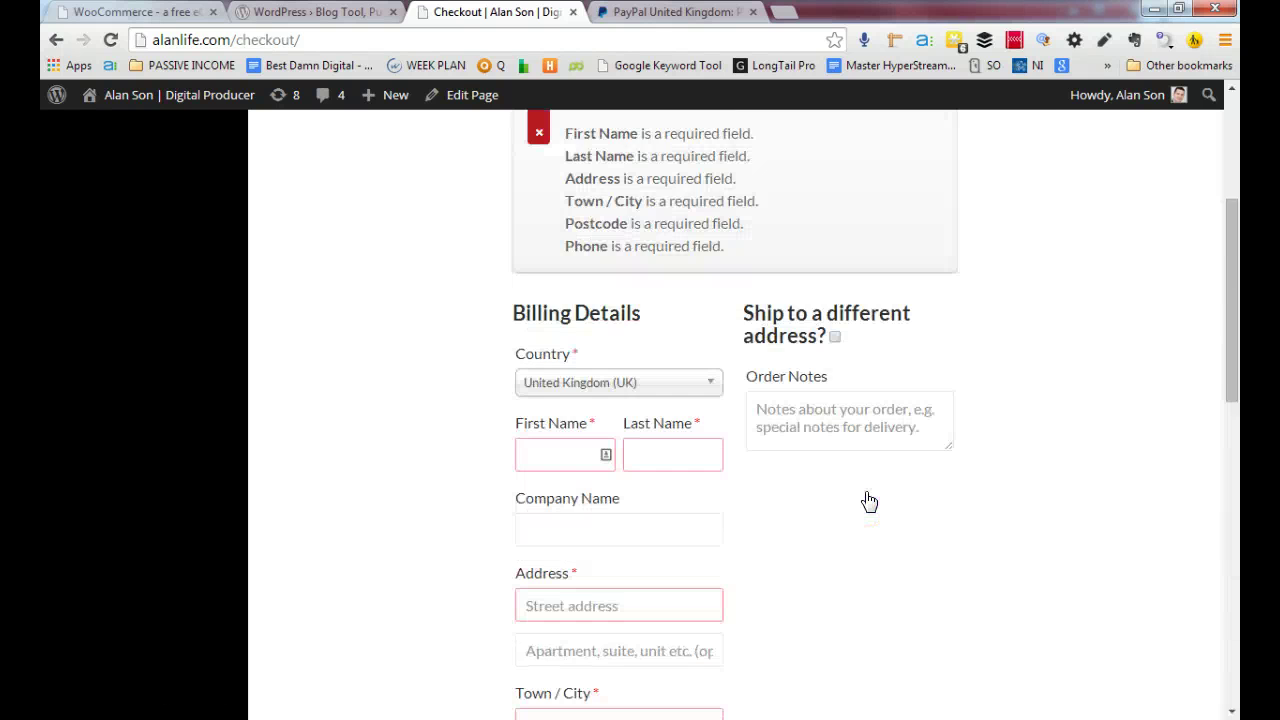
Autofill the billing details from a saved RoboForm profile and submit the order to PayPal
{"action": "left_click", "coordinate": [607, 524]}
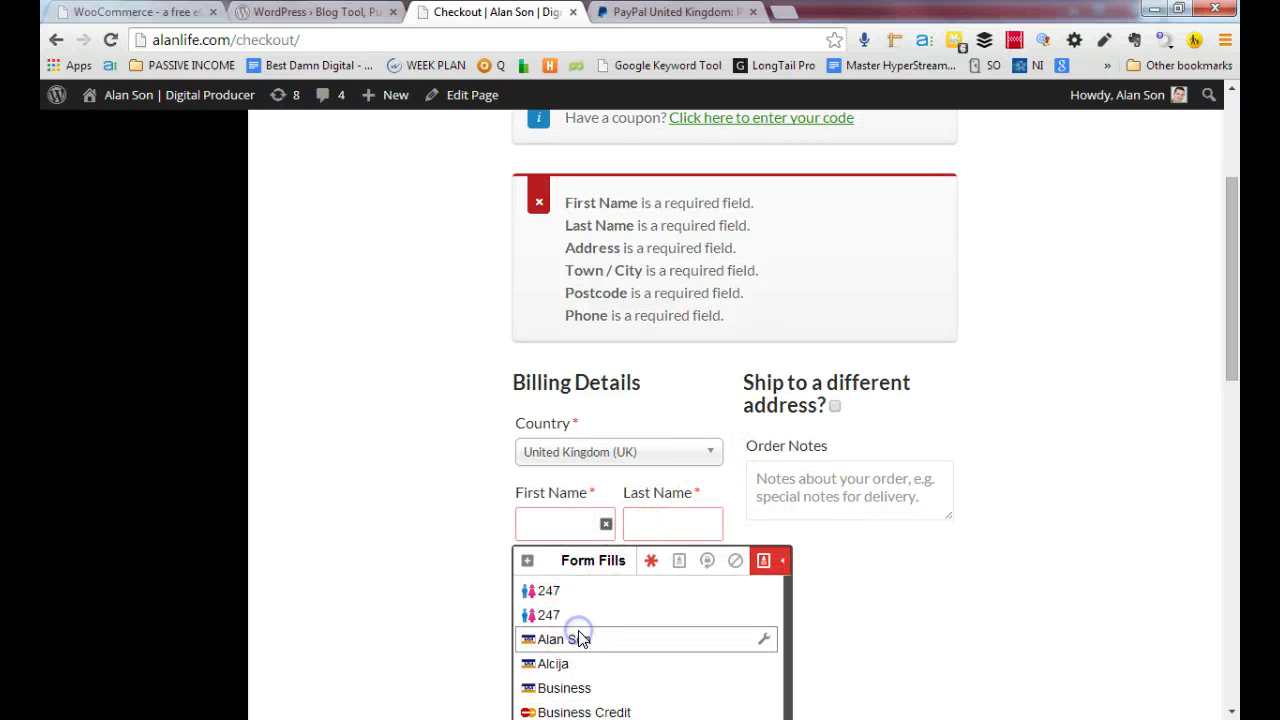
{"action": "left_click", "coordinate": [603, 638]}
{"action": "left_click", "coordinate": [677, 198]}
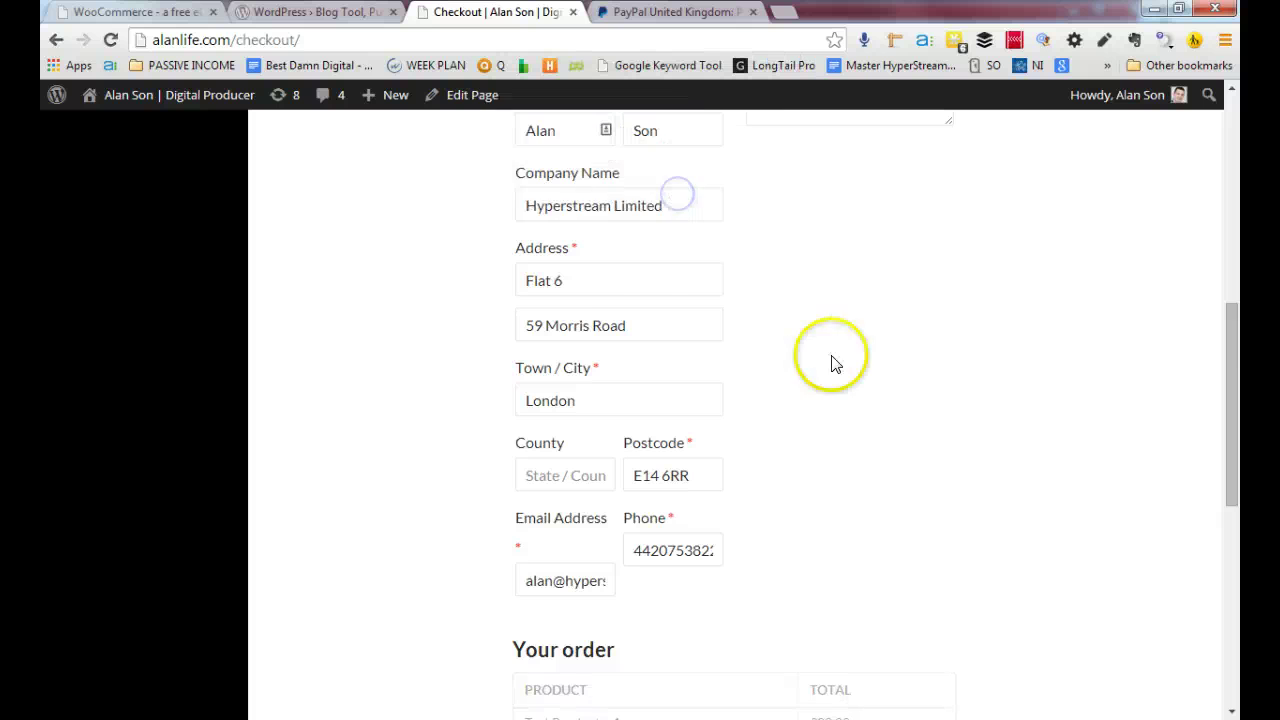
{"action": "scroll", "coordinate": [845, 397], "scroll_direction": "down", "scroll_amount": 3}
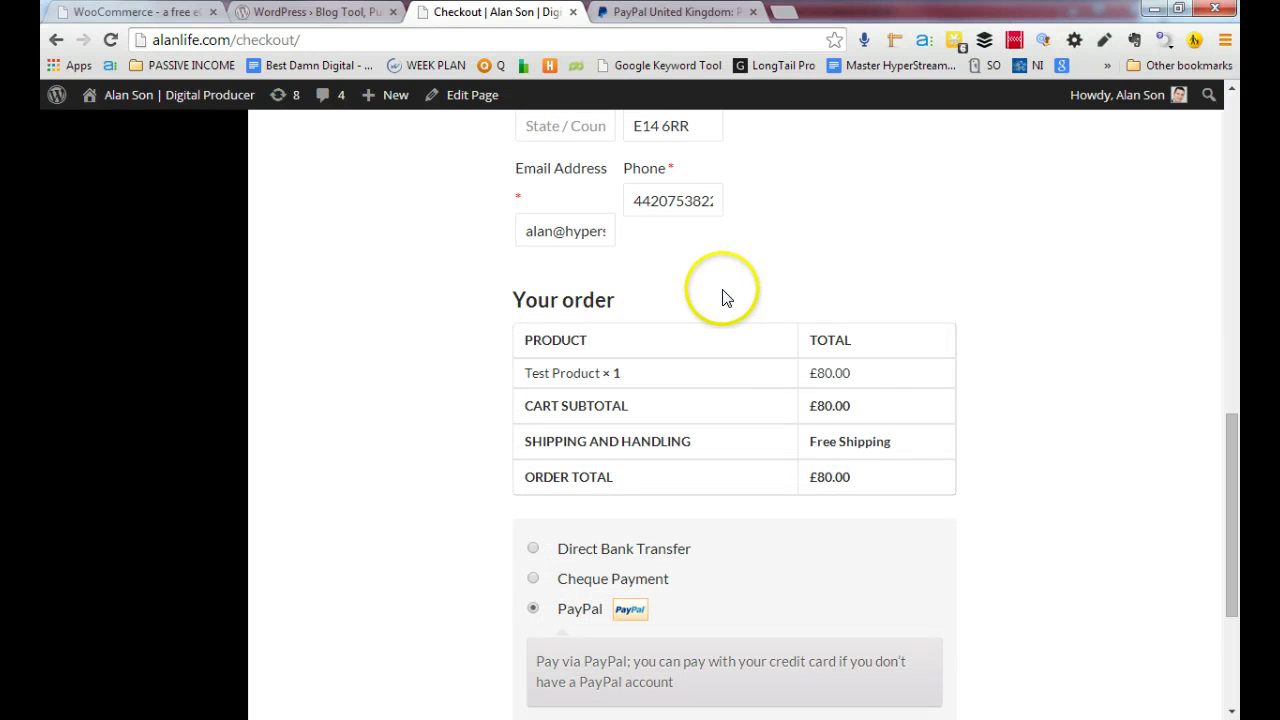
{"action": "scroll", "coordinate": [730, 470], "scroll_direction": "down", "scroll_amount": 1}
{"action": "left_click", "coordinate": [795, 679]}
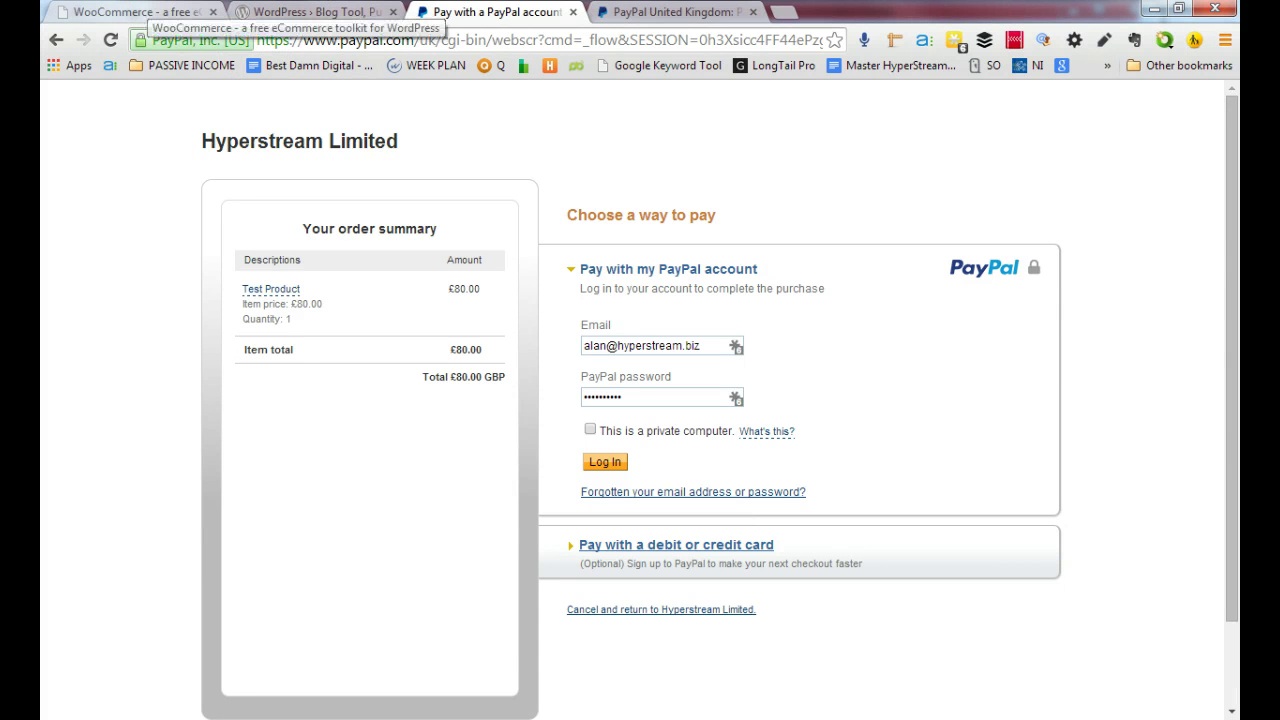
Review the £80.00 PayPal order summary, then load alanlife.com/wp-admin in the same tab
{"action": "left_click", "coordinate": [140, 12]}
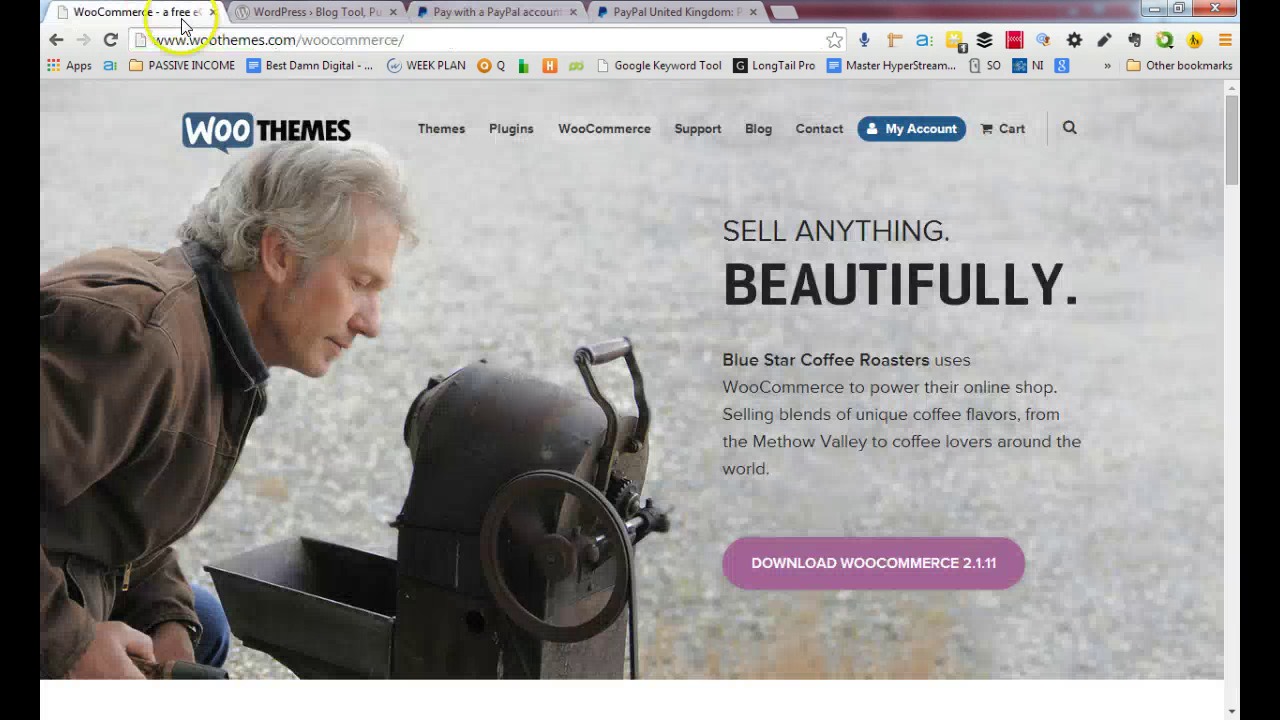
{"action": "key", "text": "ctrl+Tab"}
{"action": "key", "text": "ctrl+Tab"}
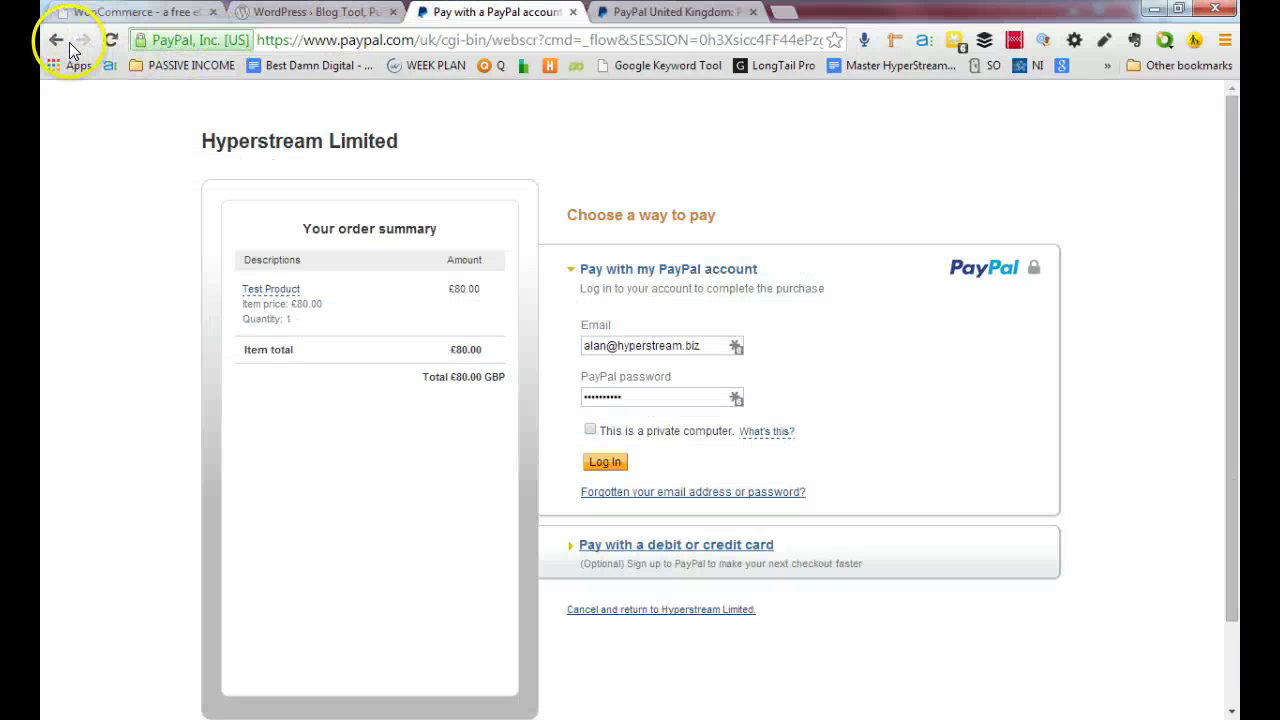
{"action": "left_click", "coordinate": [406, 44]}
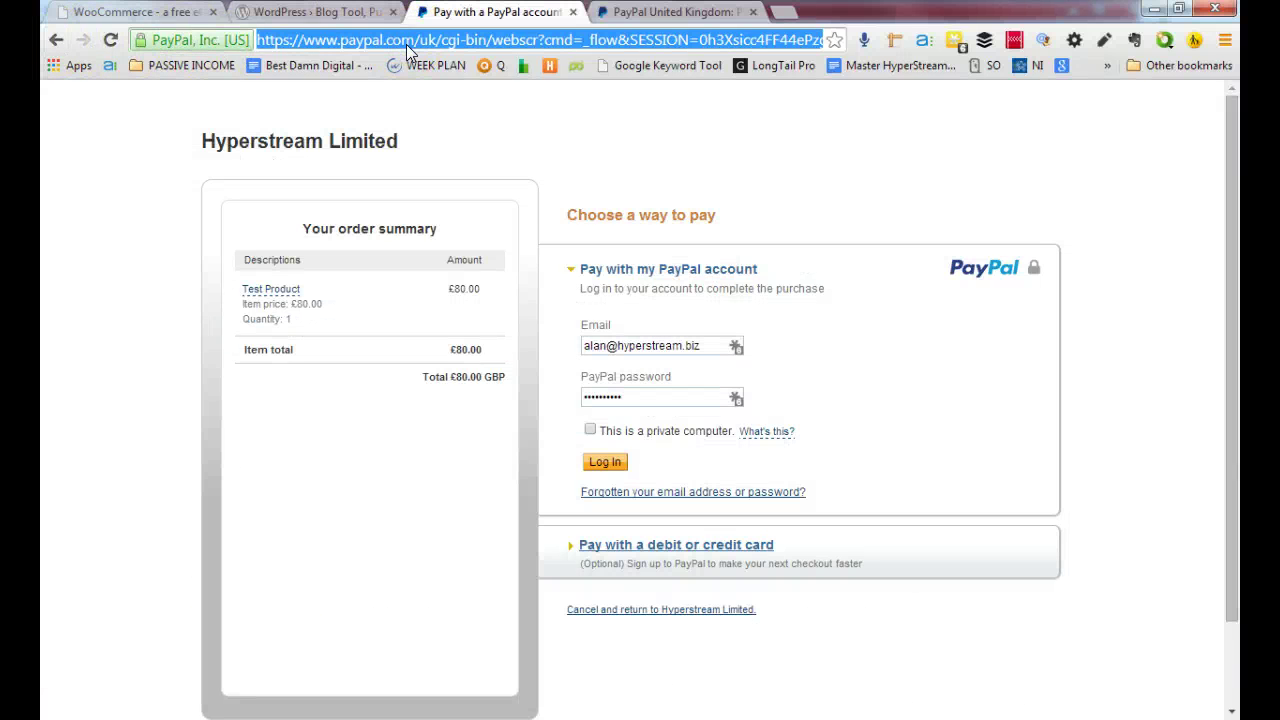
{"action": "type", "text": "alan"}
{"action": "key", "text": "Down"}
{"action": "key", "text": "Return"}
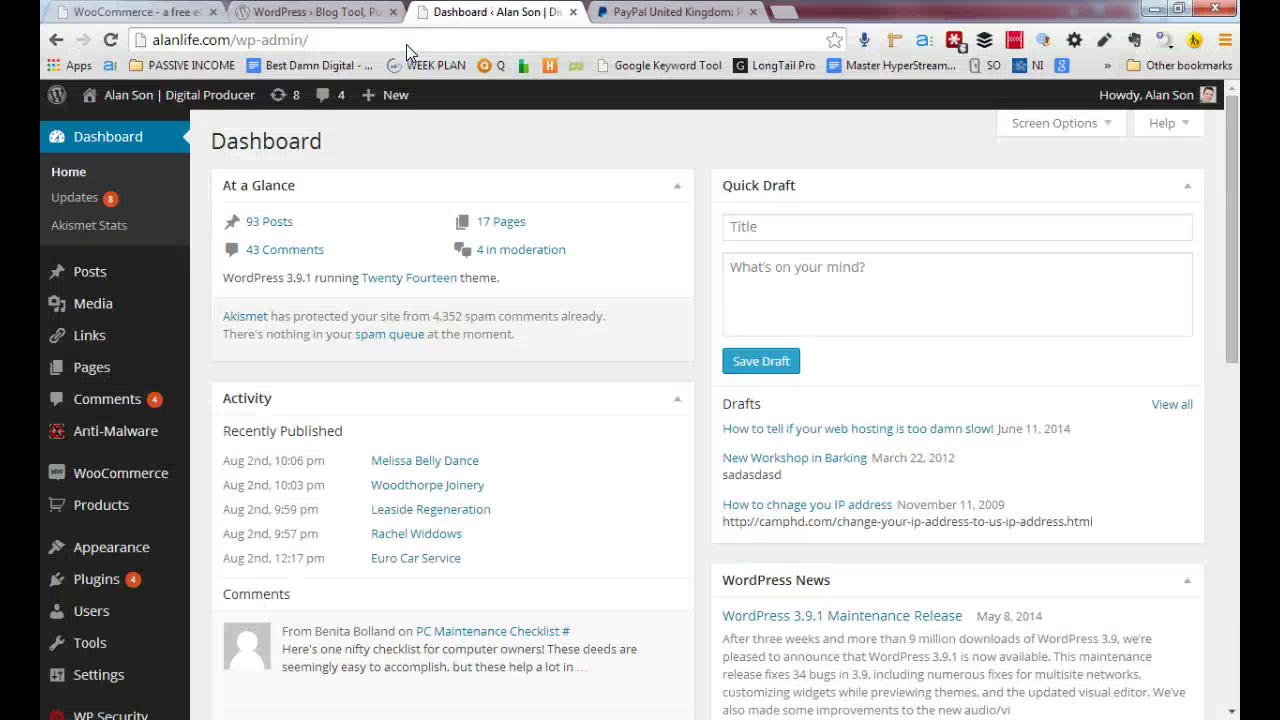
Go to Appearance > Themes to see the 7 installed themes with Twenty Fourteen active
{"action": "mouse_move", "coordinate": [165, 547]}
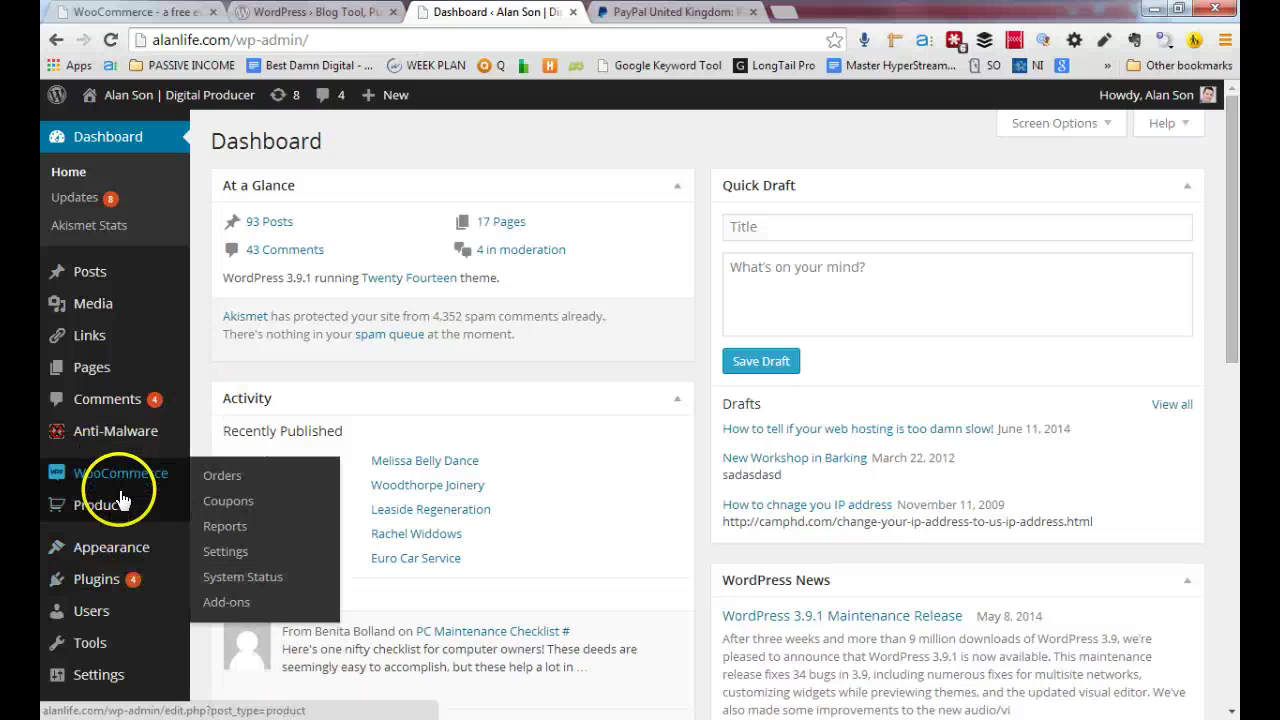
{"action": "mouse_move", "coordinate": [135, 480]}
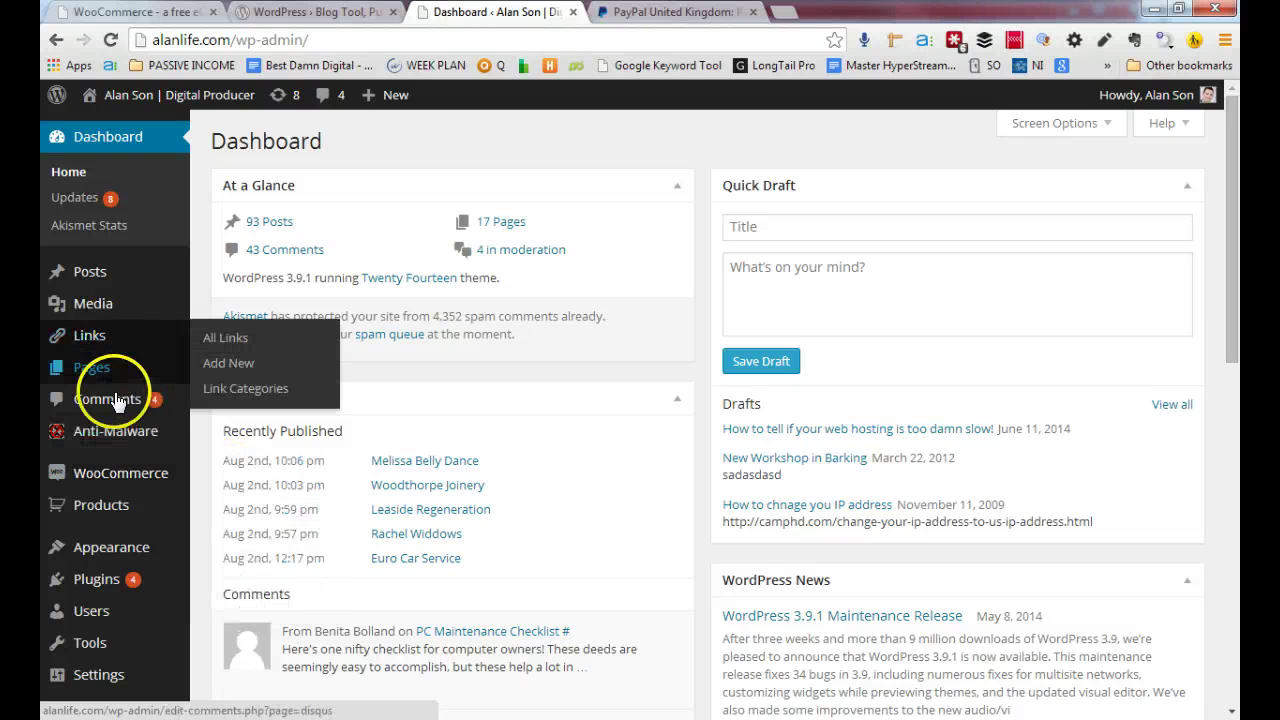
{"action": "left_click", "coordinate": [120, 497]}
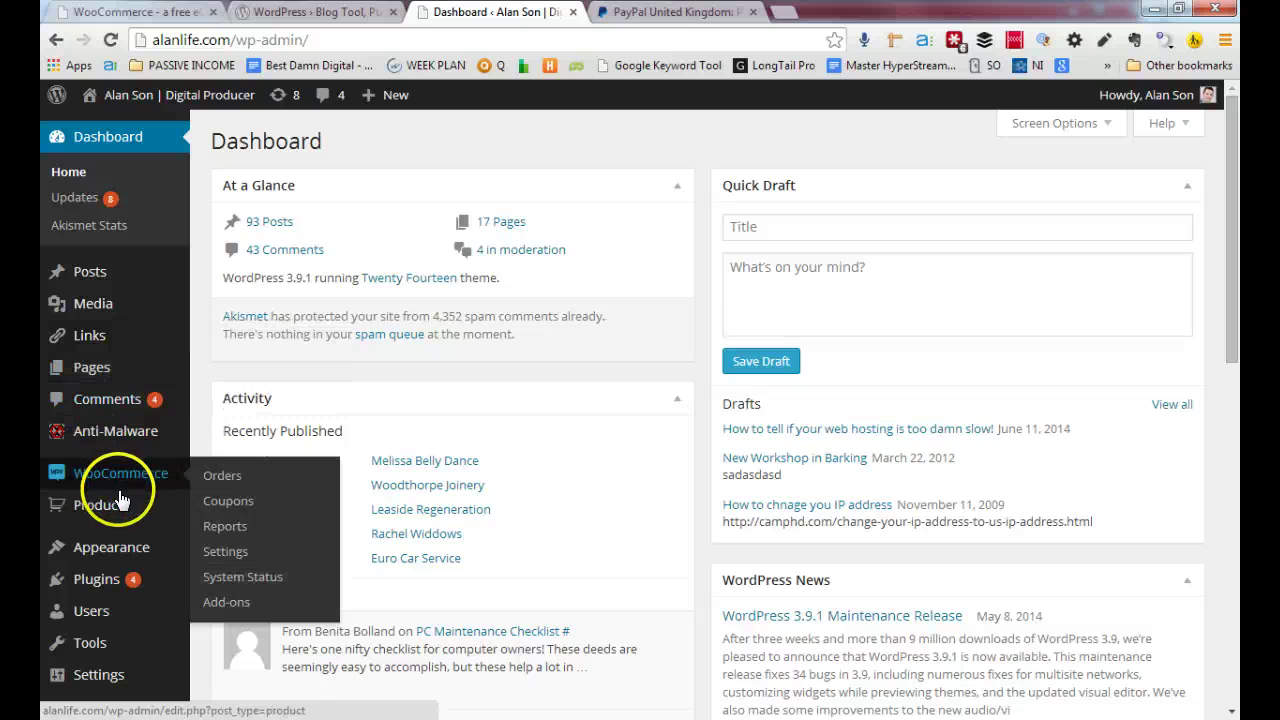
{"action": "left_click", "coordinate": [119, 552]}
{"action": "scroll", "coordinate": [110, 470], "scroll_direction": "down", "scroll_amount": 3}
{"action": "mouse_move", "coordinate": [124, 300]}
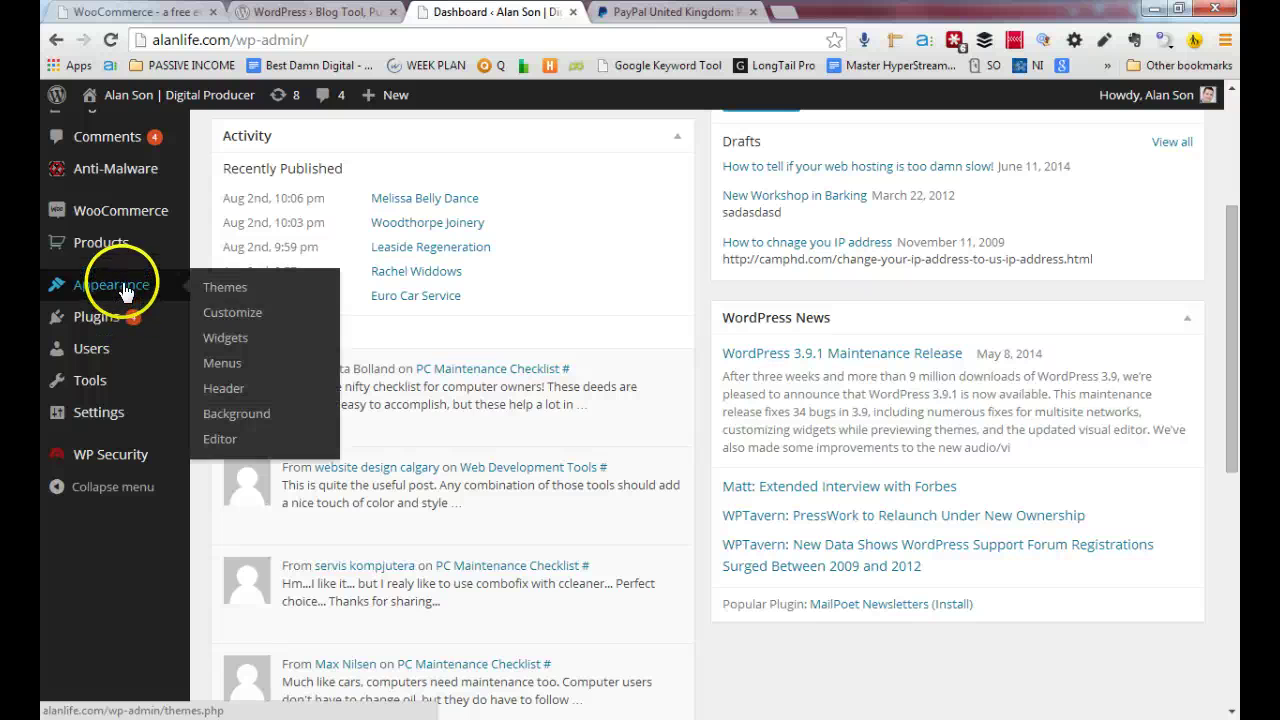
{"action": "left_click", "coordinate": [237, 288]}
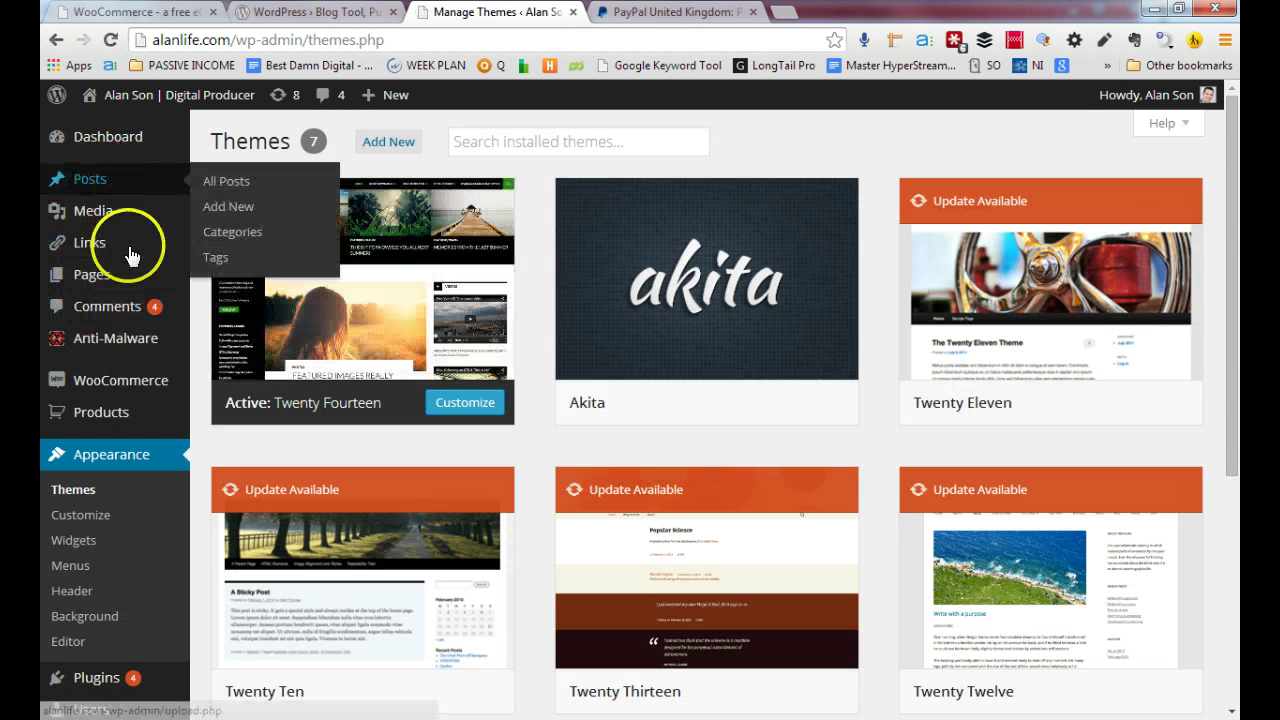
{"action": "mouse_move", "coordinate": [95, 390]}
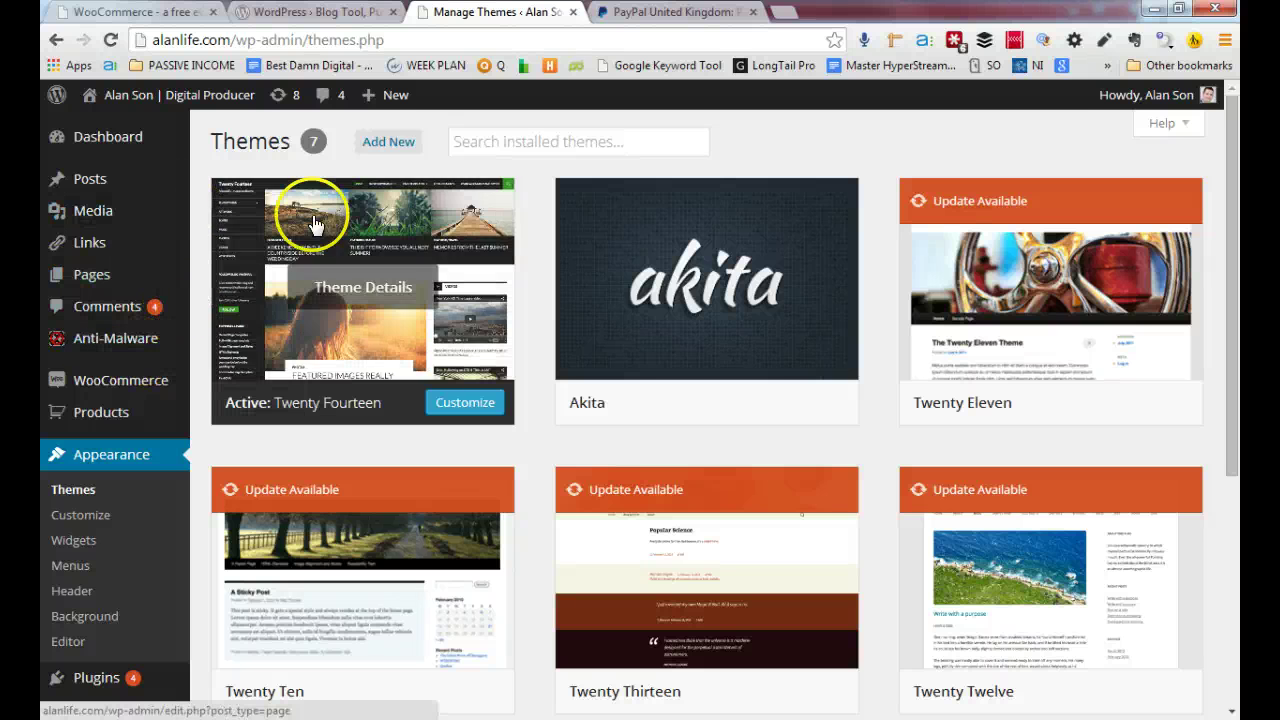
{"action": "scroll", "coordinate": [210, 285], "scroll_direction": "down", "scroll_amount": 4}
{"action": "scroll", "coordinate": [210, 288], "scroll_direction": "up", "scroll_amount": 4}
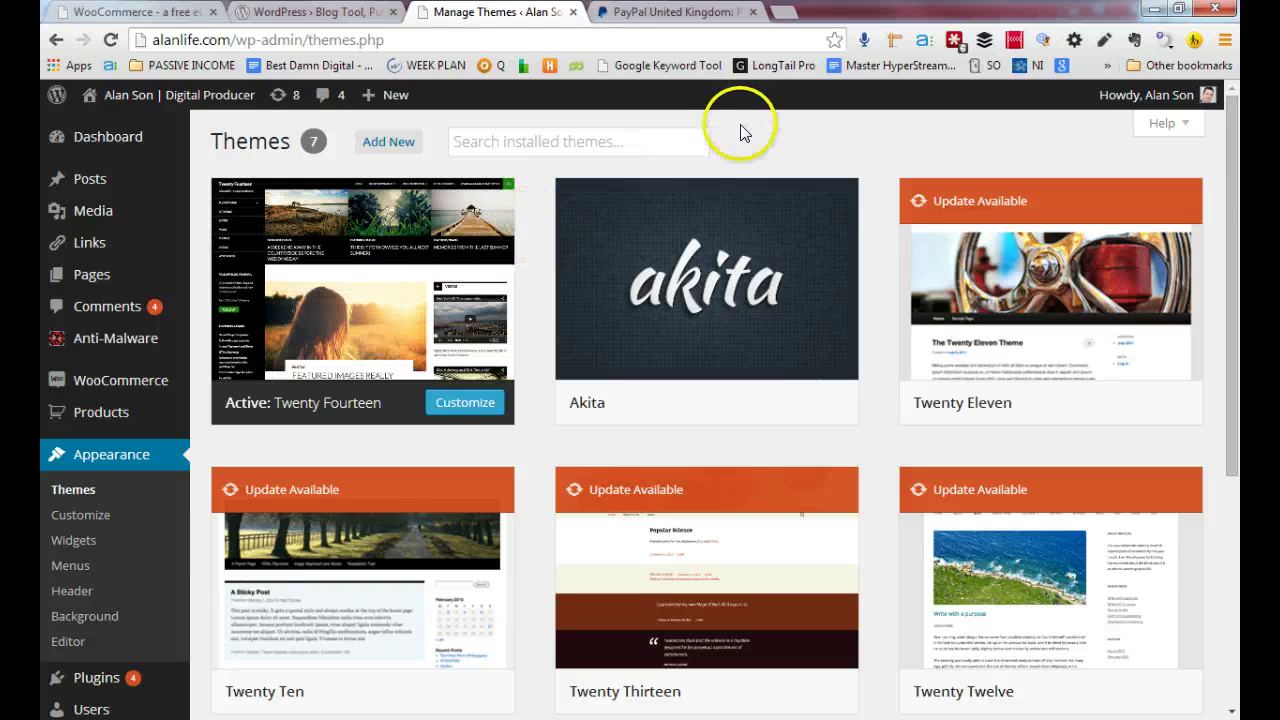
{"action": "left_click", "coordinate": [787, 15]}
{"action": "type", "text": "w"}
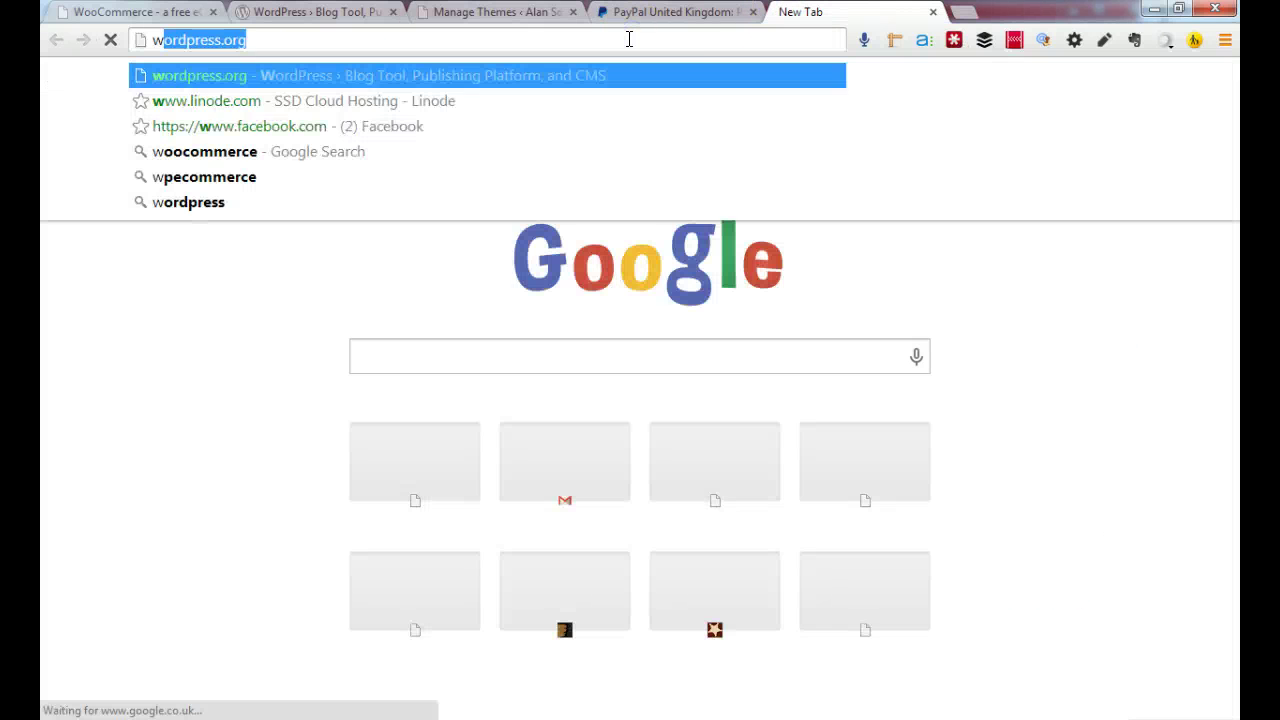
{"action": "type", "text": "o"}
{"action": "key", "text": "BackSpace"}
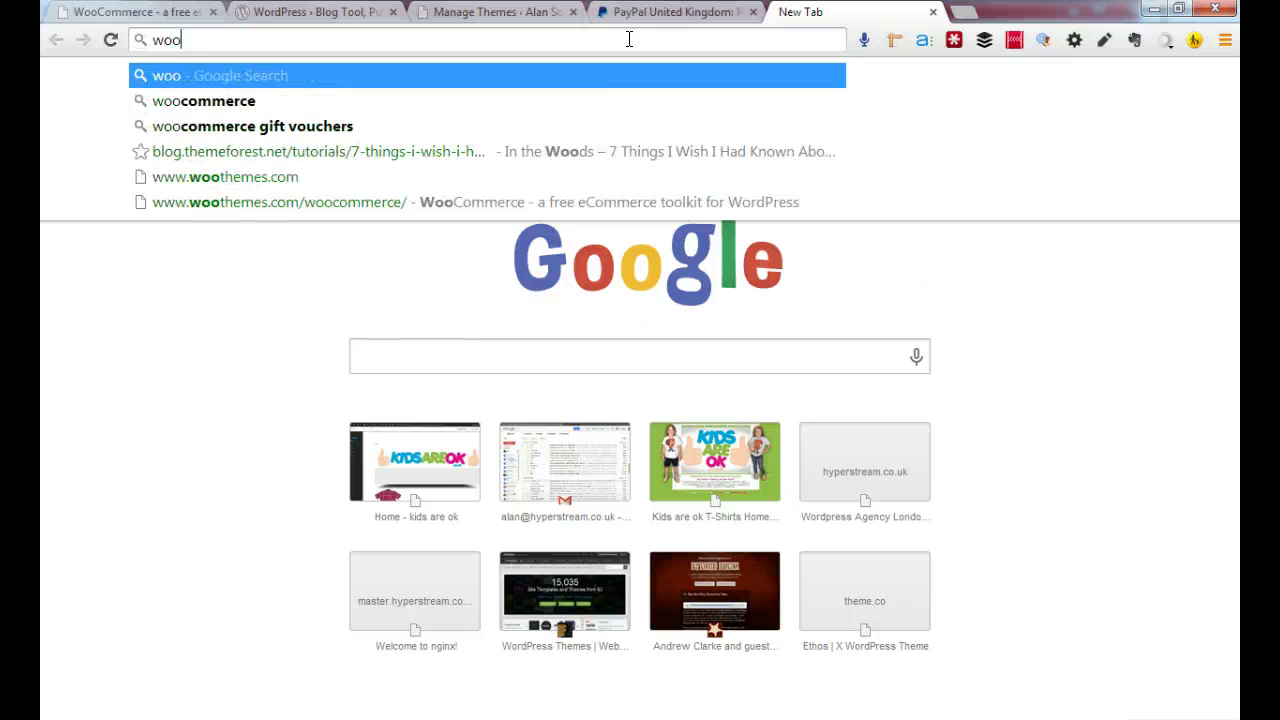
{"action": "key", "text": "BackSpace"}
{"action": "key", "text": "BackSpace"}
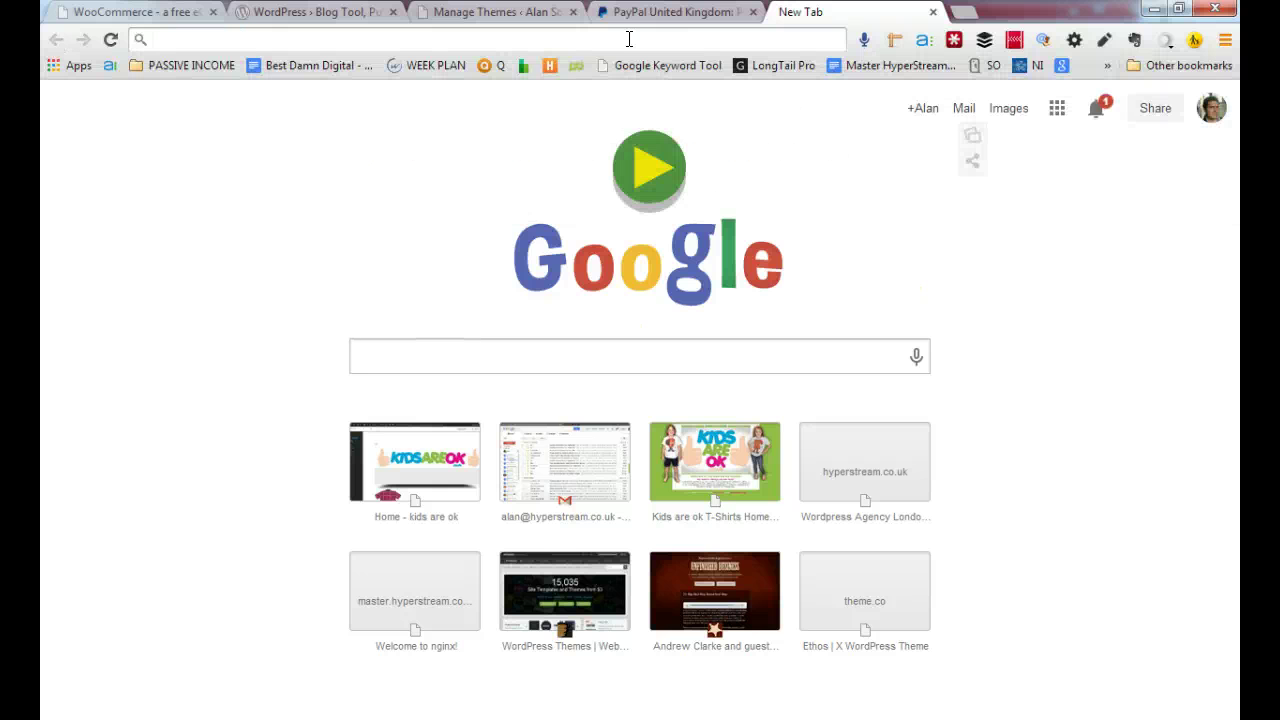
{"action": "type", "text": "woocommerce"}
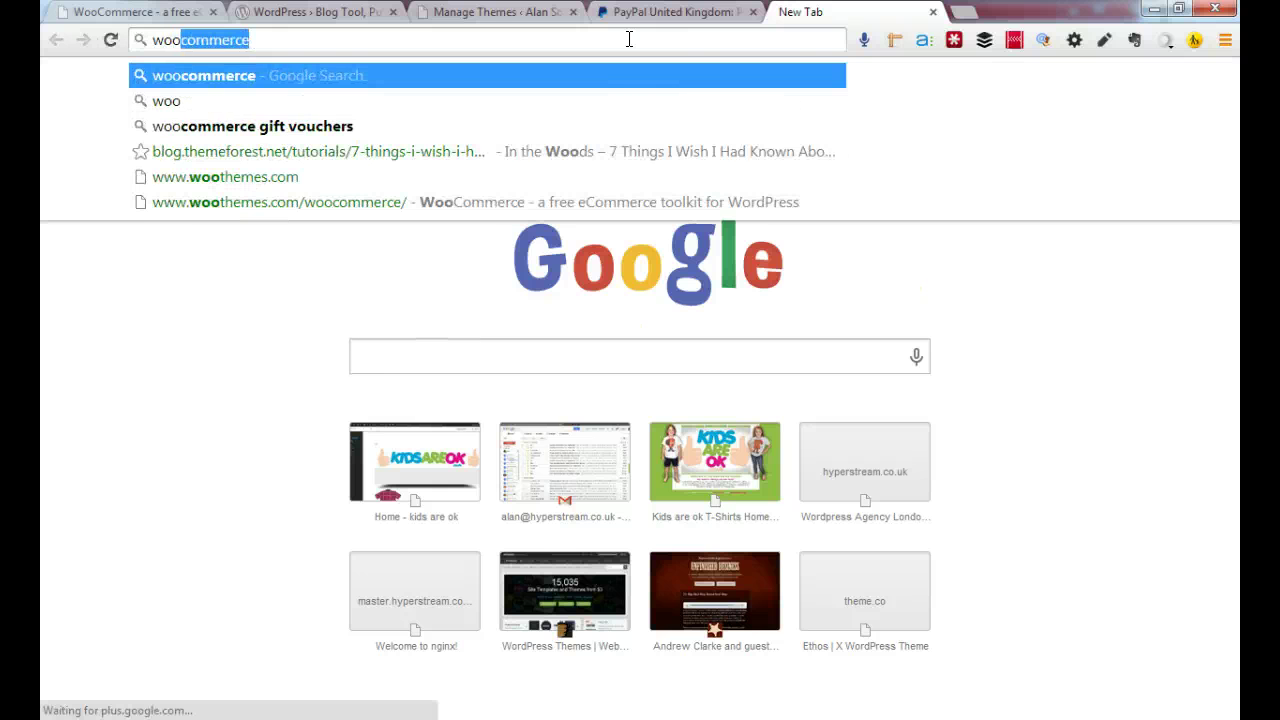
{"action": "key", "text": "Down"}
{"action": "key", "text": "Down"}
{"action": "key", "text": "Down"}
{"action": "key", "text": "Down"}
{"action": "key", "text": "Return"}
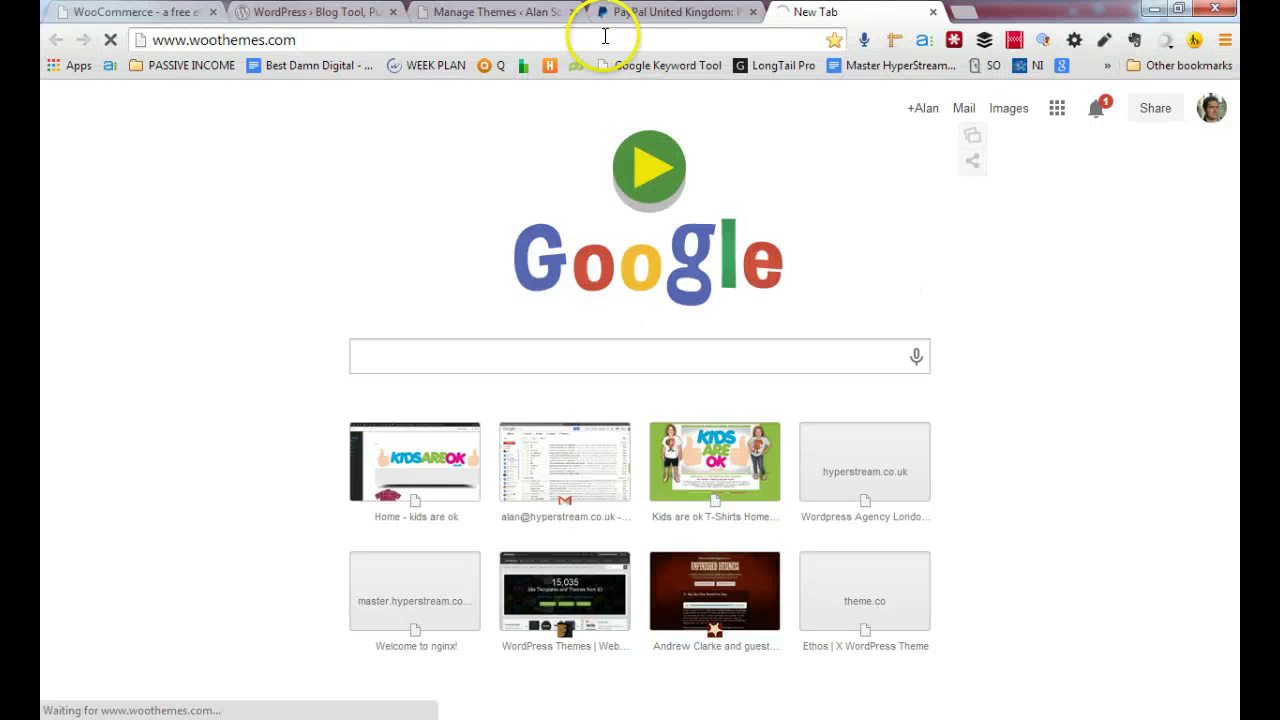
Navigate the same tab to themeforest.net
{"action": "left_click", "coordinate": [440, 38]}
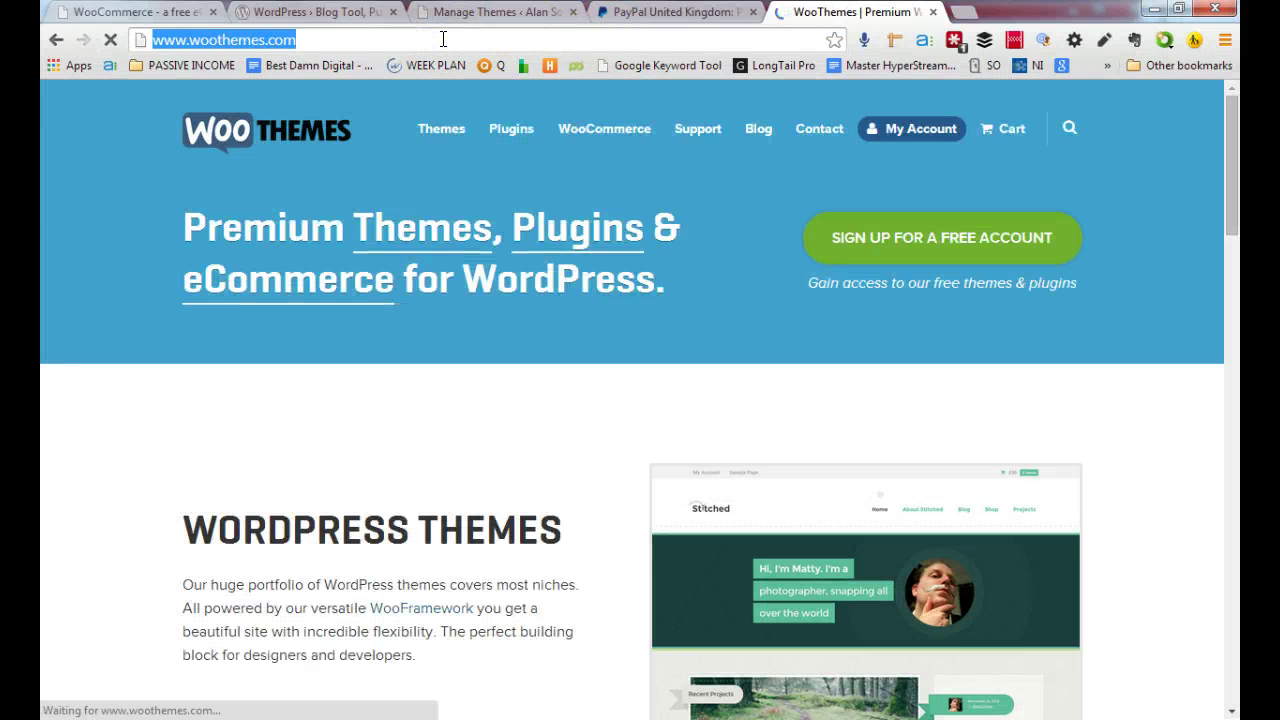
{"action": "type", "text": "themeforest.net"}
{"action": "key", "text": "Return"}
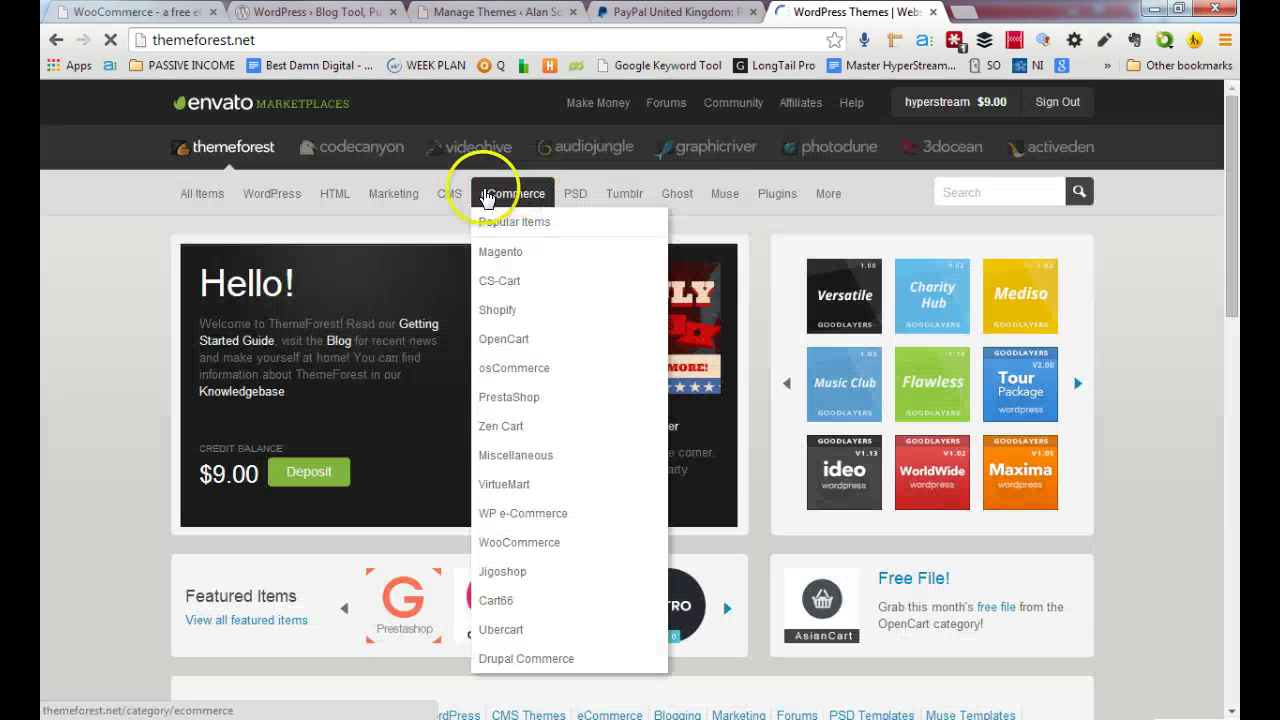
Browse the ThemeForest home page's theme category menus and scroll through the listings
{"action": "mouse_move", "coordinate": [271, 194]}
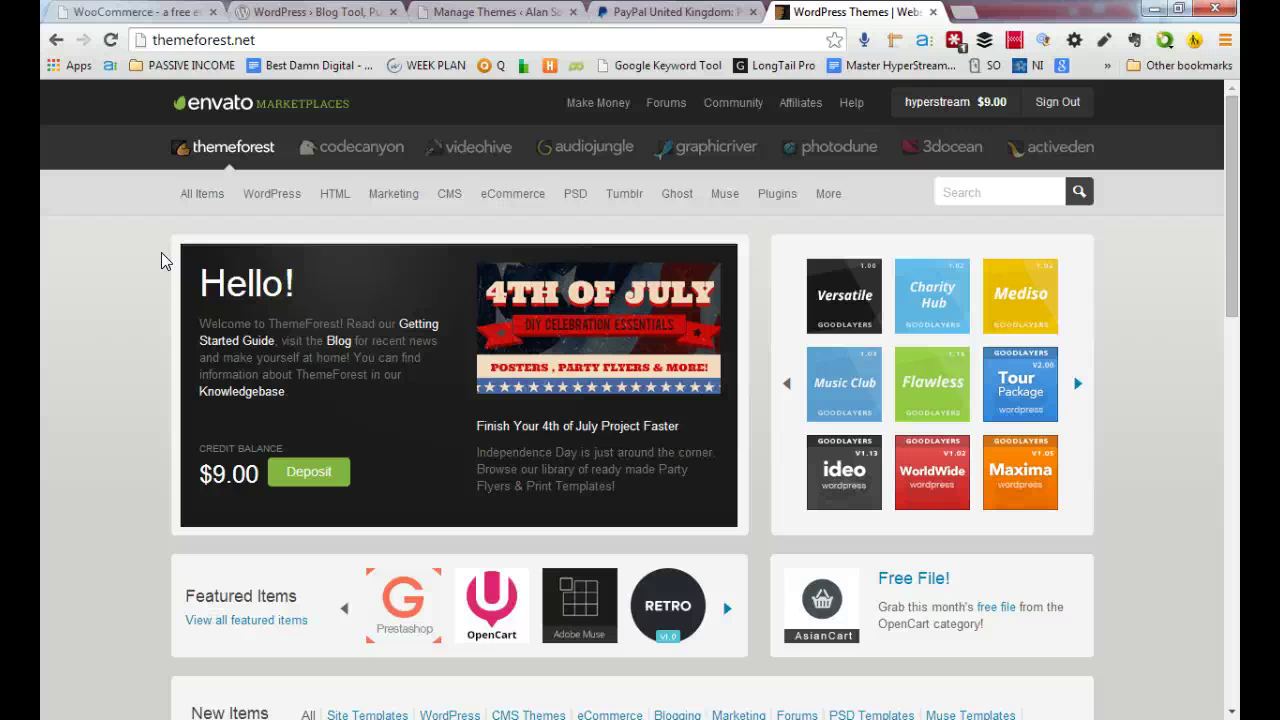
{"action": "scroll", "coordinate": [400, 434], "scroll_direction": "down", "scroll_amount": 20}
{"action": "scroll", "coordinate": [404, 432], "scroll_direction": "up", "scroll_amount": 20}
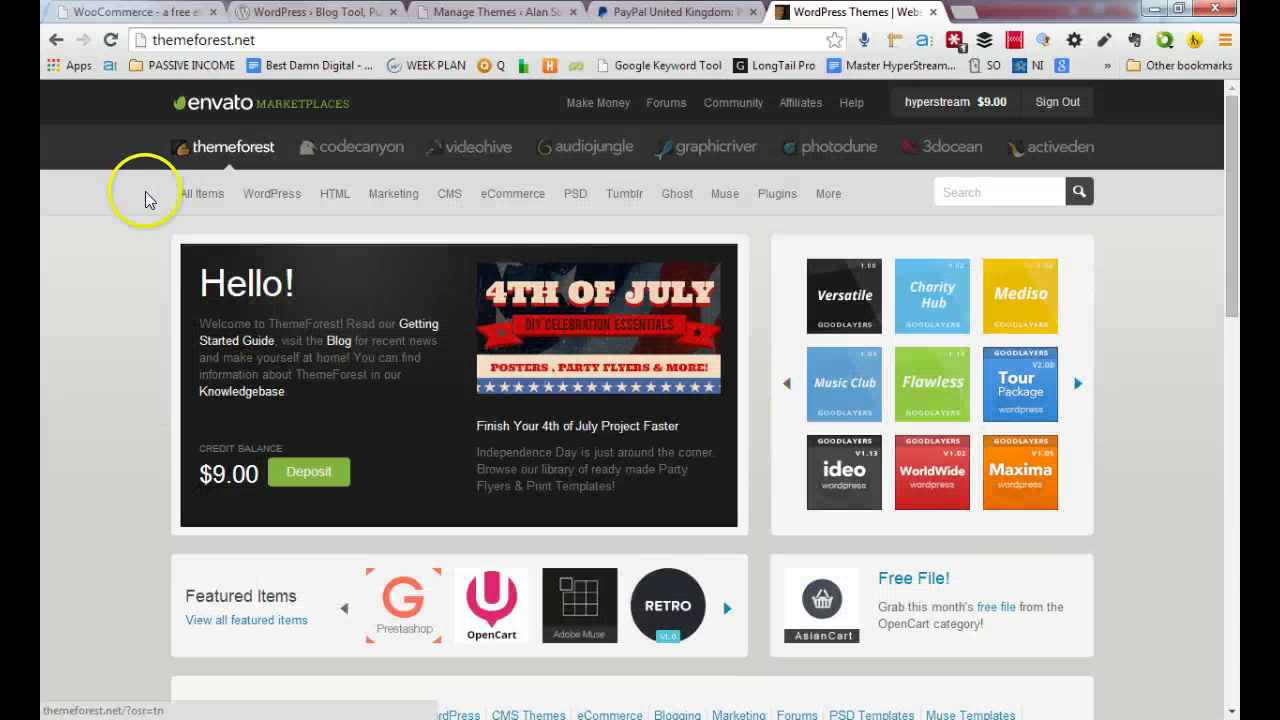